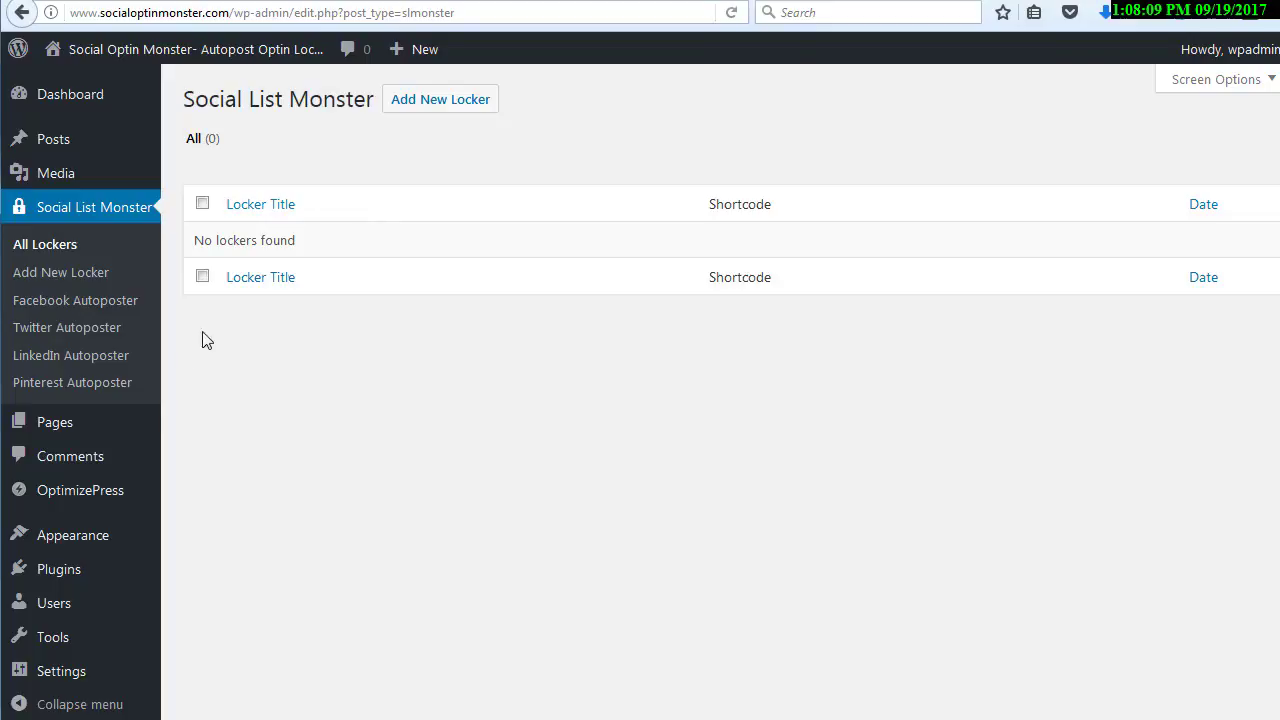
Start a new locker and enter "Featured Gif" as its title
click(58, 278)
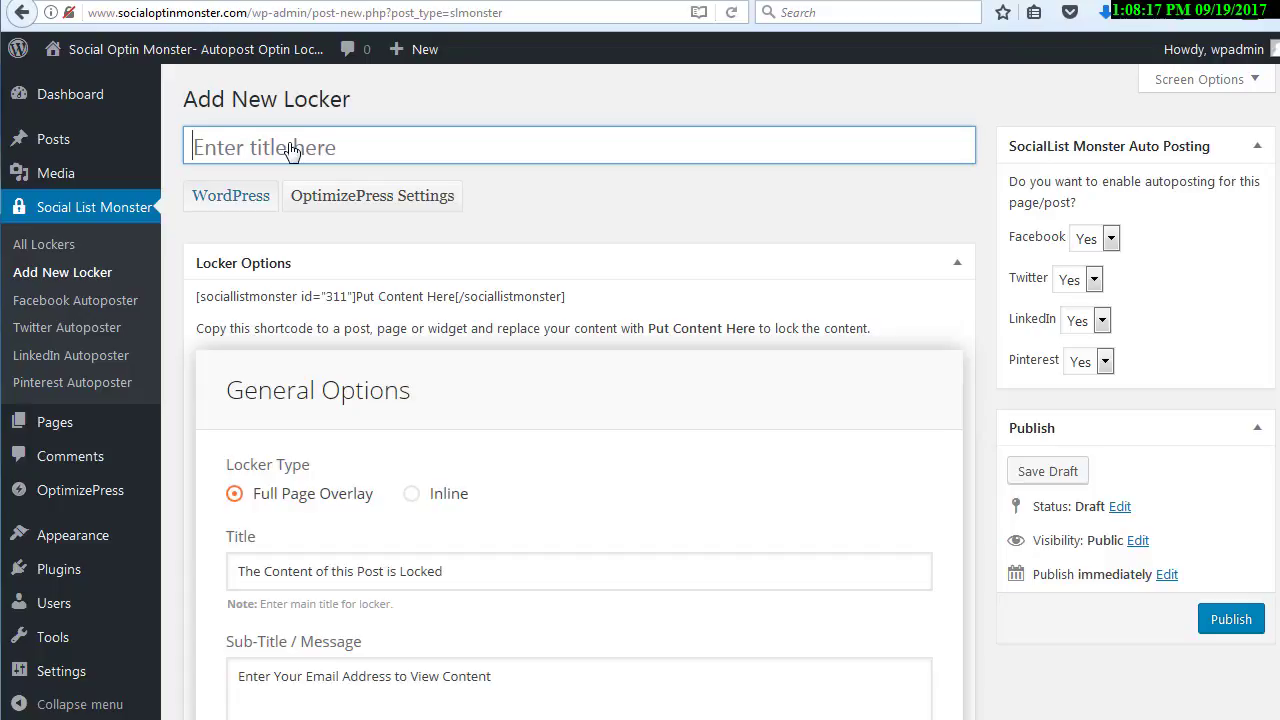
text(Featured)
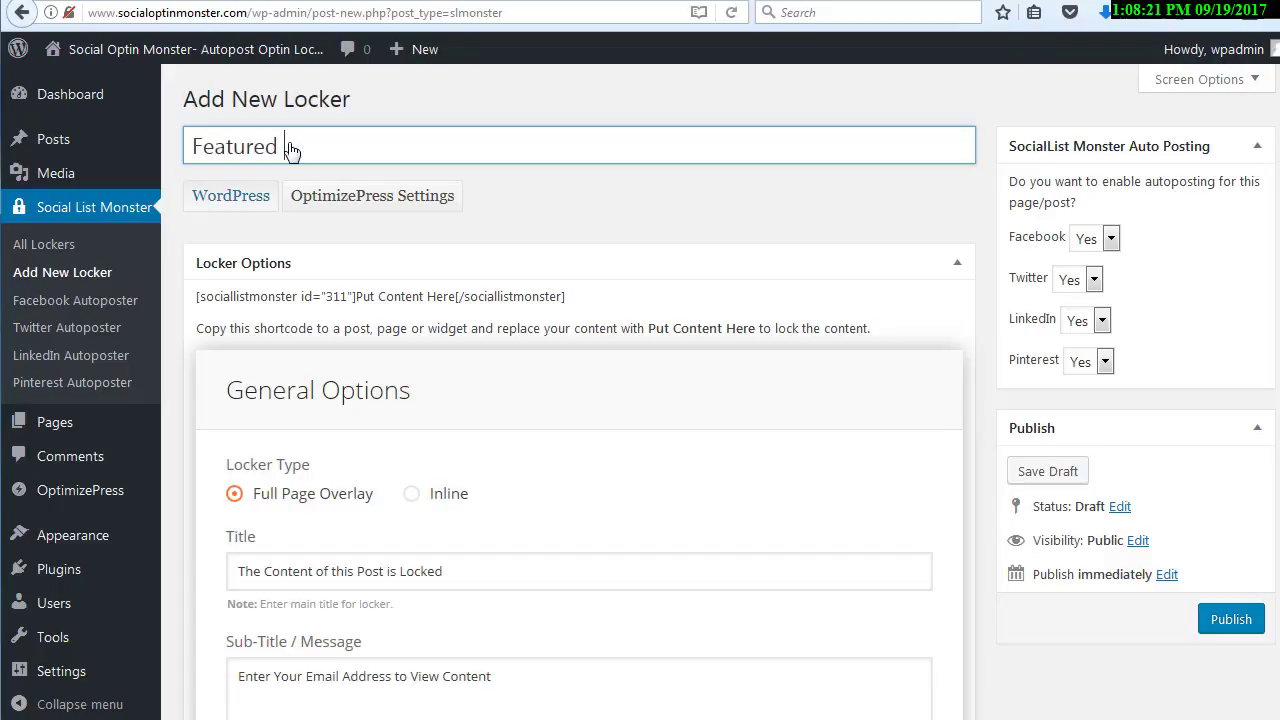
text( Gift)
Examine the locker's shortcode and its "Put Content Here" placeholder in the locker options
scroll(566, 354, down, 2)
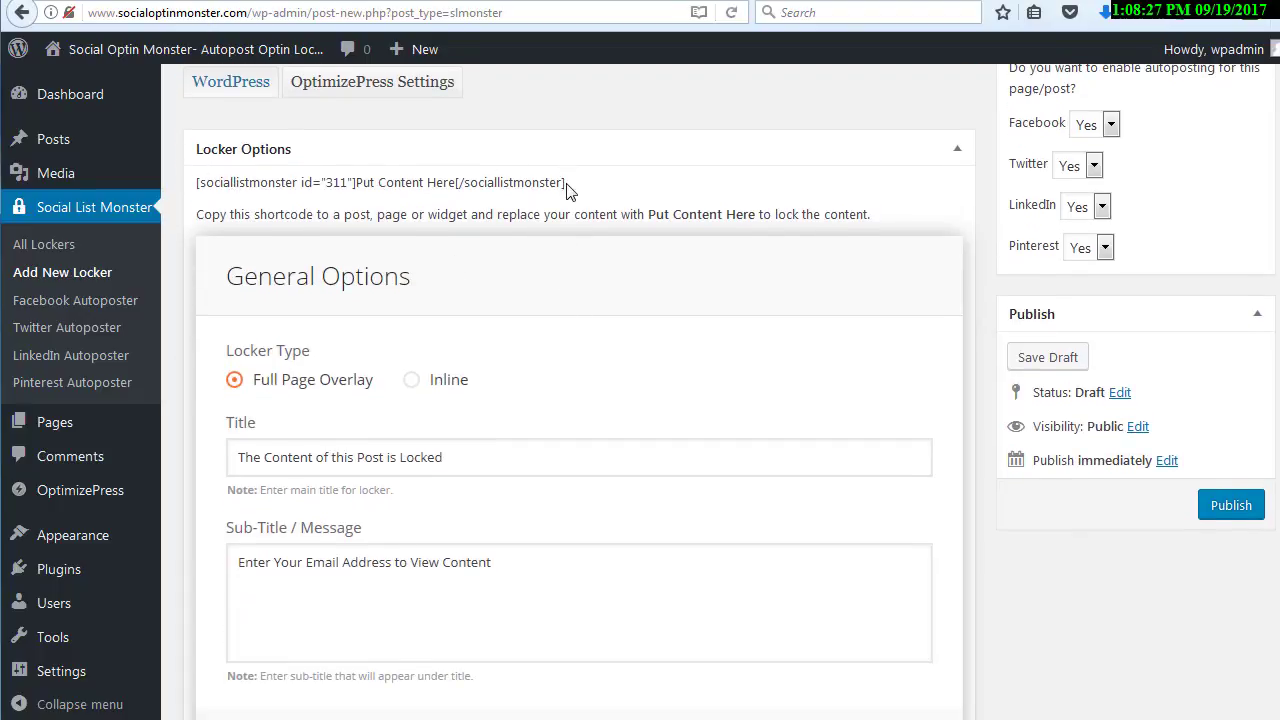
drag(566, 184, 197, 188)
click(308, 180)
mouse_move(358, 184)
mouse_down()
mouse_move(456, 188)
mouse_move(359, 189)
mouse_up()
click(457, 184)
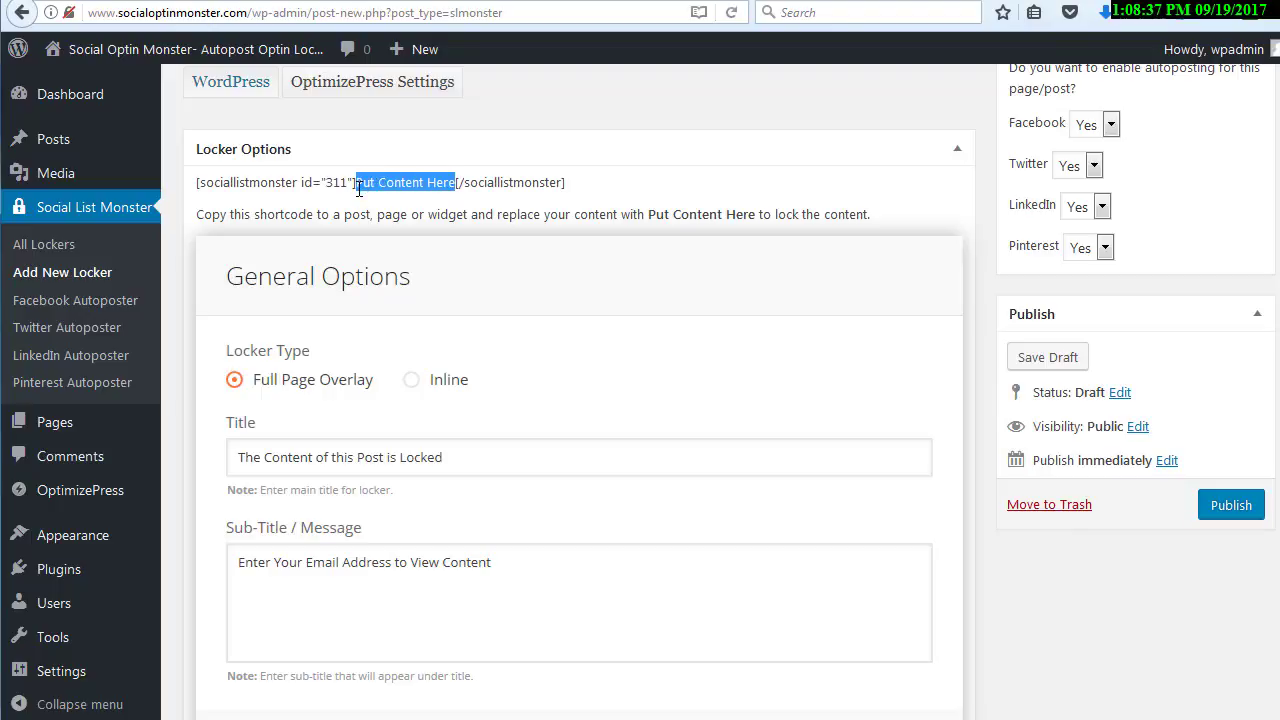
click(407, 182)
drag(580, 194, 197, 190)
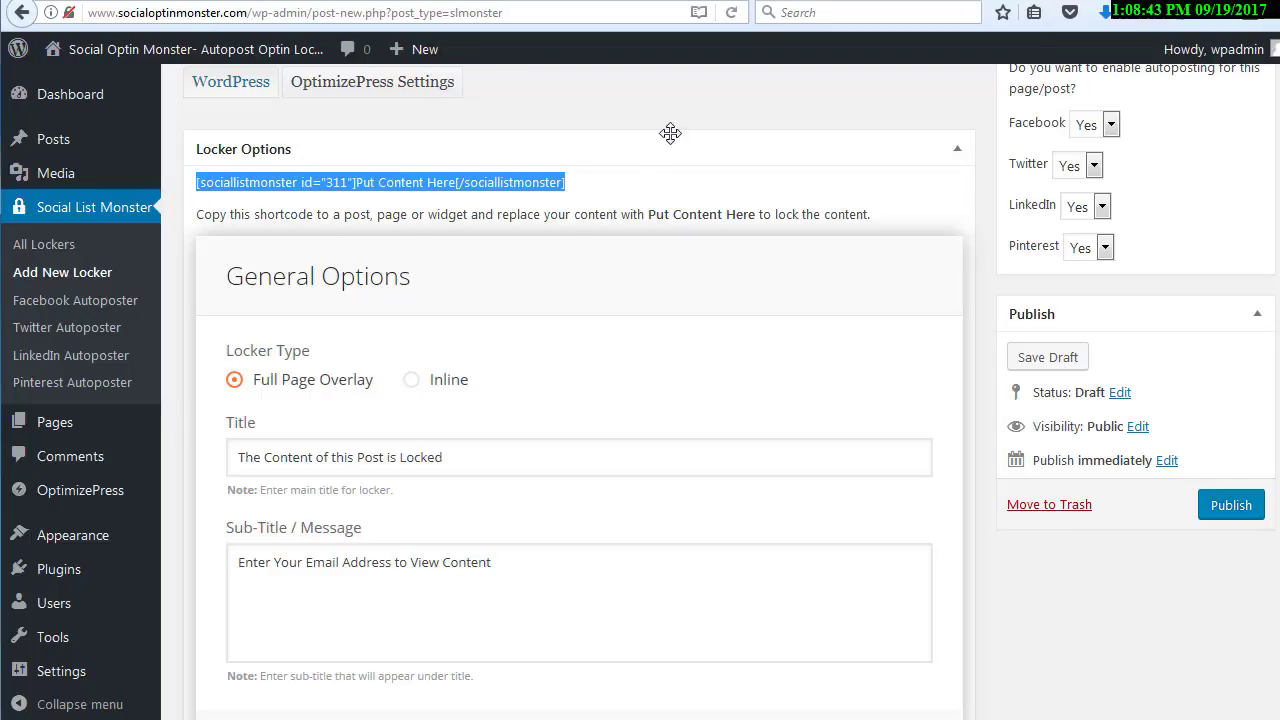
Look through the locker's General Options, Subscription Options and Design Options sections
scroll(694, 160, down, 2)
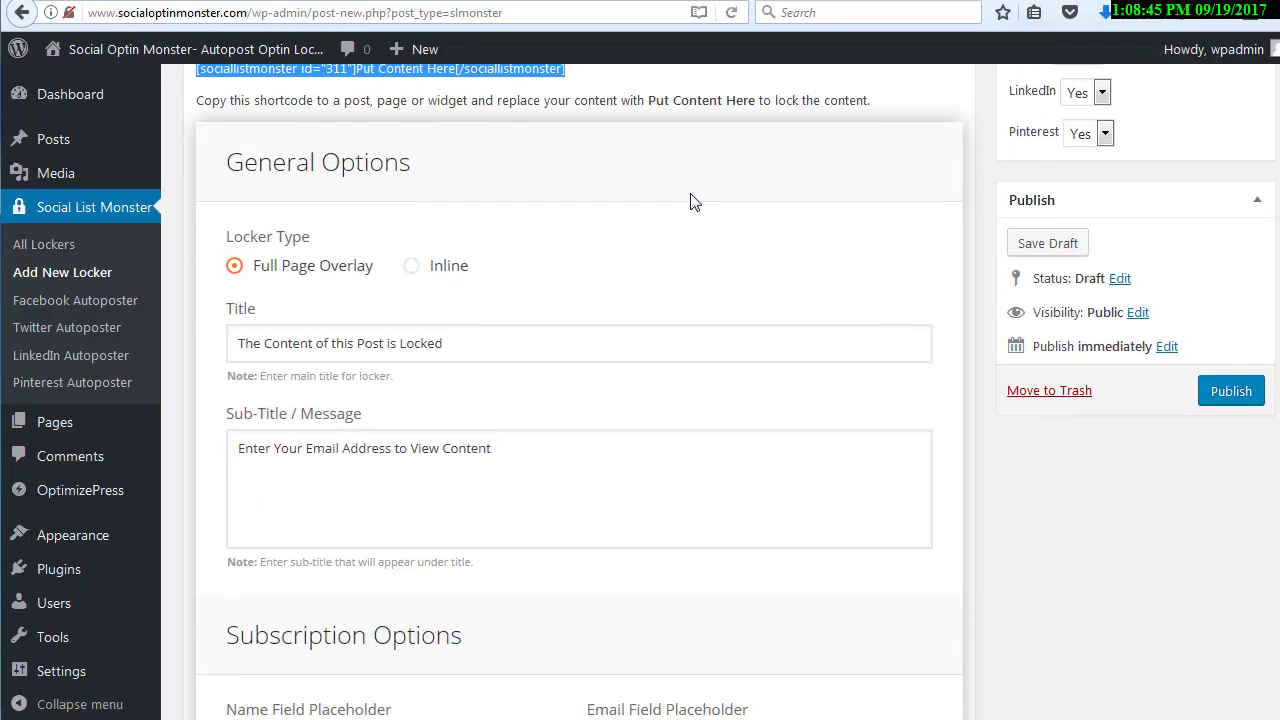
scroll(694, 201, up, 2)
scroll(694, 201, down, 2)
scroll(490, 360, down, 2)
drag(500, 416, 196, 402)
scroll(386, 391, down, 2)
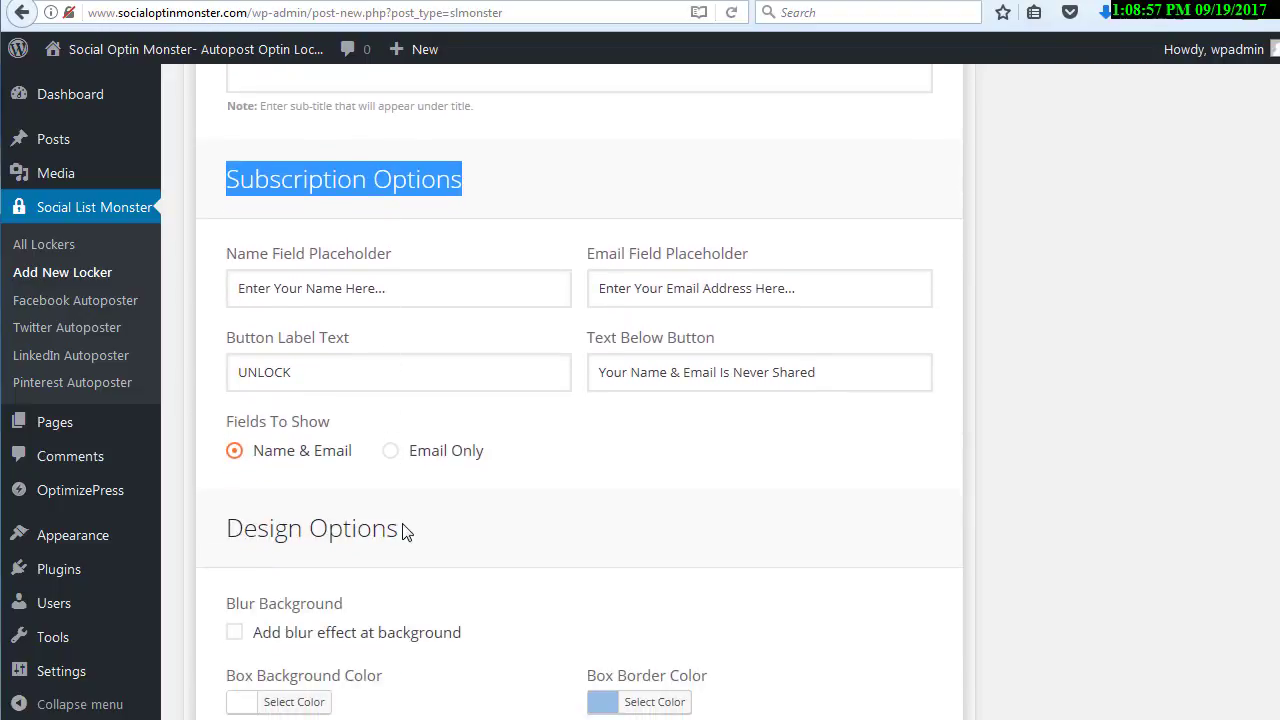
drag(404, 530, 224, 532)
scroll(330, 532, down, 2)
scroll(332, 535, down, 10)
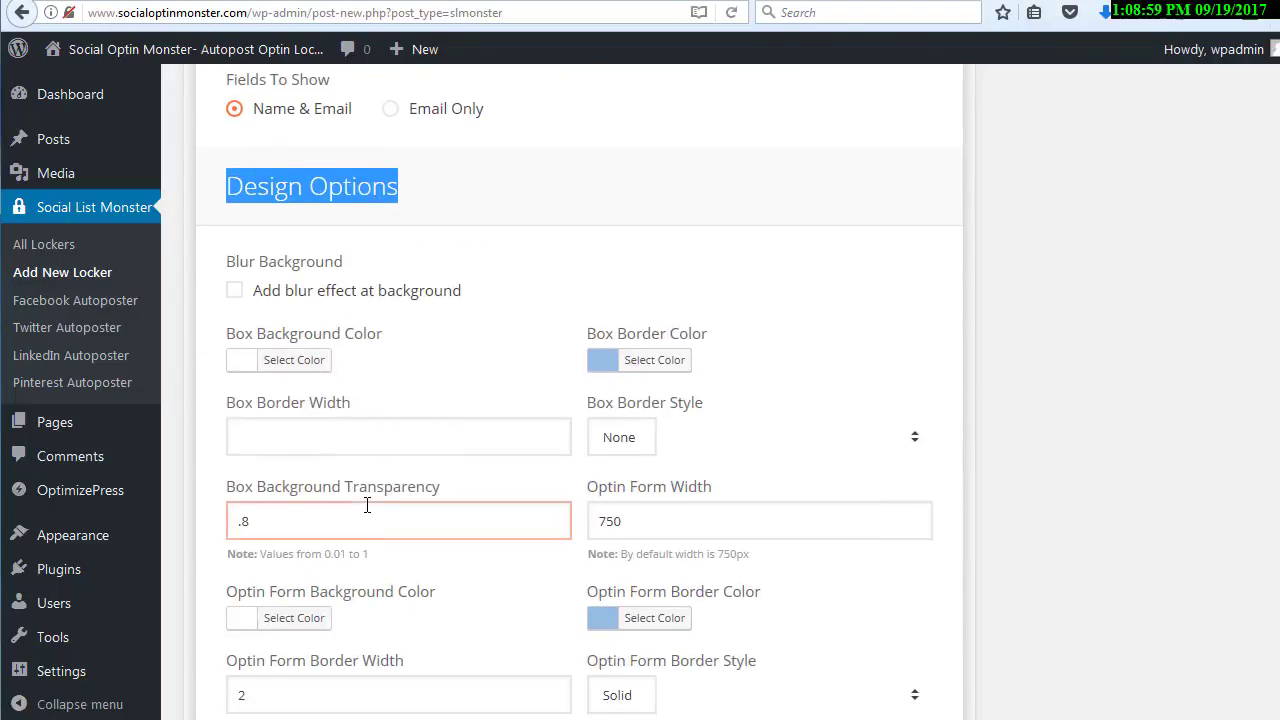
scroll(368, 514, down, 7)
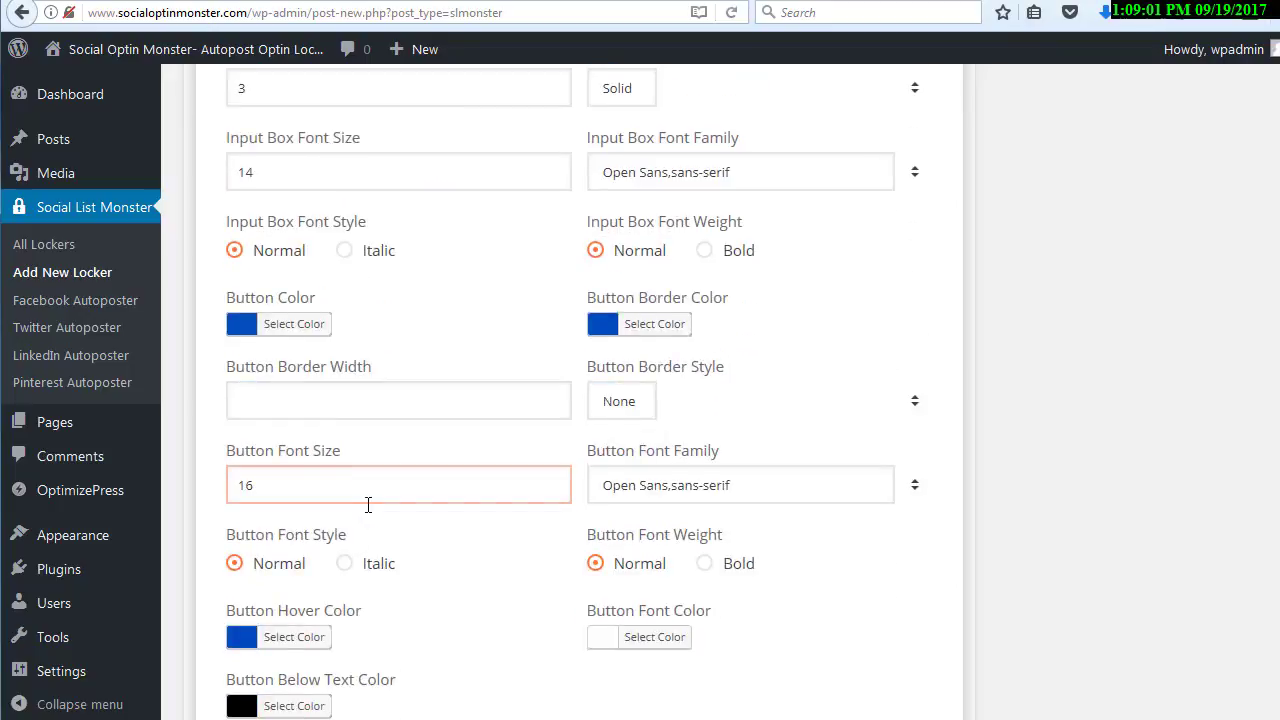
Review the available services in the Autoresponder Options section, from Mailchimp to Custom Autoresponder Code
drag(499, 336, 224, 332)
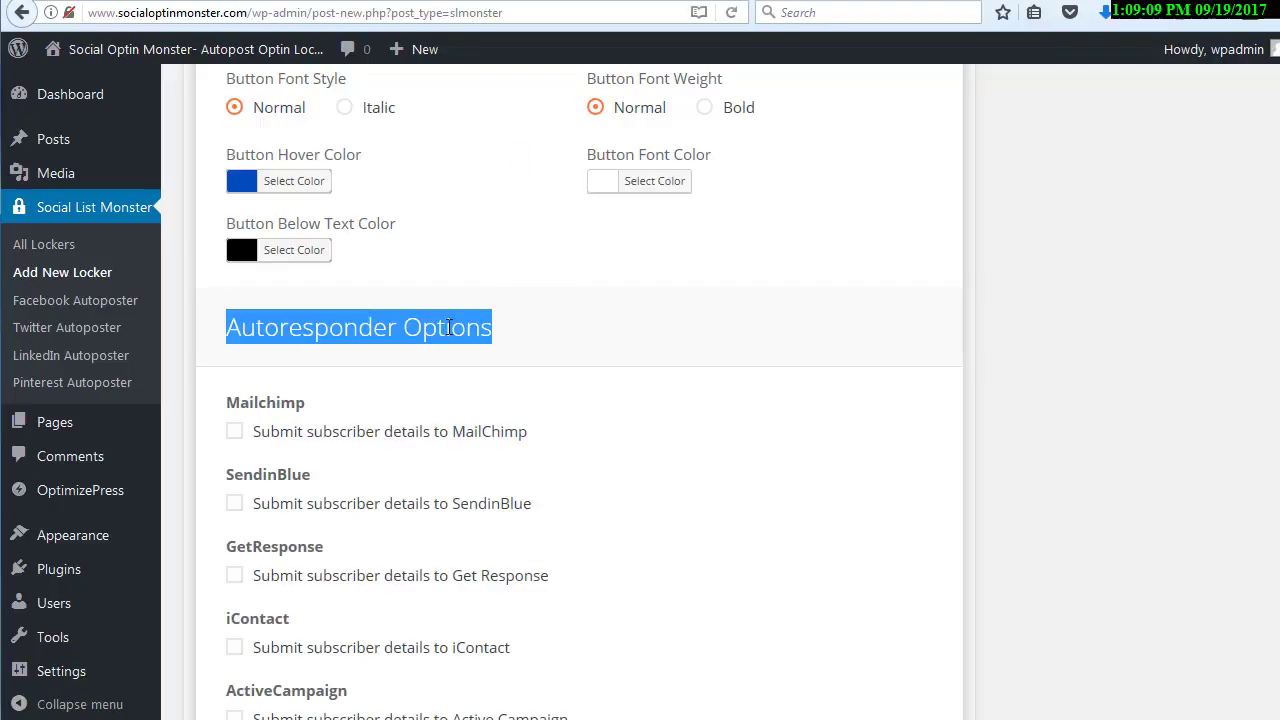
click(480, 325)
scroll(560, 309, down, 4)
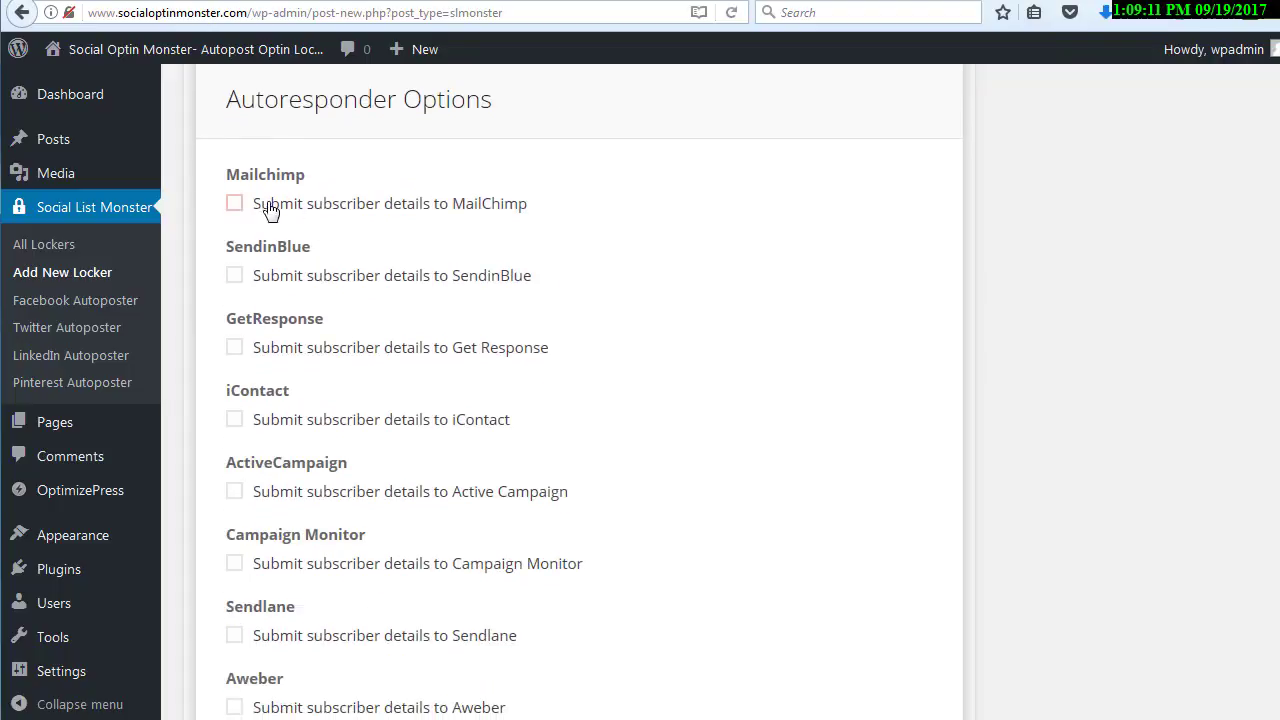
scroll(238, 284, down, 3)
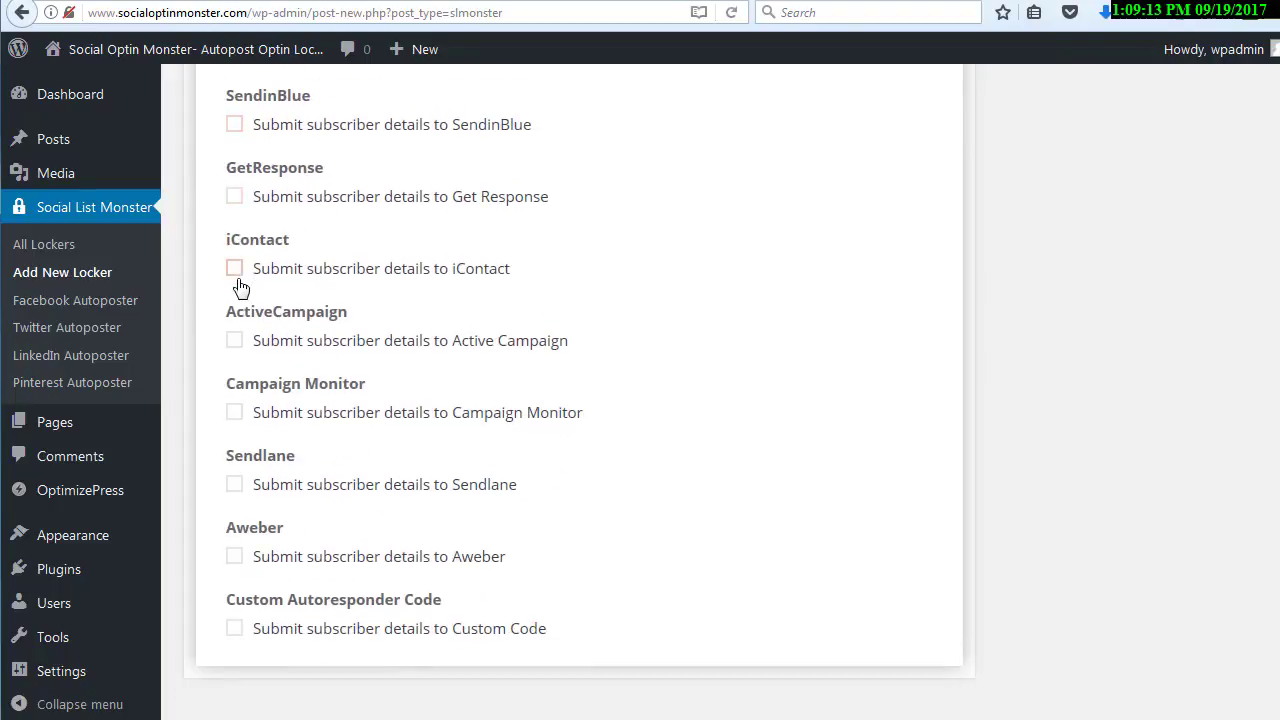
Enable submitting subscriber details to Custom Code, examine its autoresponder code and field entries, and disable it again
click(234, 629)
scroll(490, 525, down, 3)
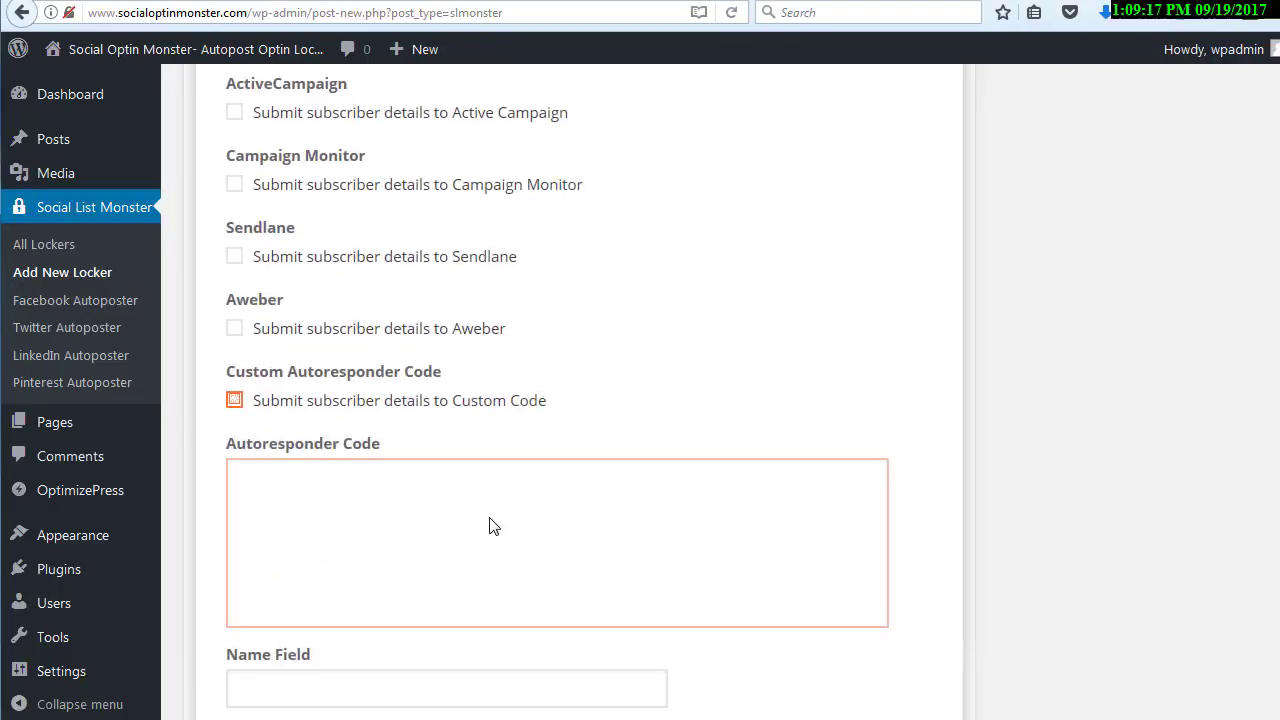
click(491, 517)
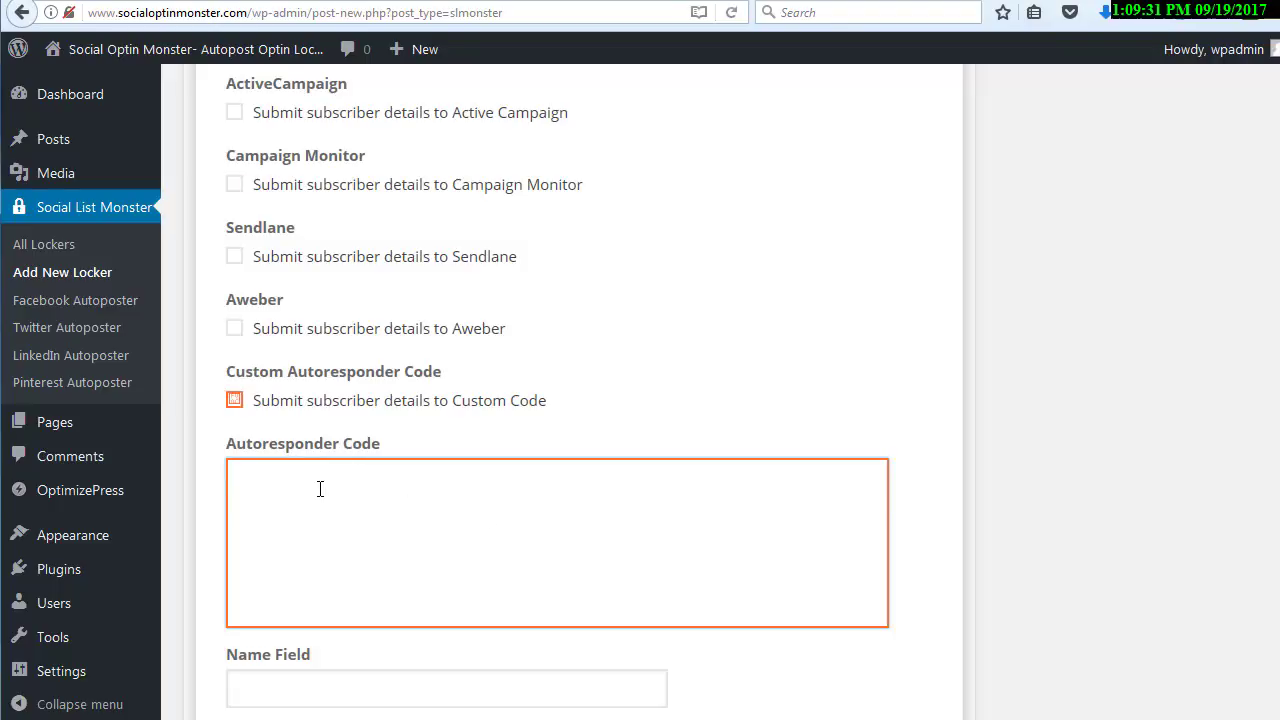
scroll(320, 488, down, 4)
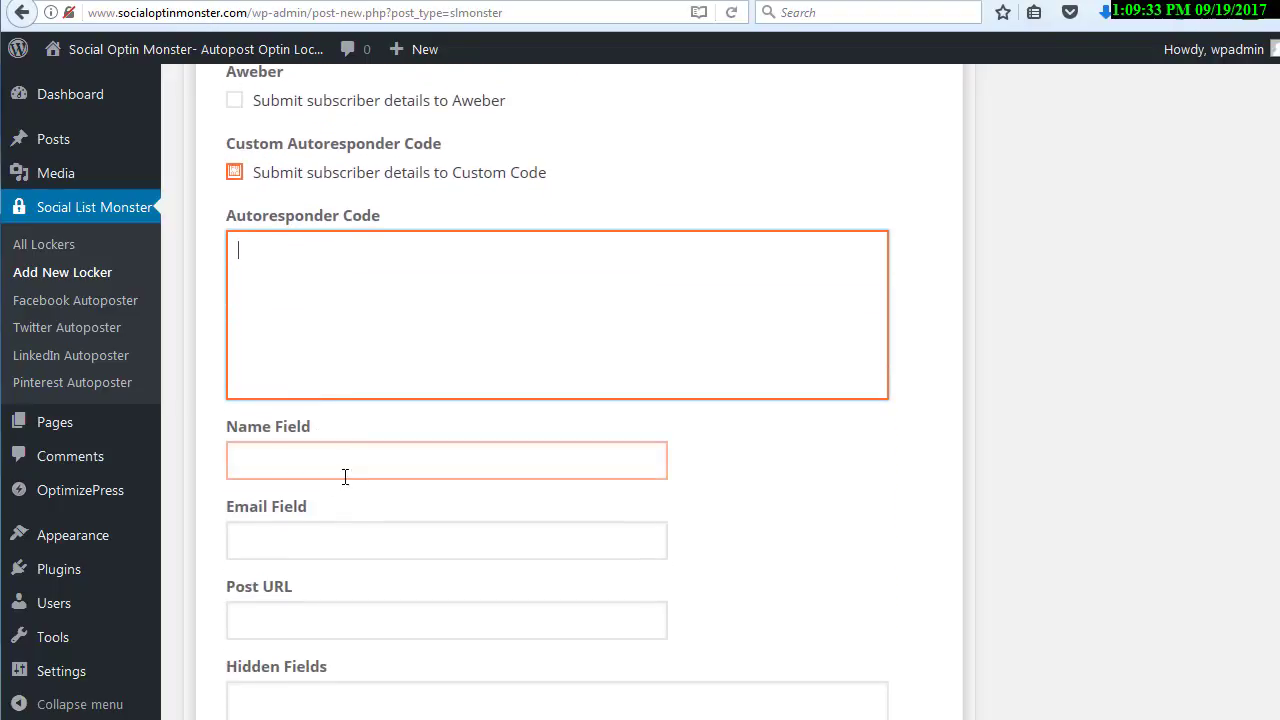
scroll(336, 530, down, 3)
scroll(343, 554, up, 6)
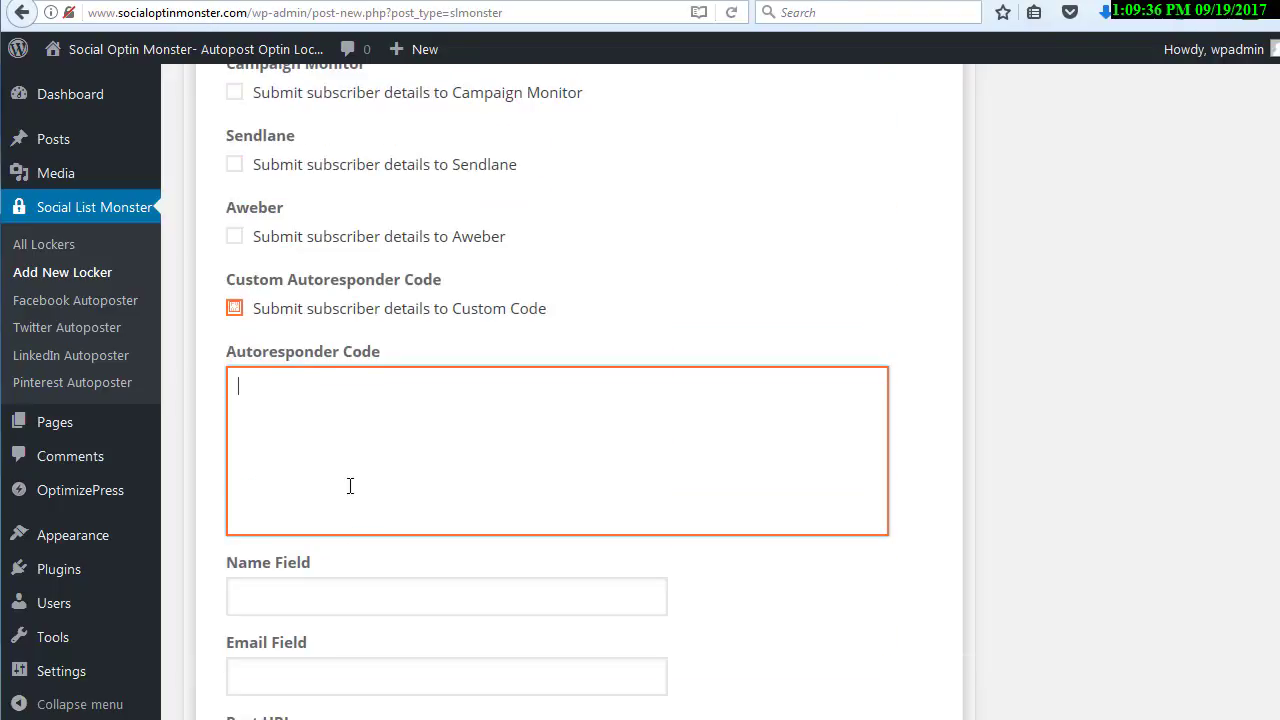
click(243, 307)
Enable submitting subscriber details to GetResponse, examine its API key and campaign ID fields, and disable it again
scroll(245, 312, up, 10)
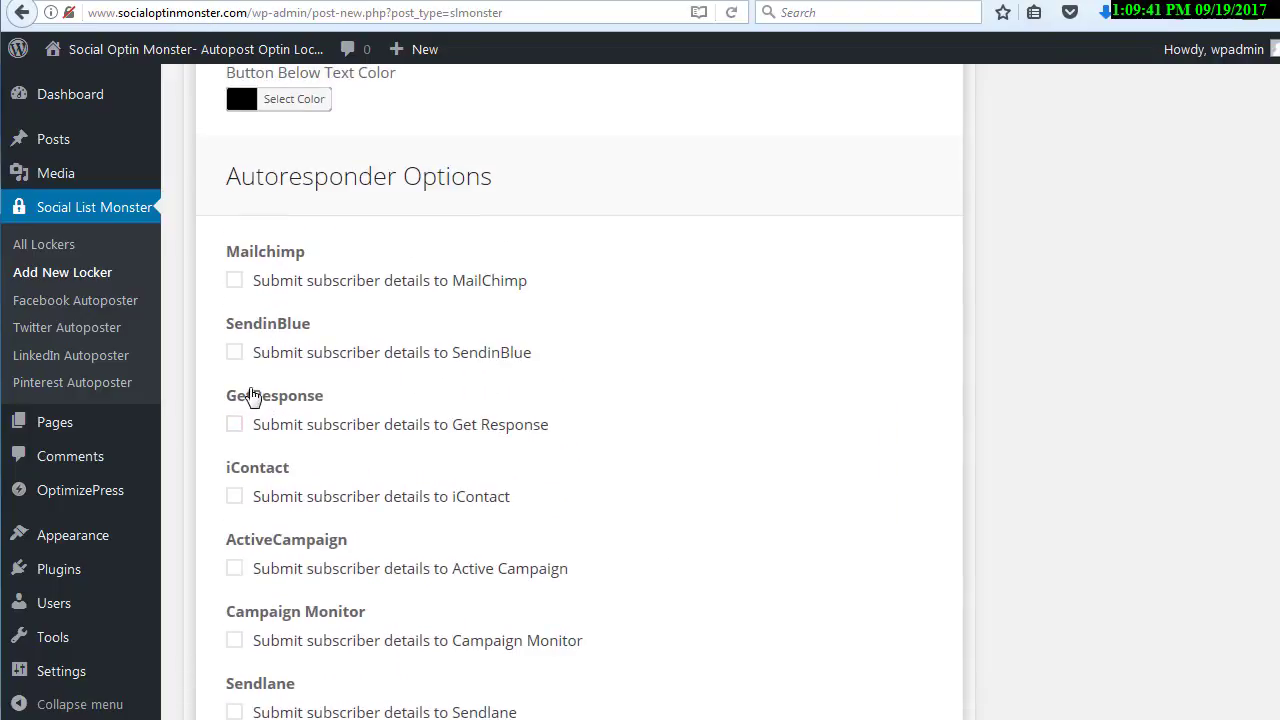
scroll(280, 420, down, 4)
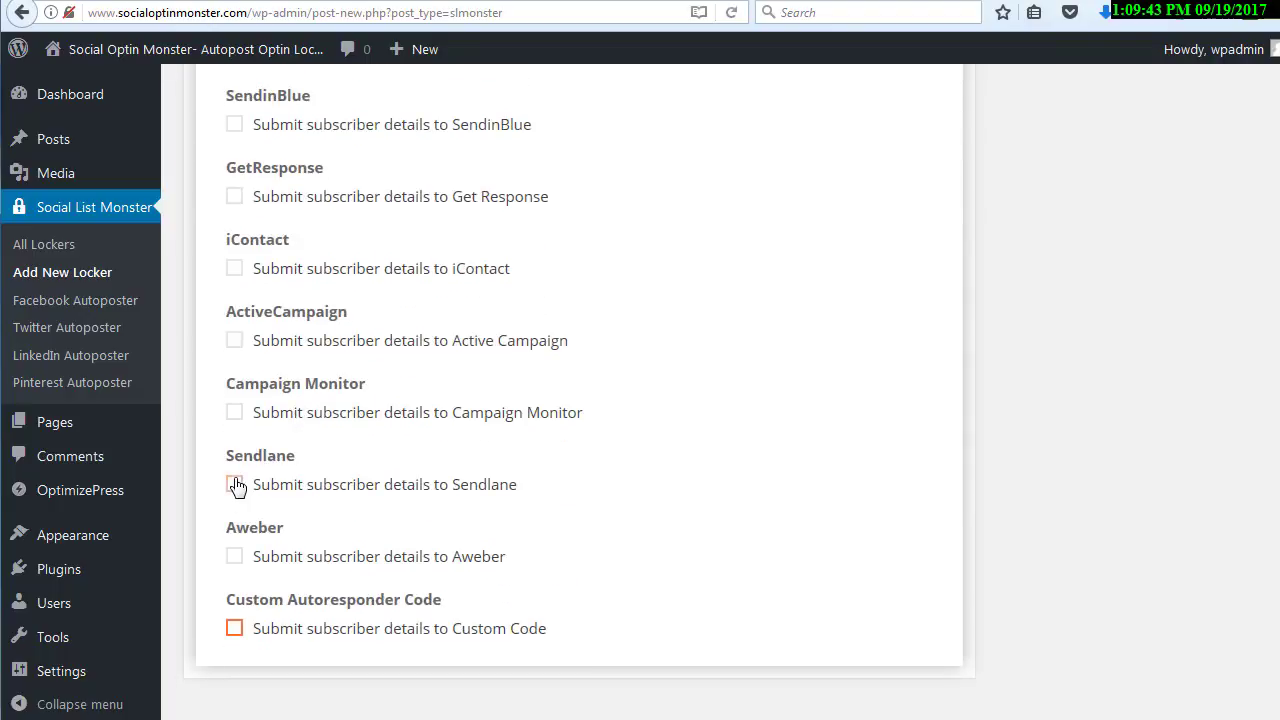
scroll(300, 460, up, 2)
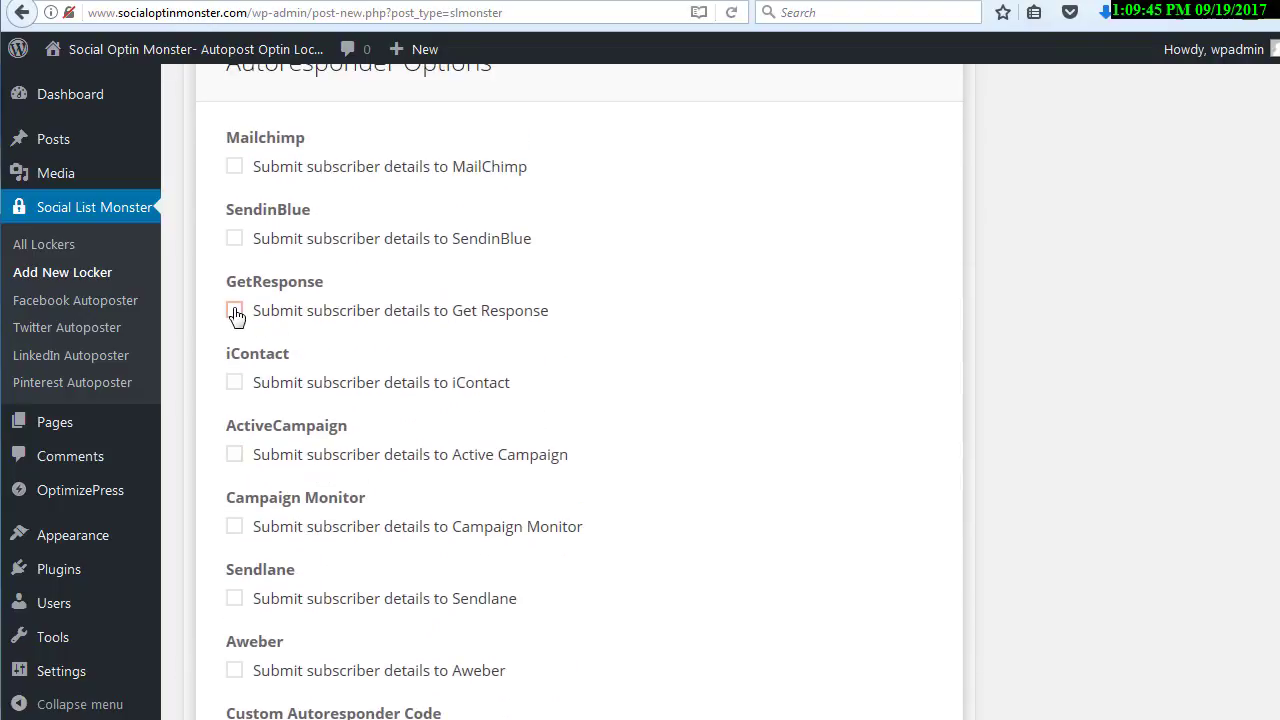
click(234, 311)
click(305, 389)
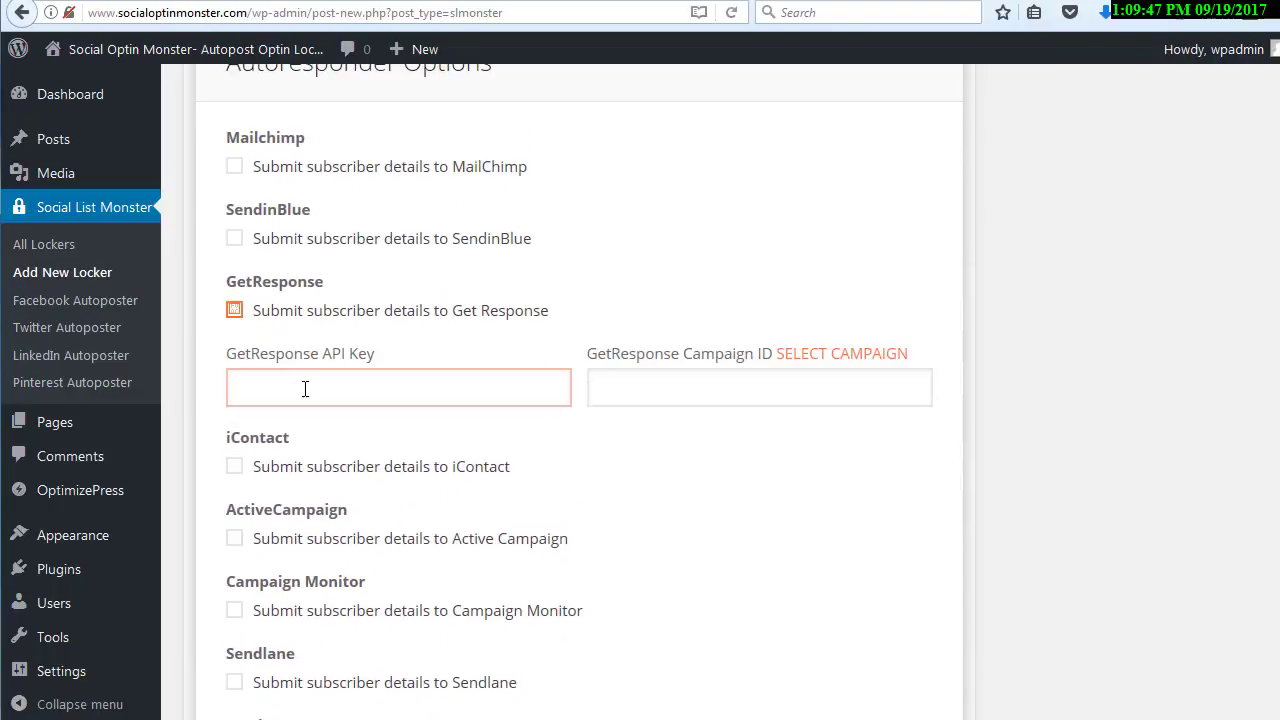
click(645, 389)
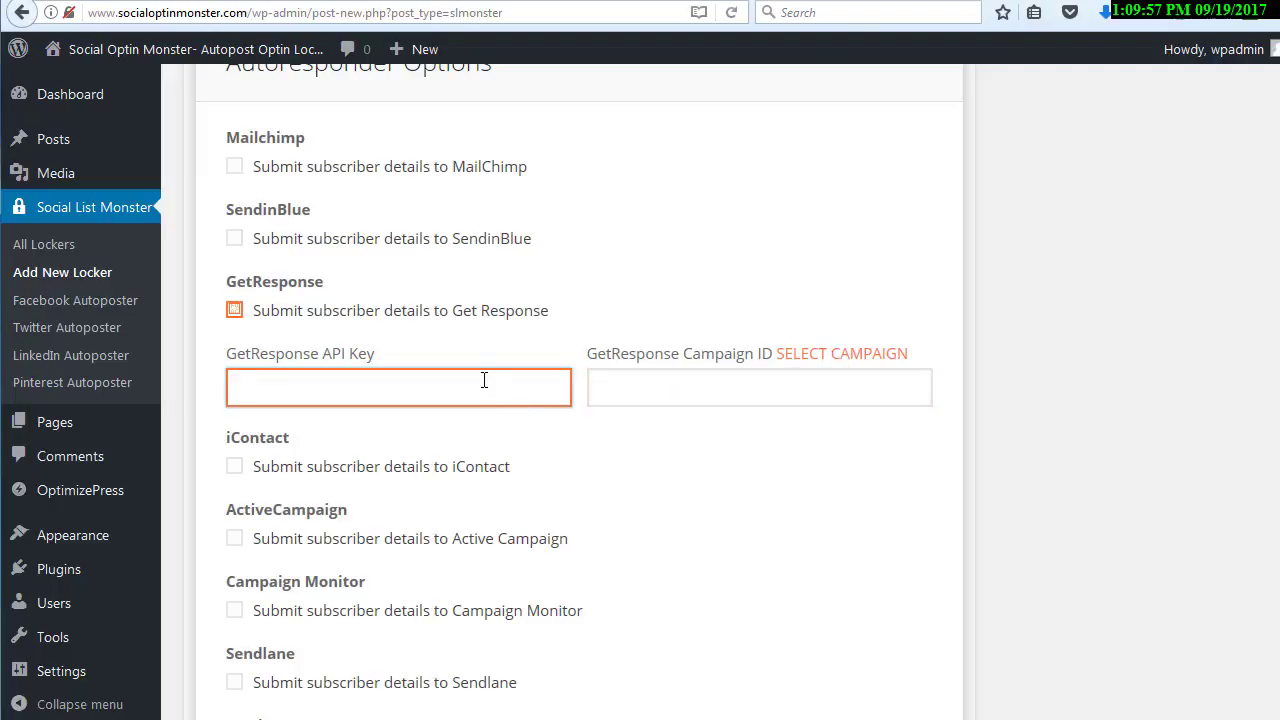
click(234, 311)
Go back over the design settings and examine the locker's title, sub-title message and subscription text
scroll(351, 337, up, 2)
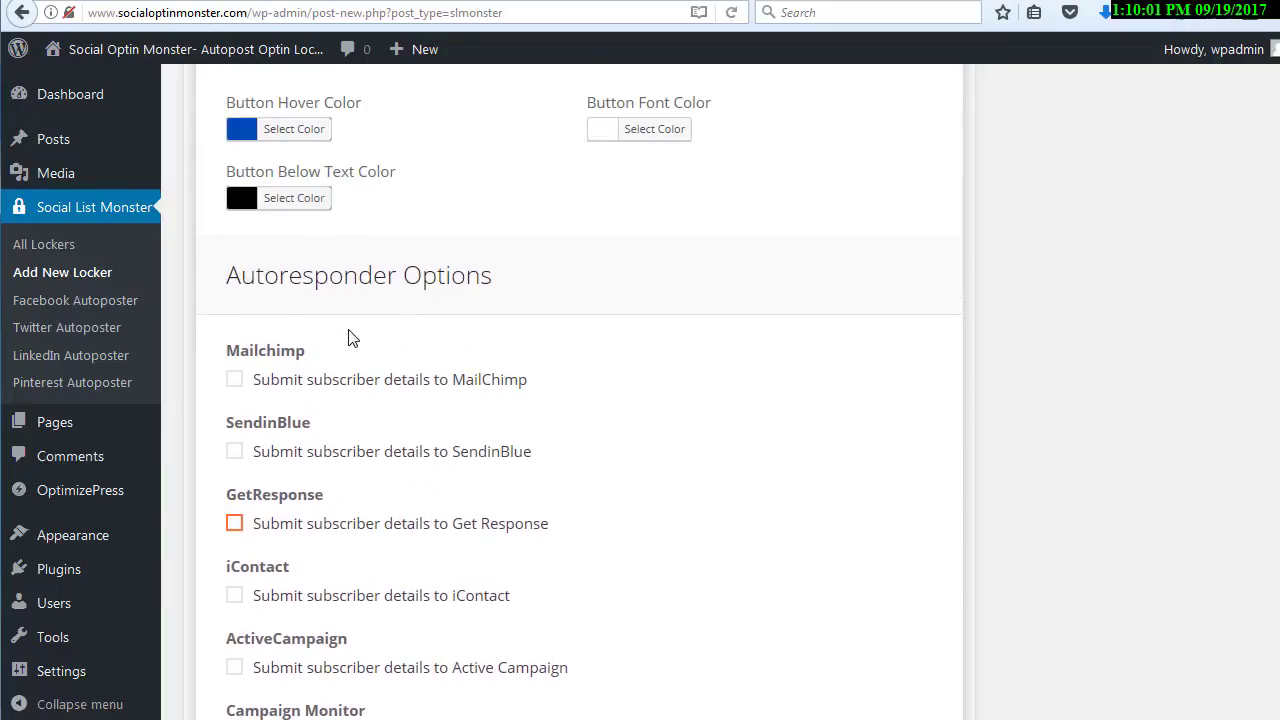
scroll(351, 337, up, 2)
scroll(351, 337, up, 8)
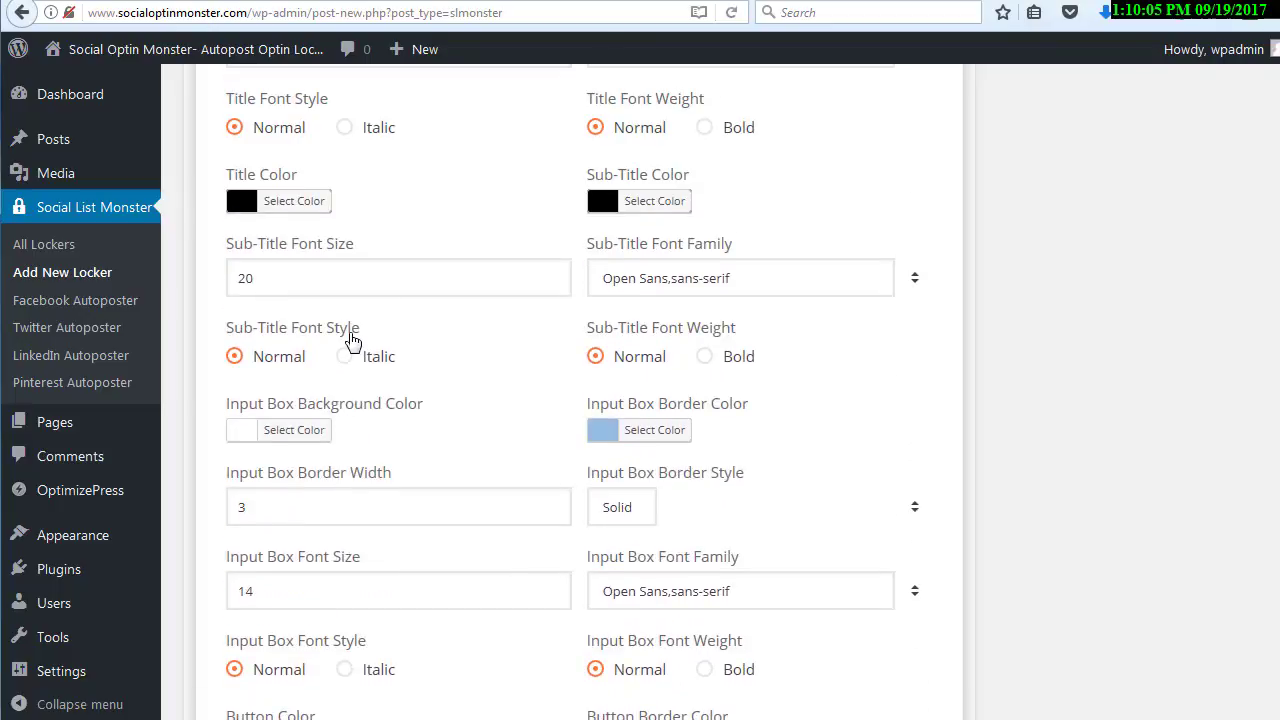
scroll(351, 337, up, 5)
scroll(420, 552, down, 3)
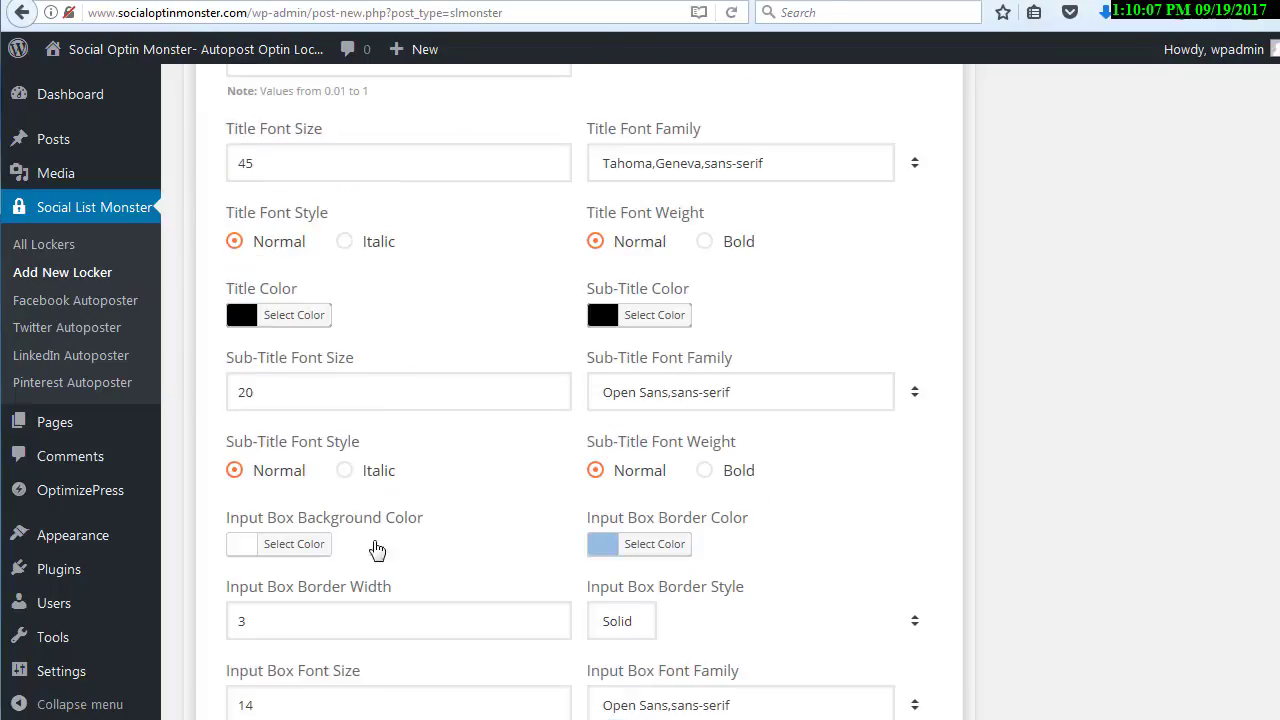
scroll(360, 556, up, 10)
scroll(353, 550, up, 6)
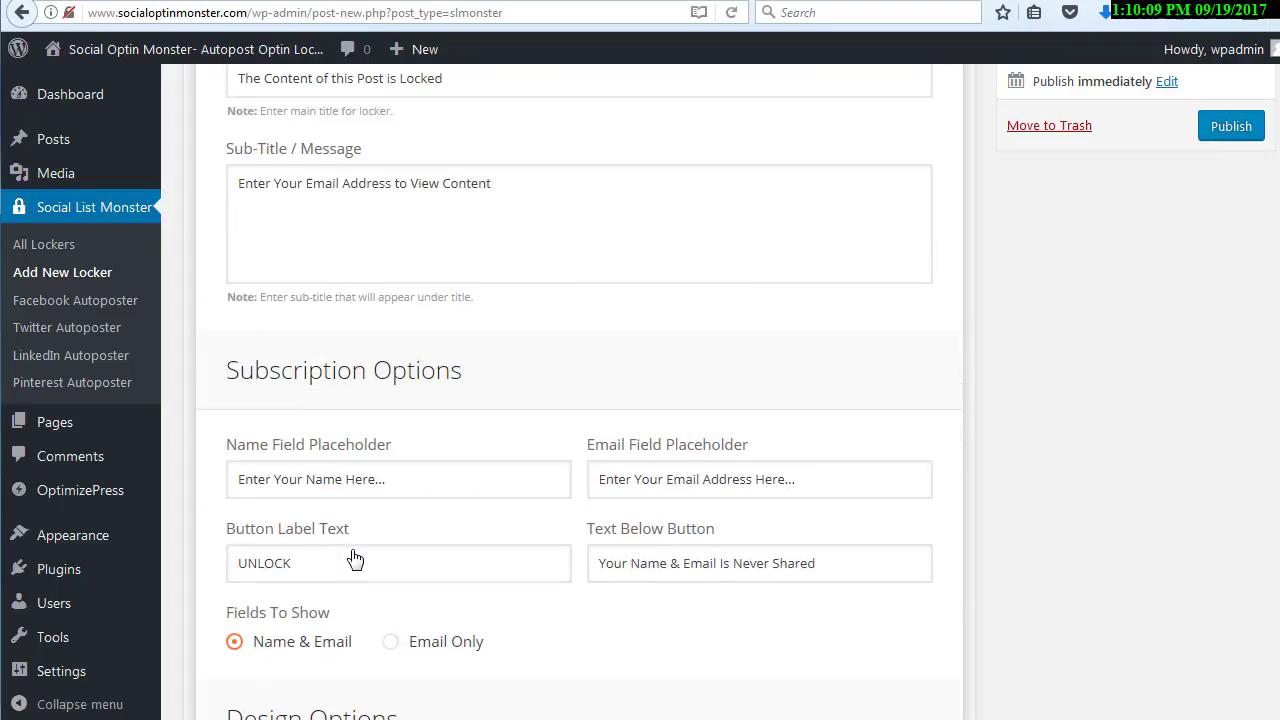
click(451, 308)
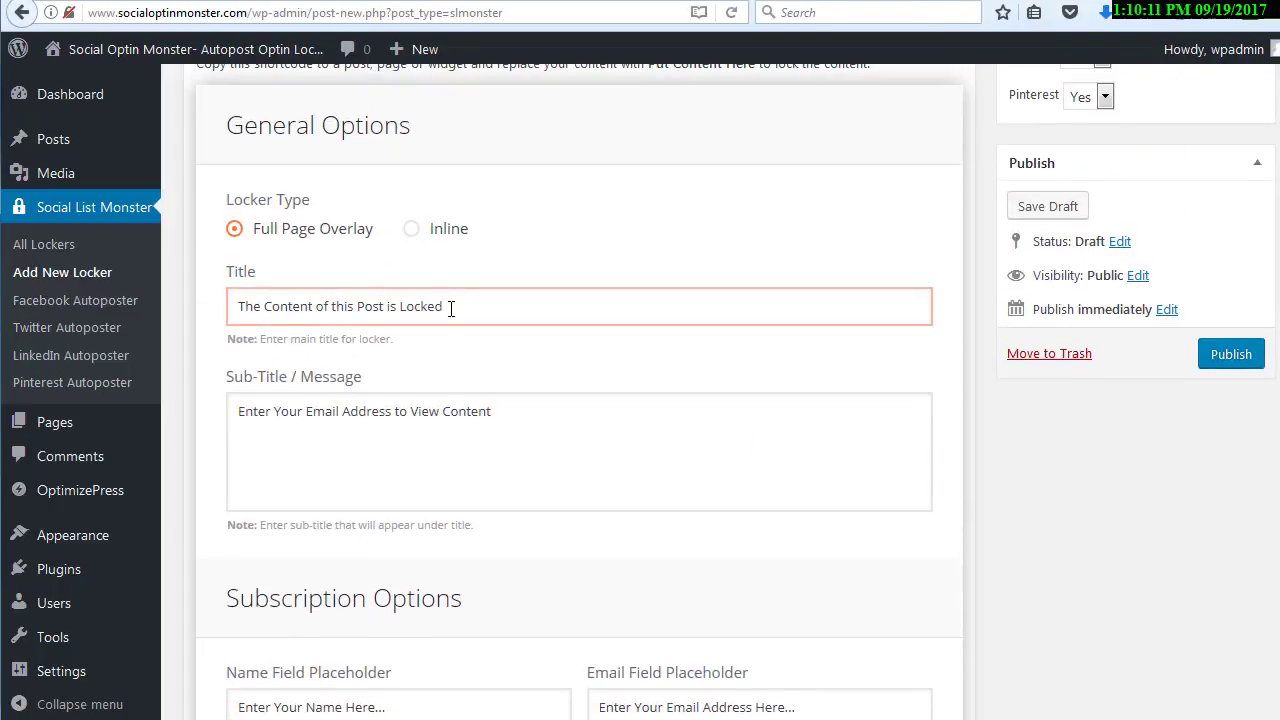
click(520, 410)
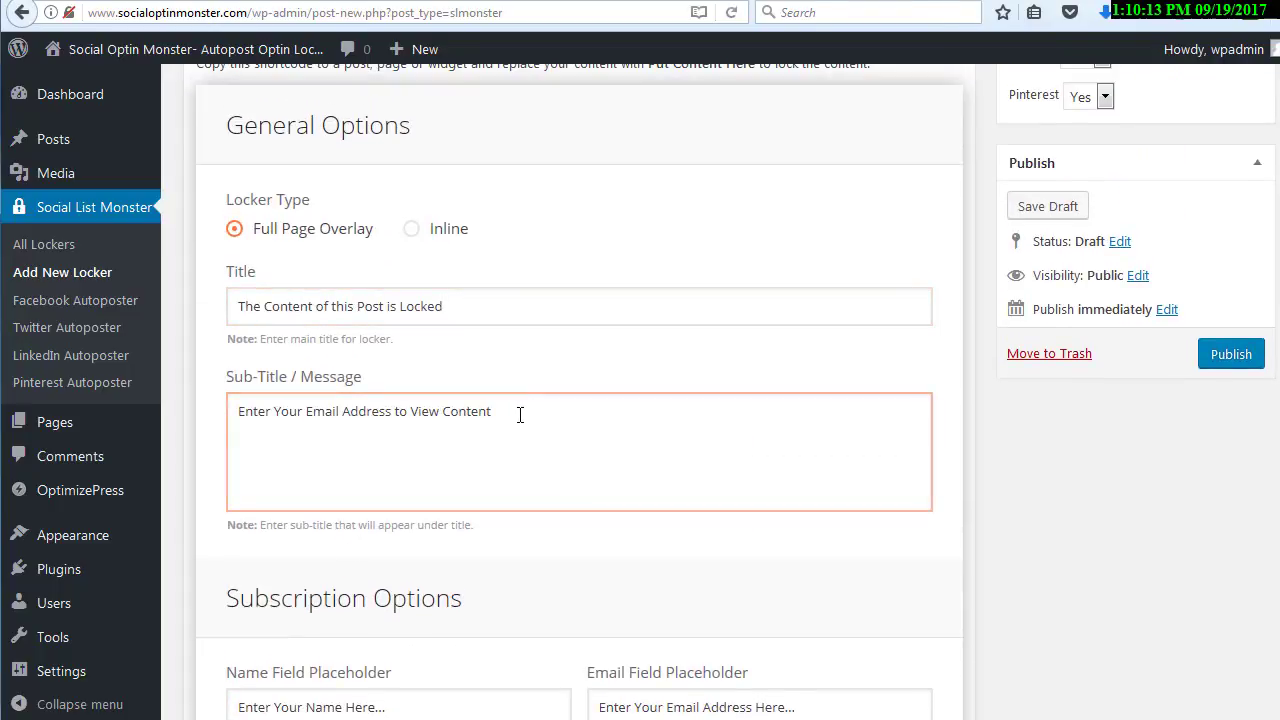
scroll(509, 374, down, 2)
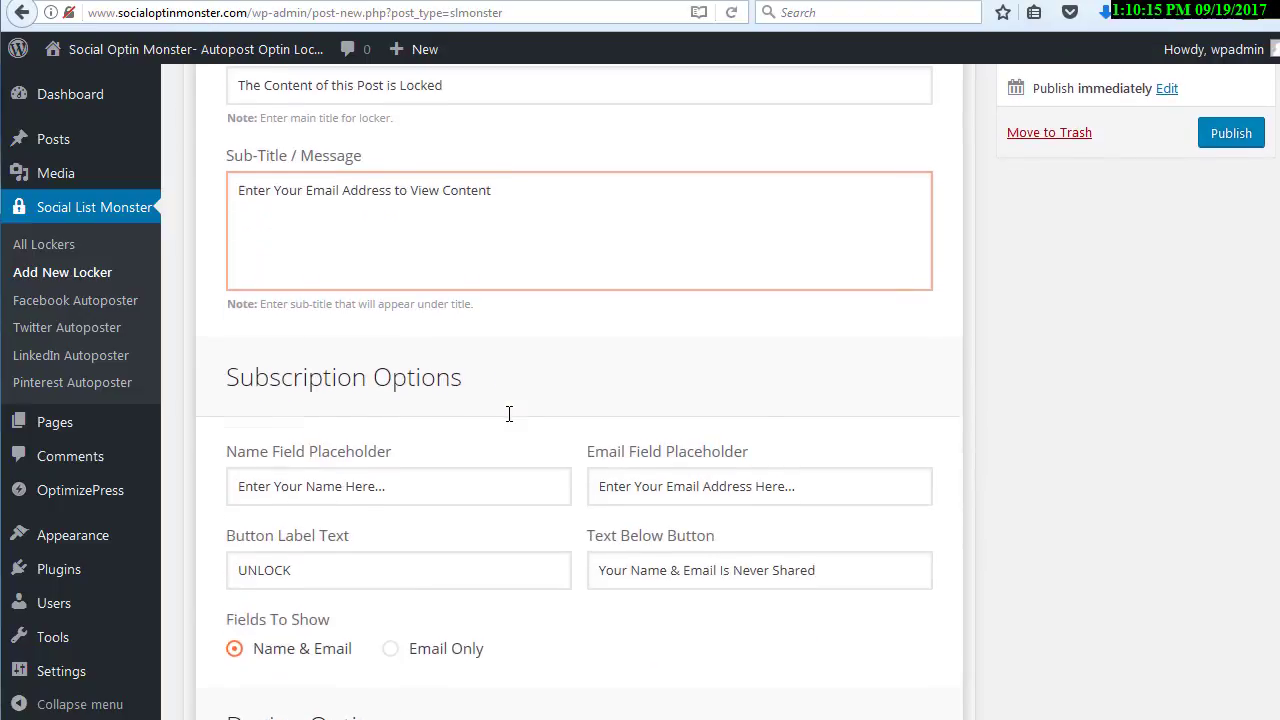
click(509, 334)
scroll(509, 423, down, 1)
scroll(509, 400, up, 4)
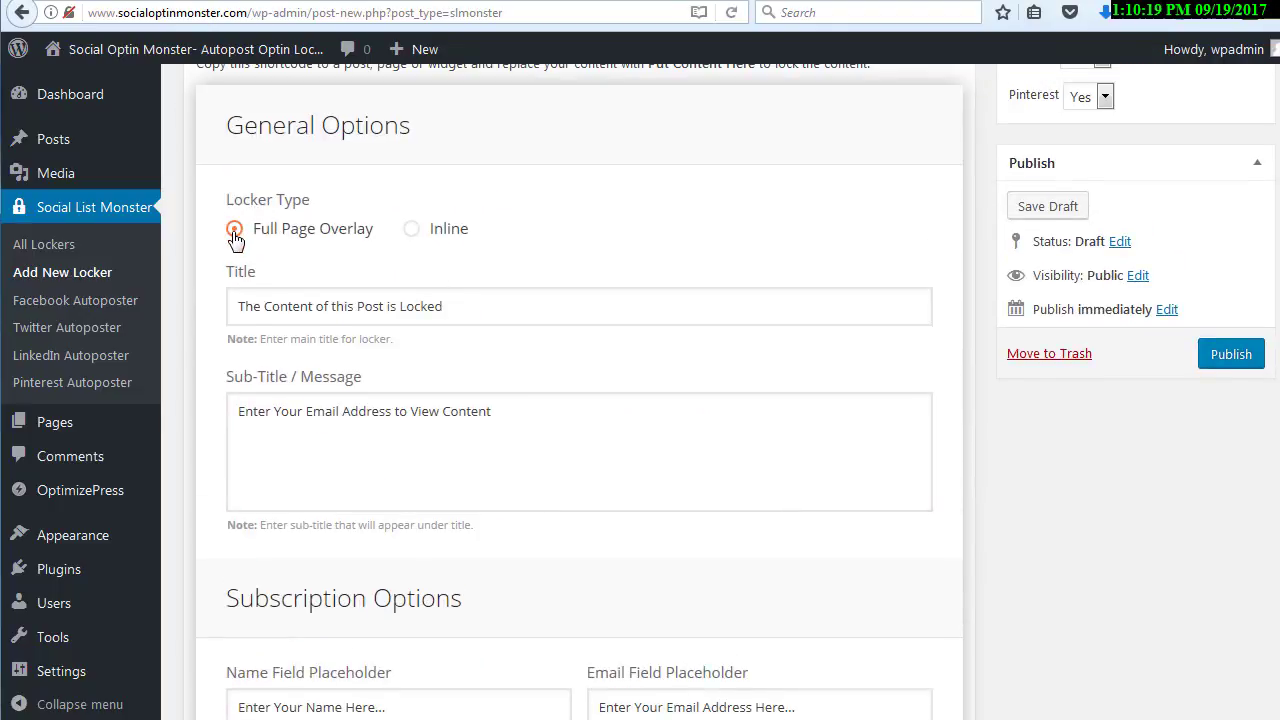
Try the Inline locker type, examine the shortcode's content placeholder, and switch back to Full Page Overlay
click(411, 234)
scroll(411, 230, up, 2)
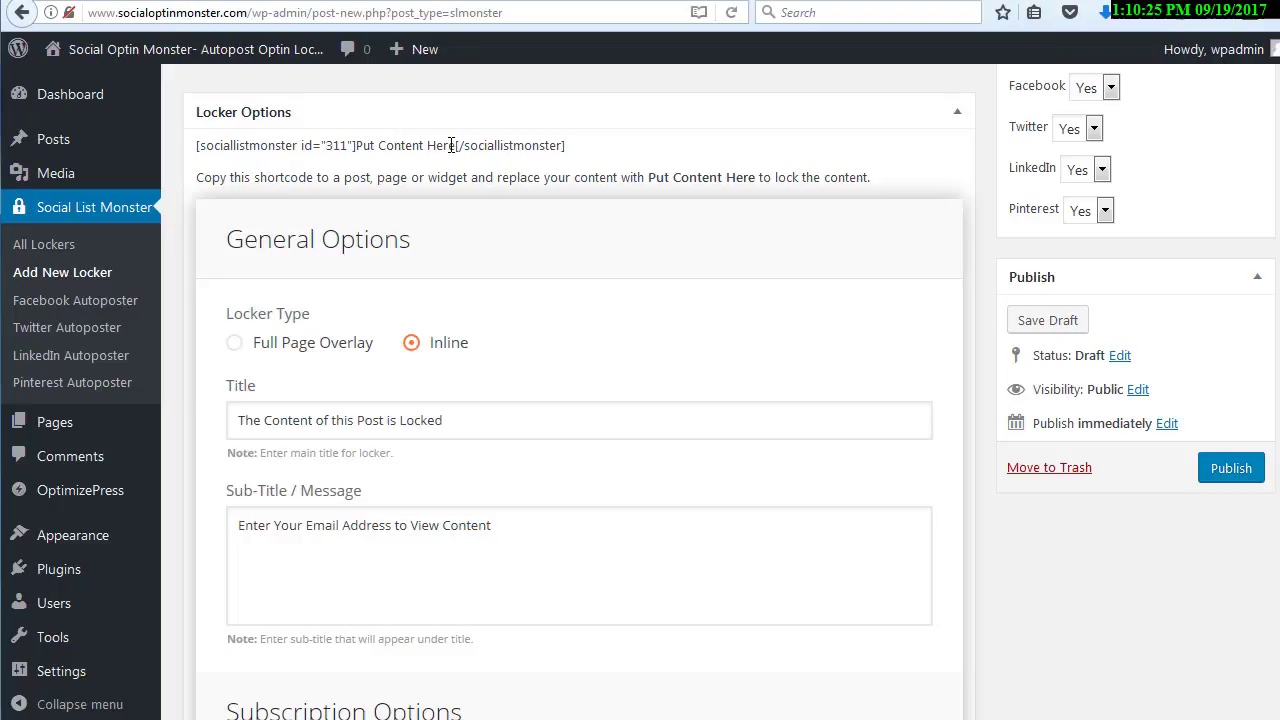
drag(457, 145, 359, 149)
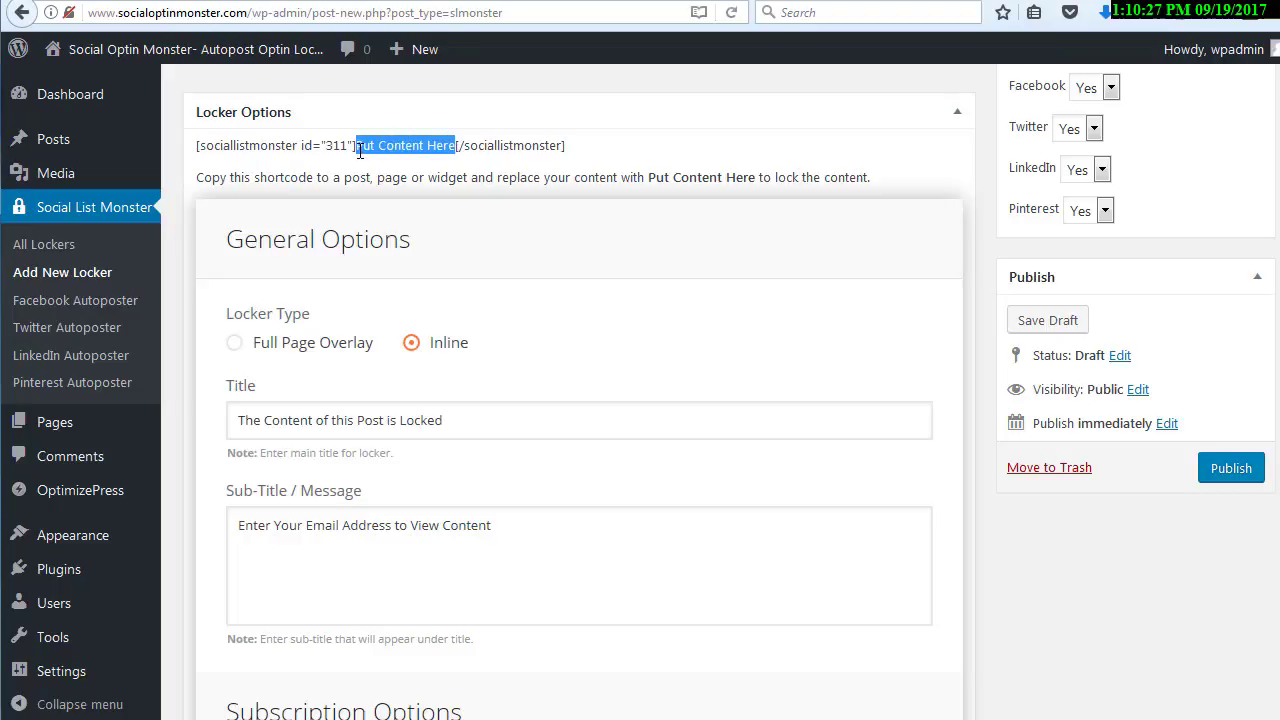
click(518, 249)
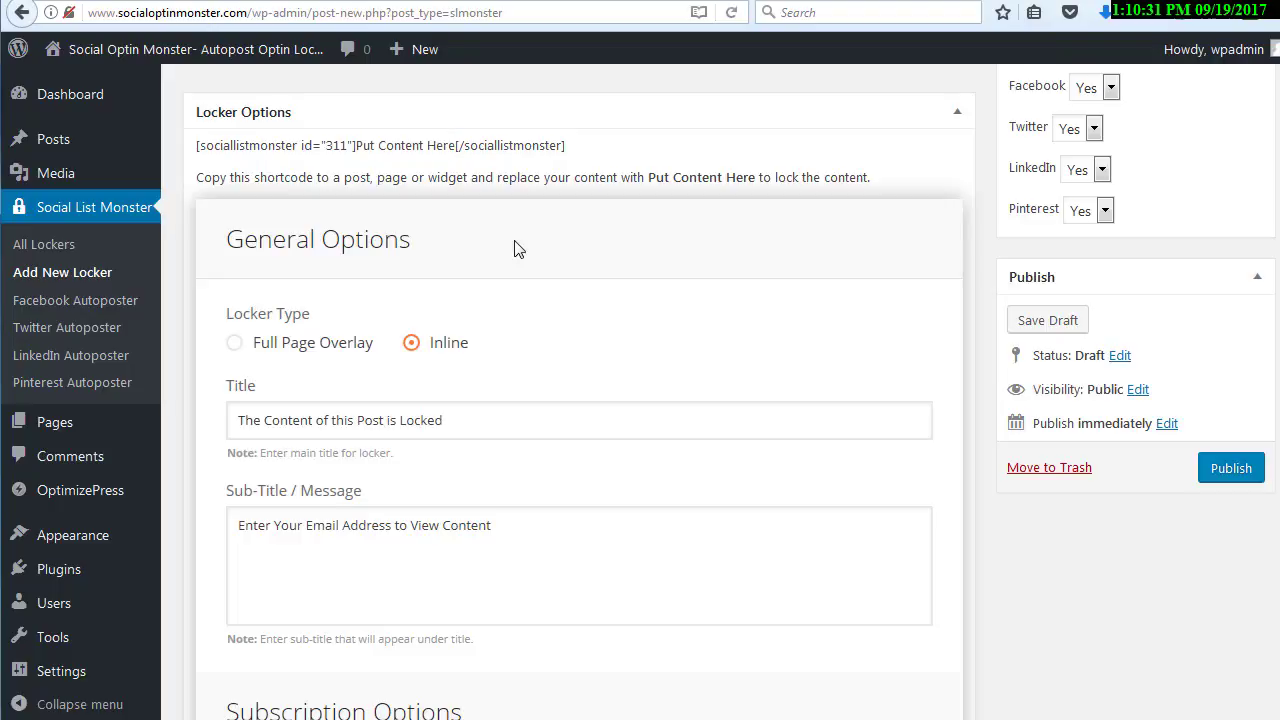
scroll(450, 246, down, 2)
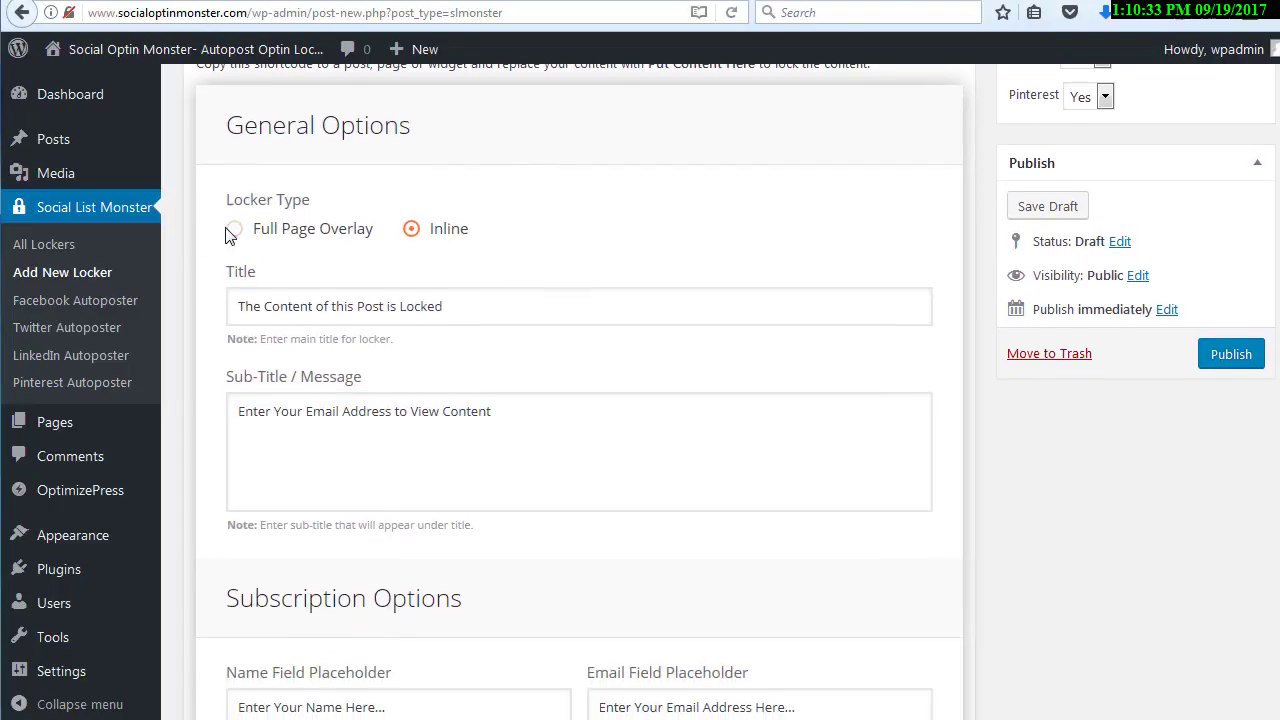
click(236, 231)
Set the locker's subscription form to show the email field only
scroll(257, 236, down, 2)
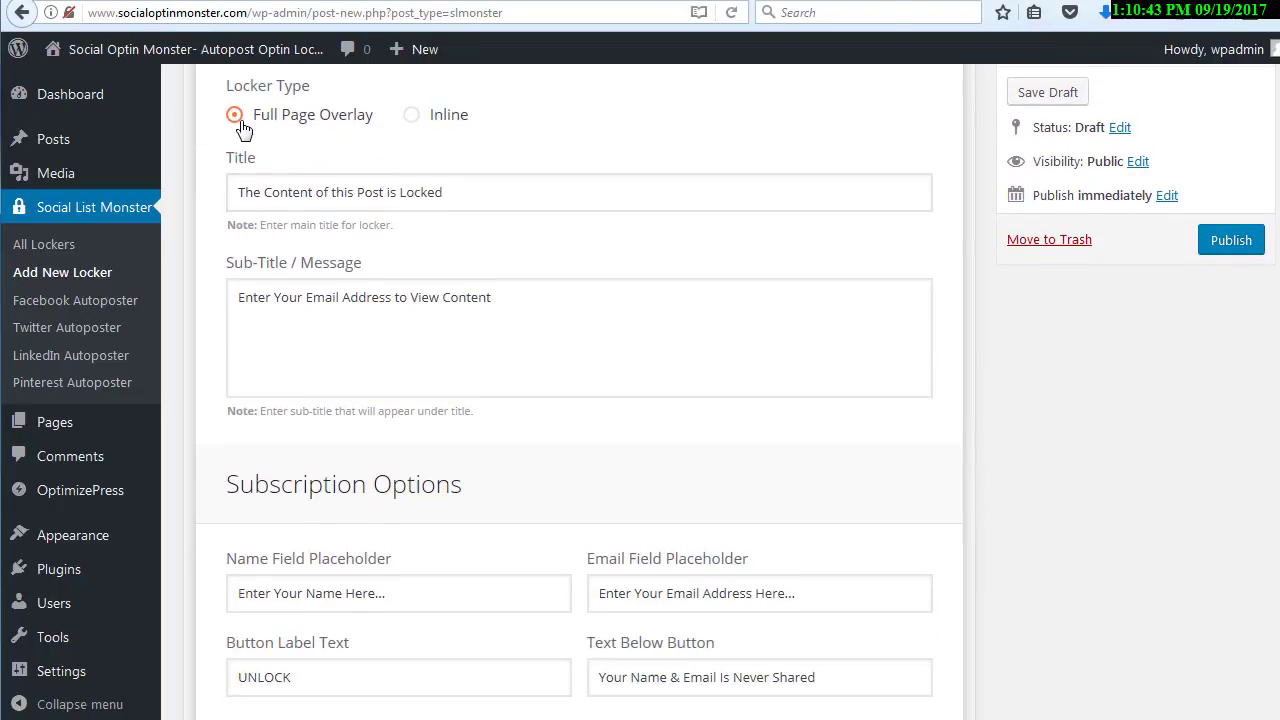
scroll(245, 135, down, 2)
scroll(249, 140, down, 4)
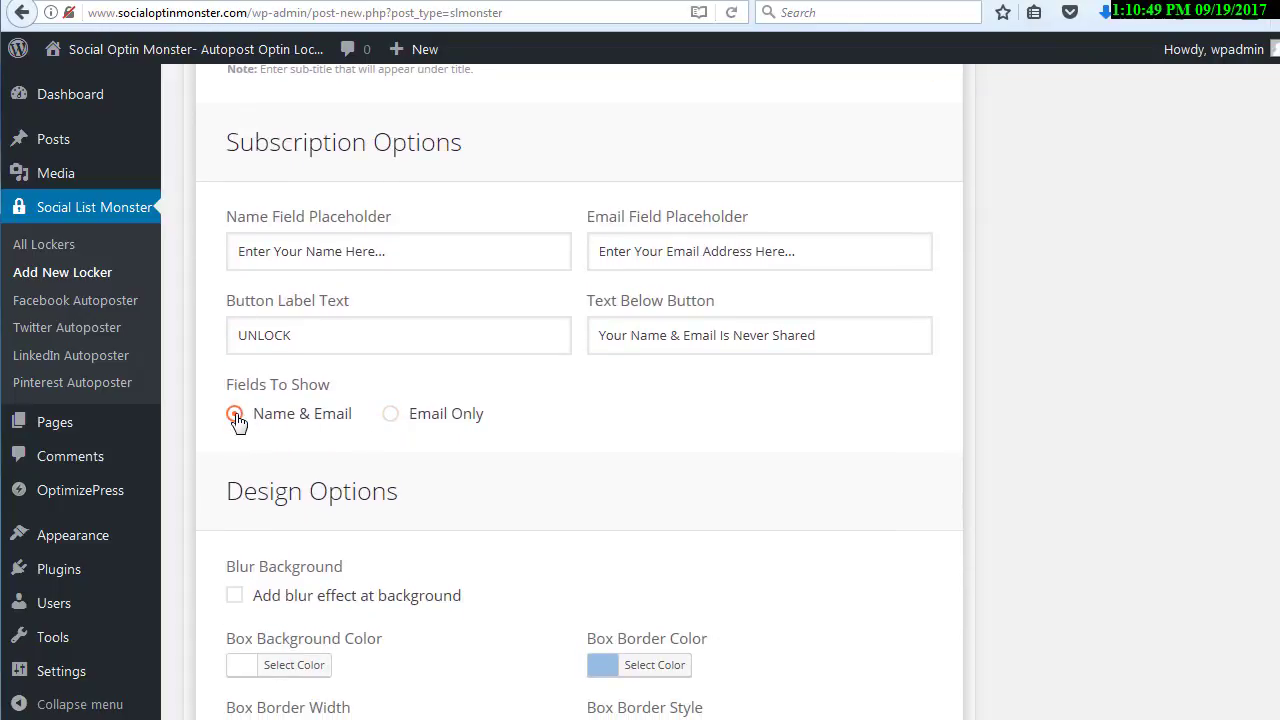
click(391, 414)
Examine the subscription form's button label and the text below the button
click(346, 329)
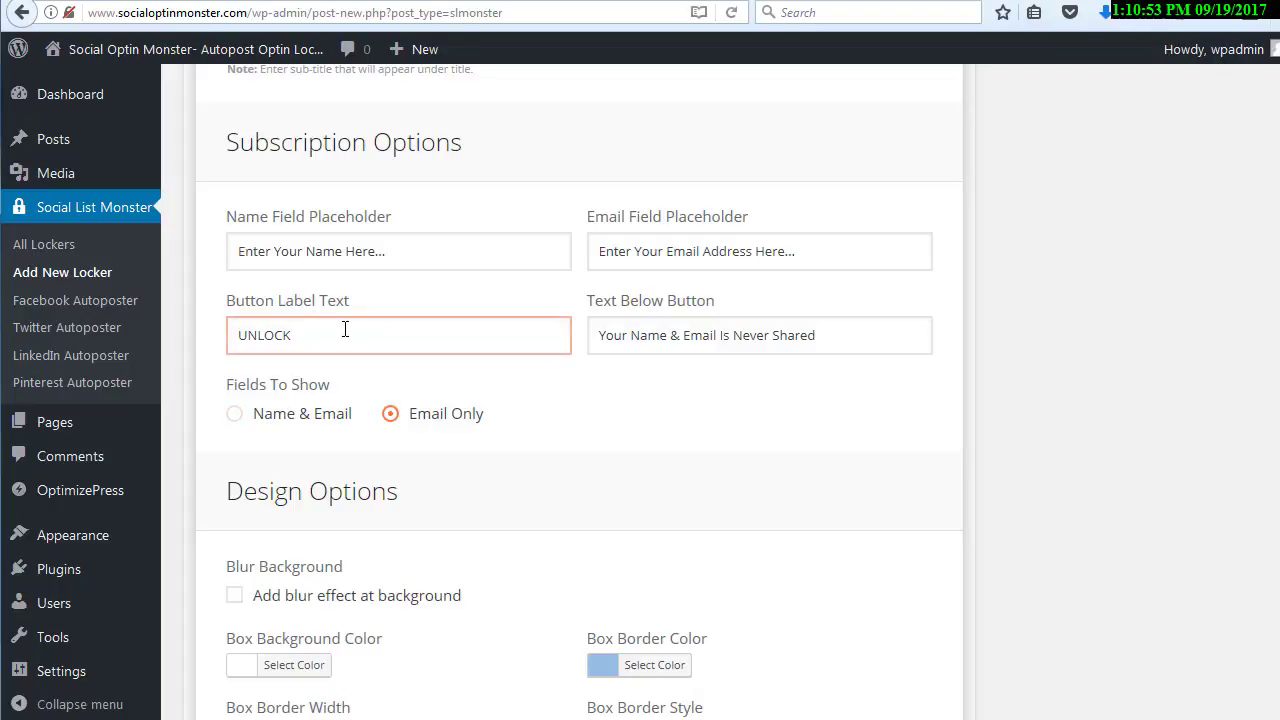
double_click(233, 338)
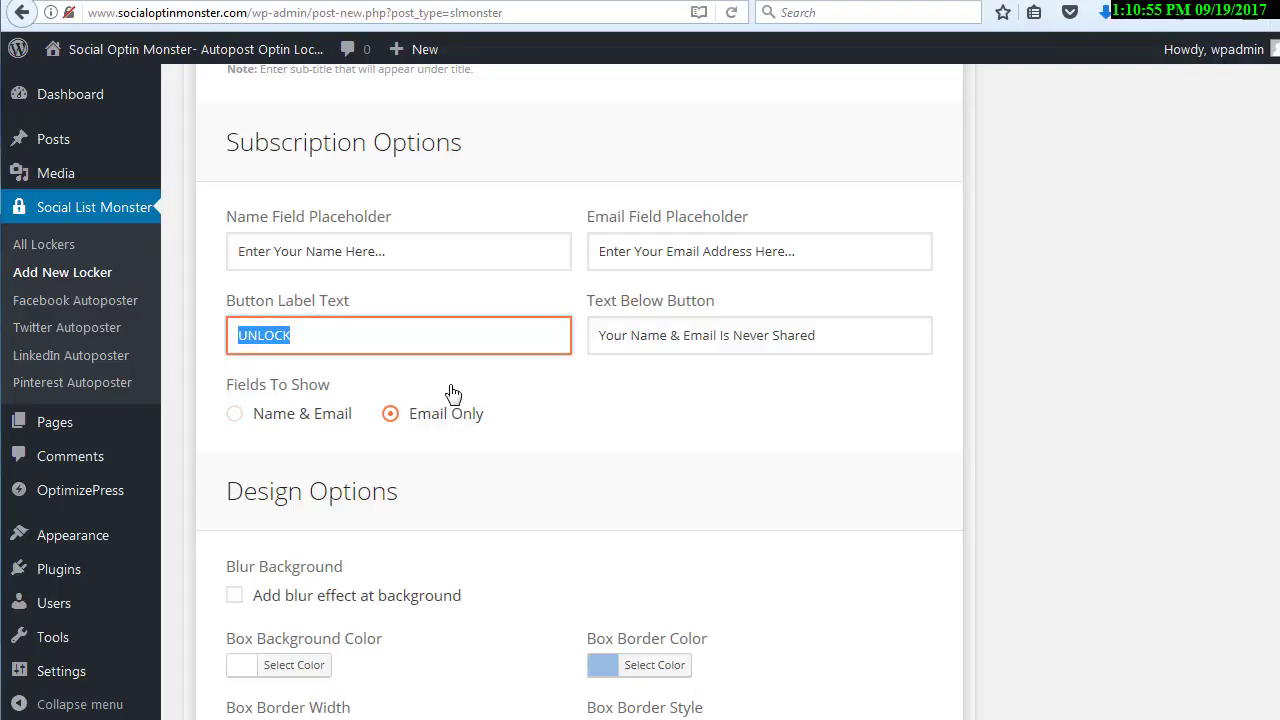
click(452, 386)
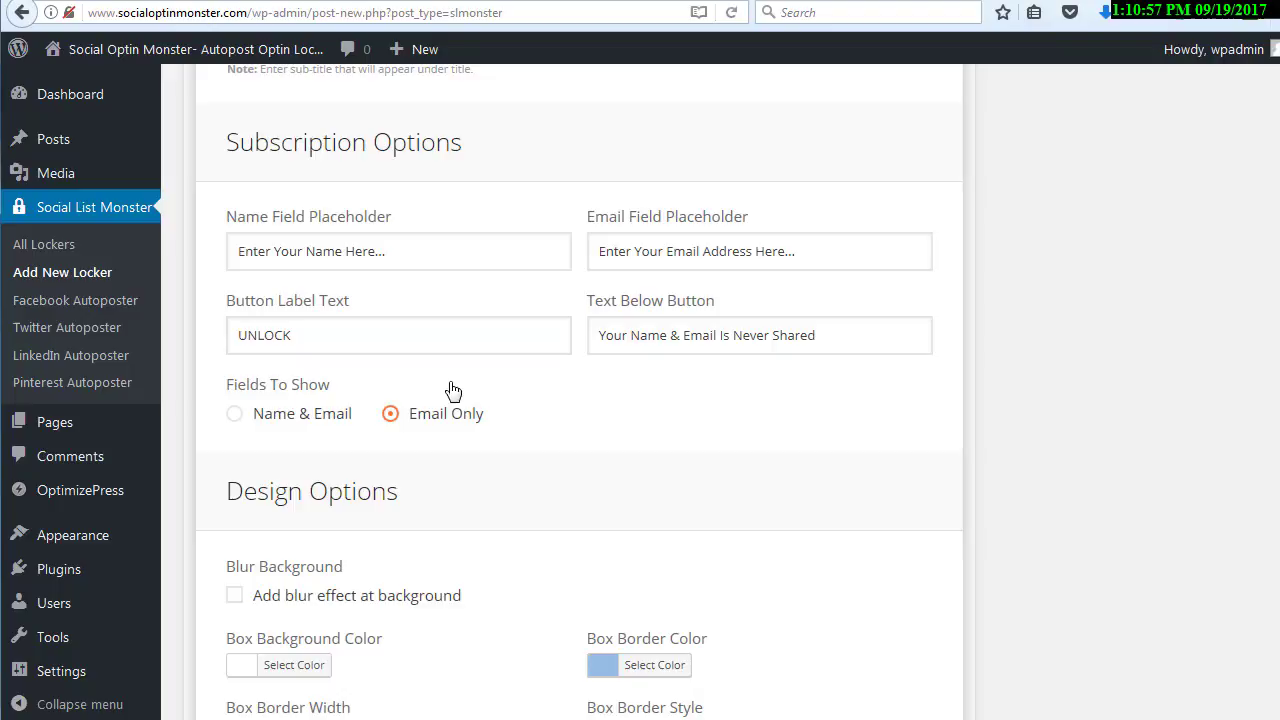
click(615, 329)
click(627, 313)
click(792, 334)
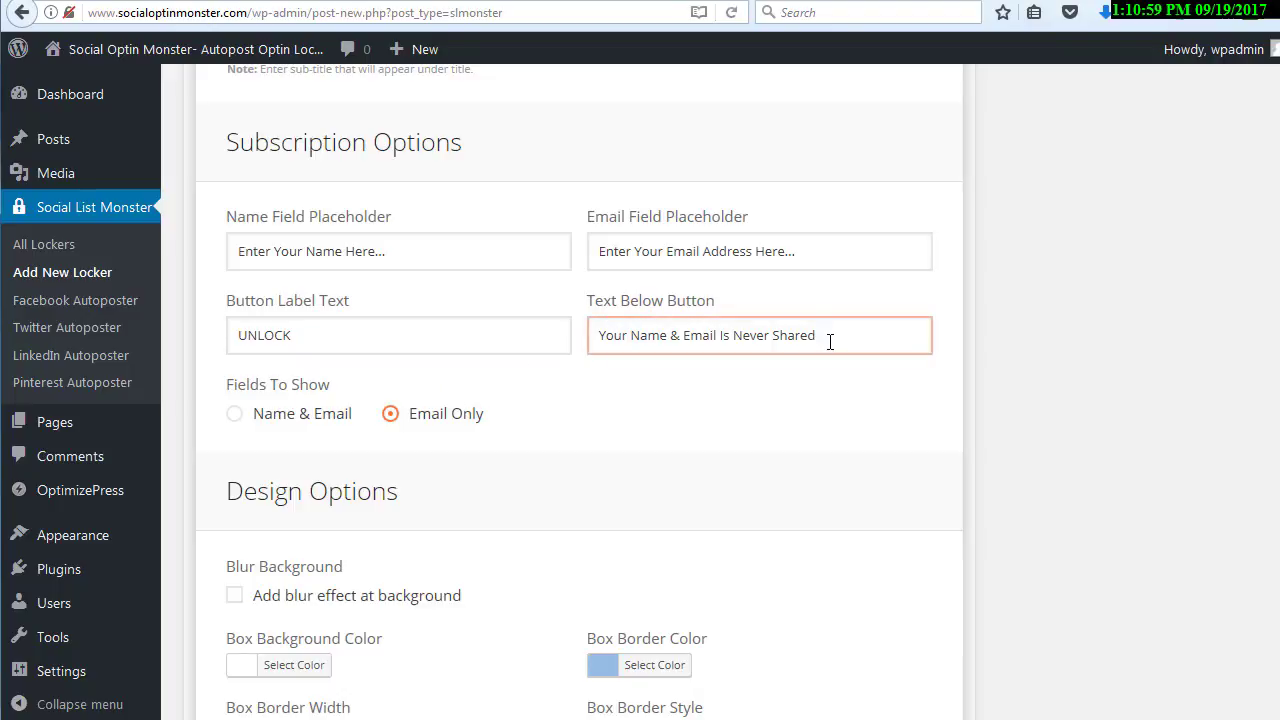
drag(830, 338, 696, 350)
click(688, 395)
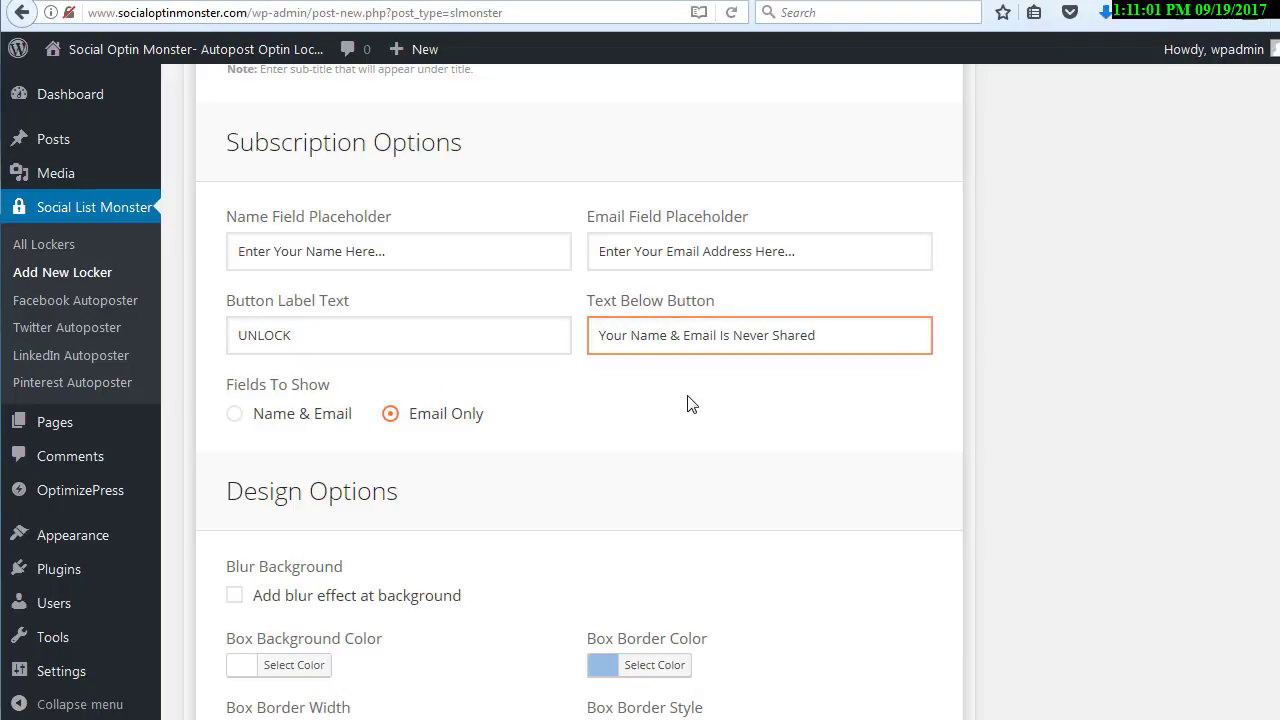
click(735, 350)
click(756, 290)
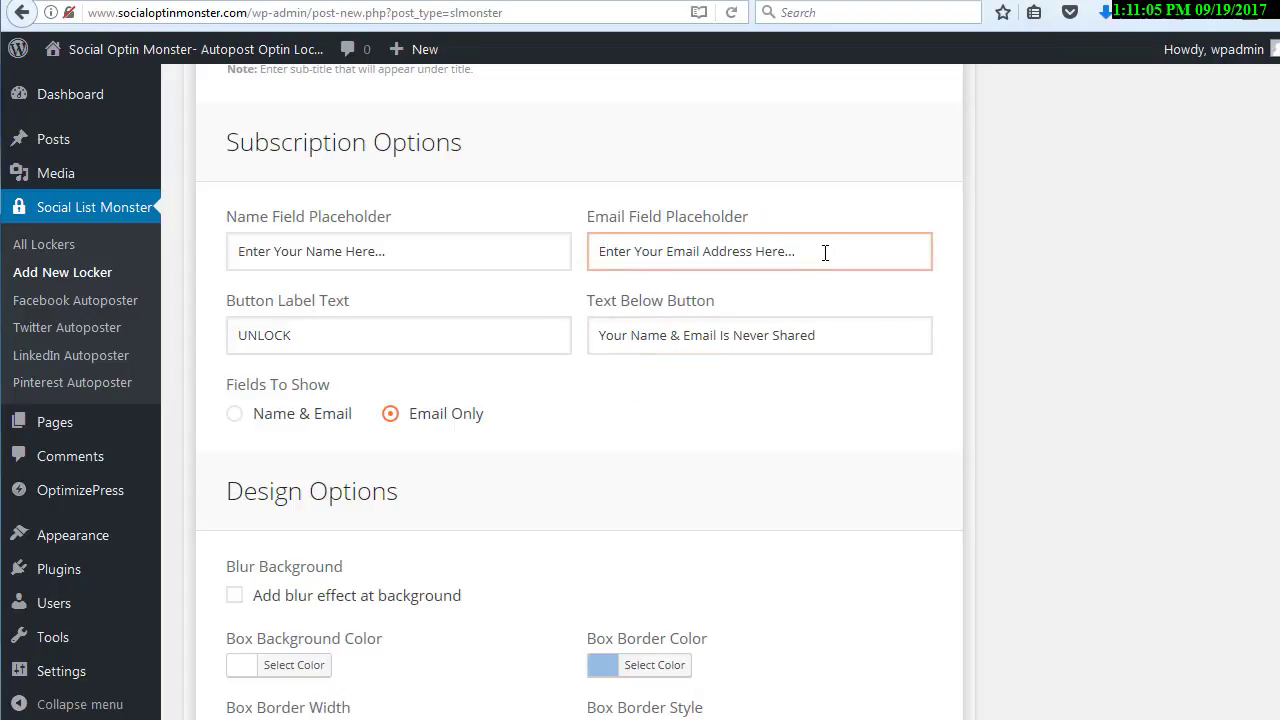
Examine the placeholder texts of the subscription form's email and name fields
drag(826, 252, 596, 252)
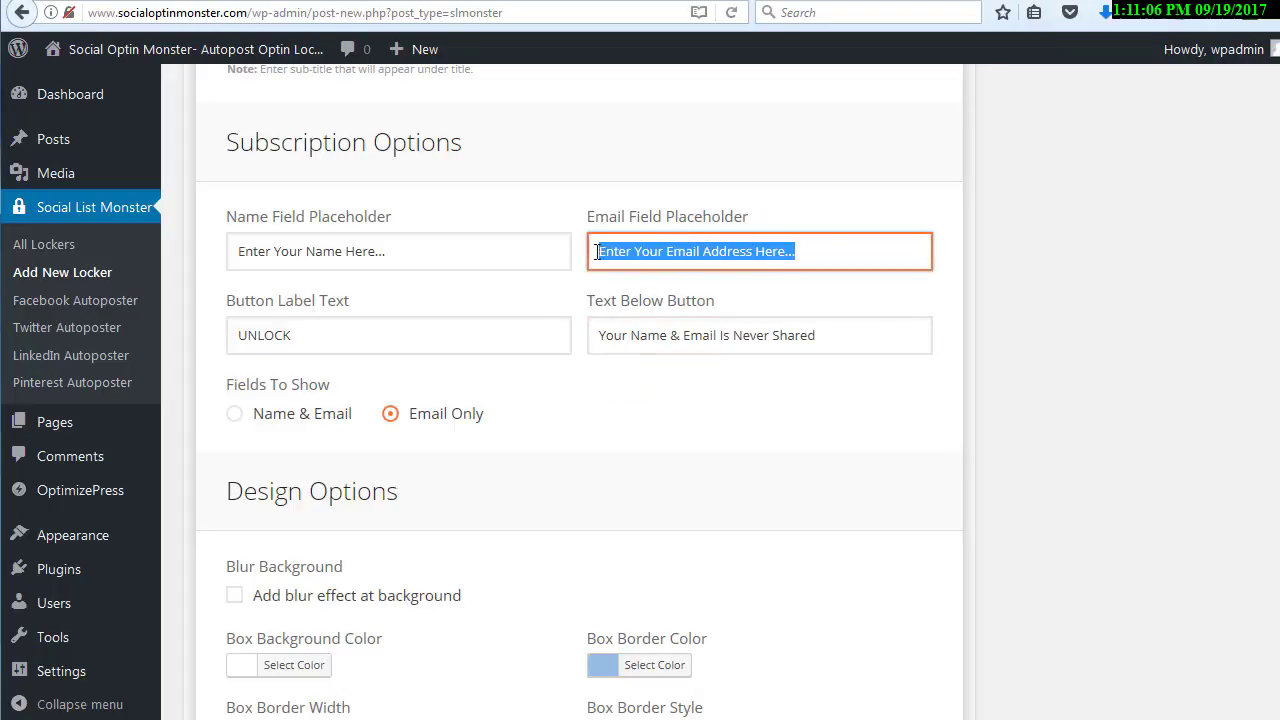
click(577, 200)
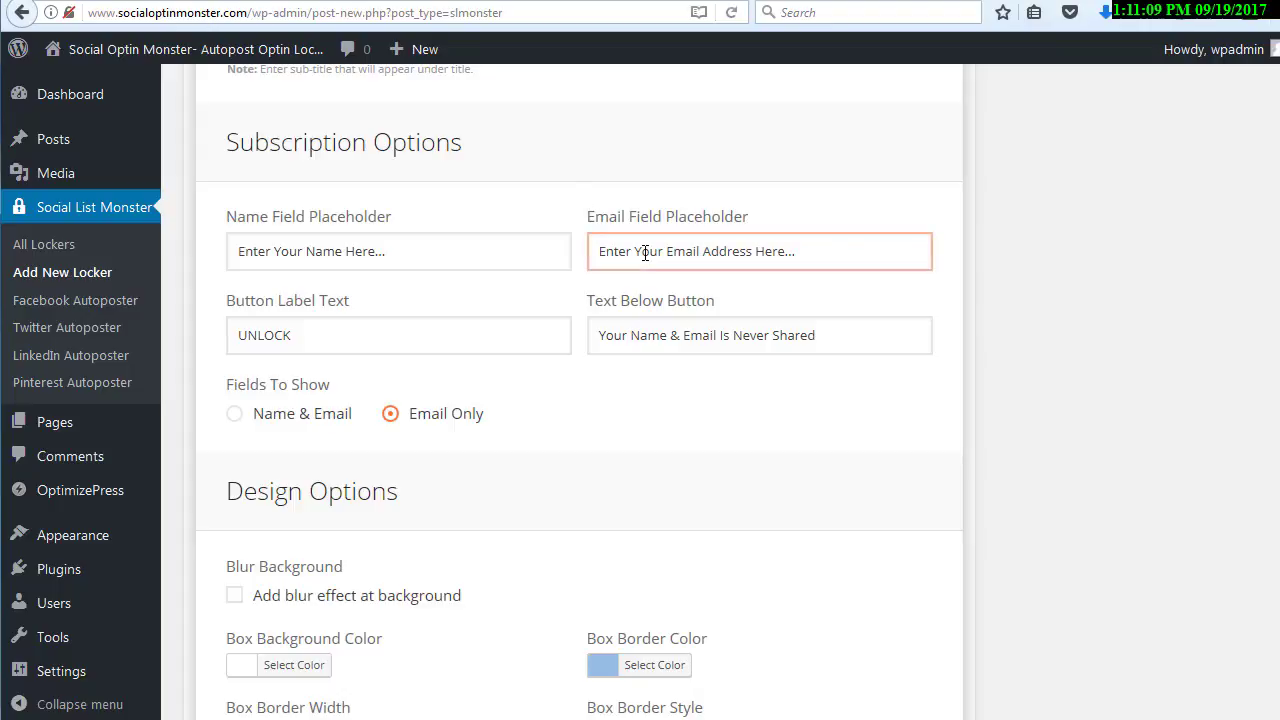
drag(414, 250, 320, 251)
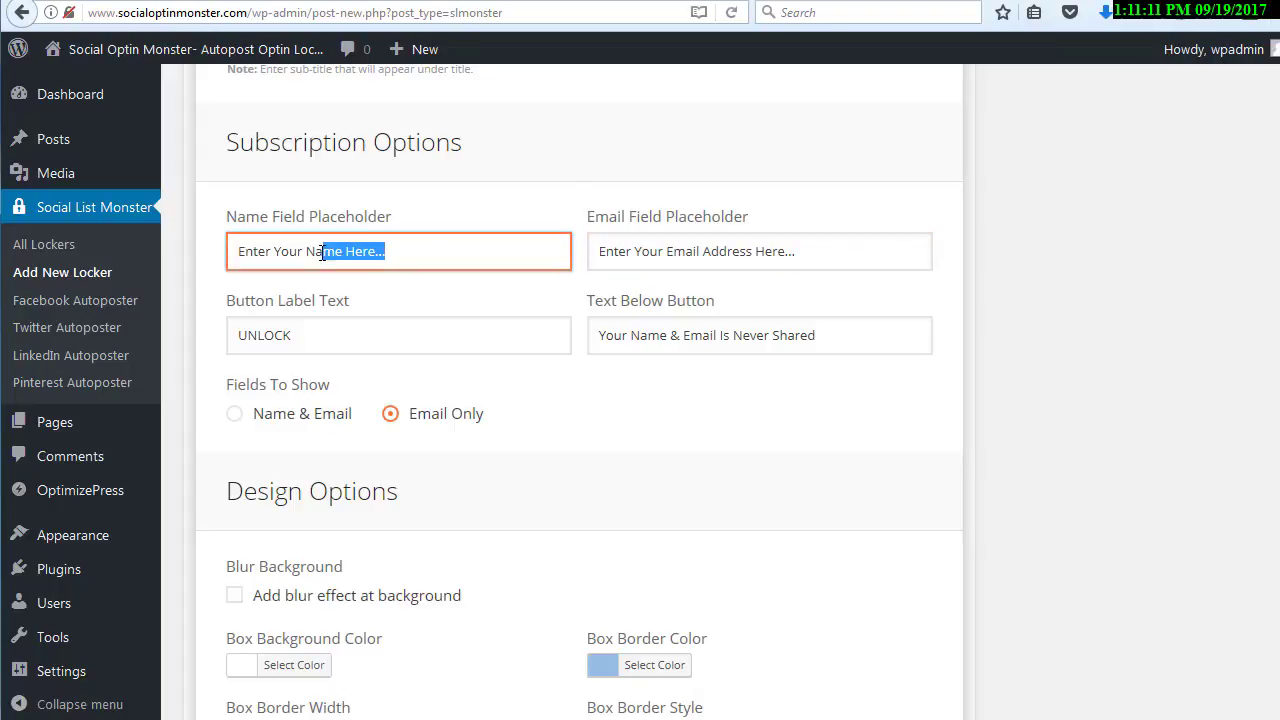
click(436, 202)
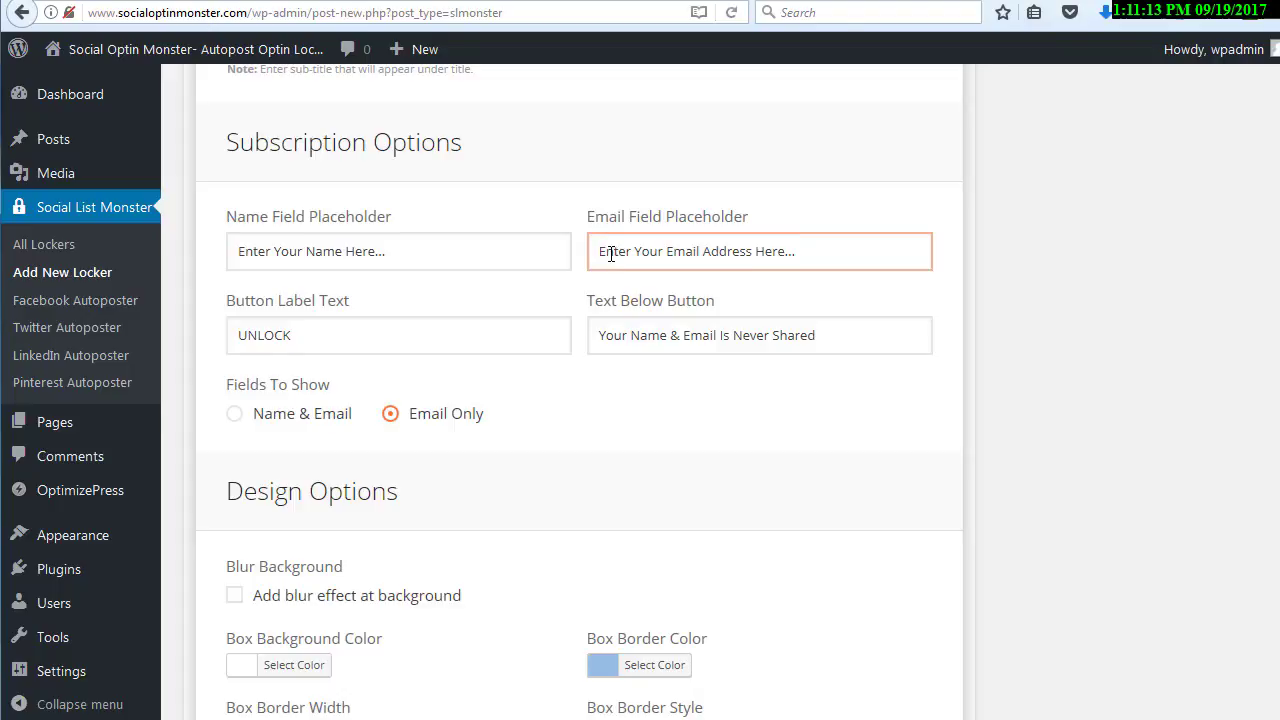
Check the box background color choices in the design options and enable the blur effect at the background
scroll(611, 254, down, 5)
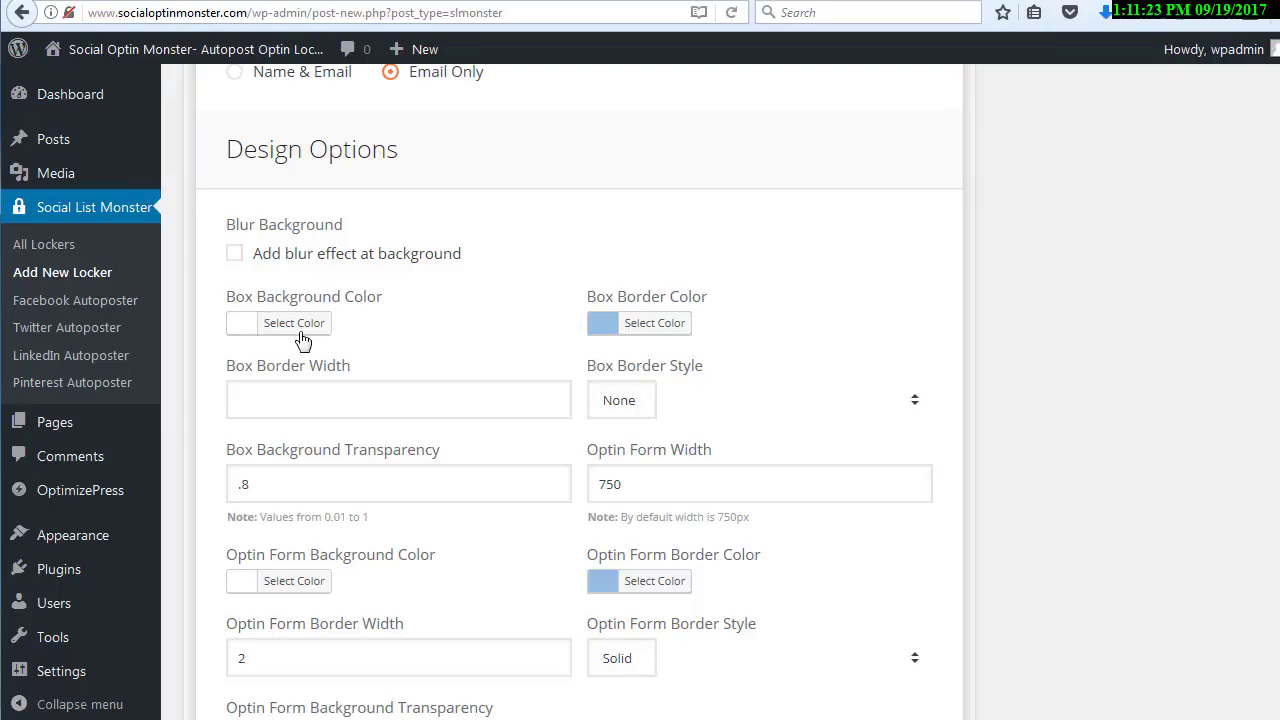
click(245, 333)
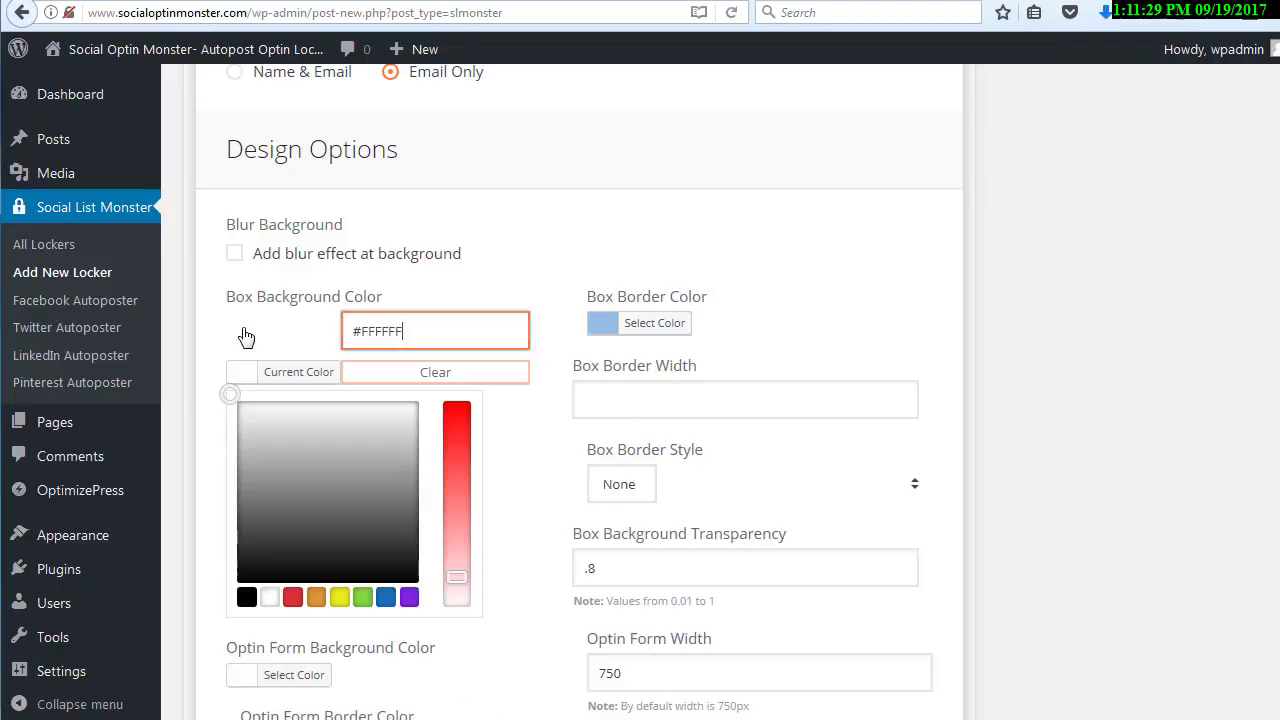
click(545, 252)
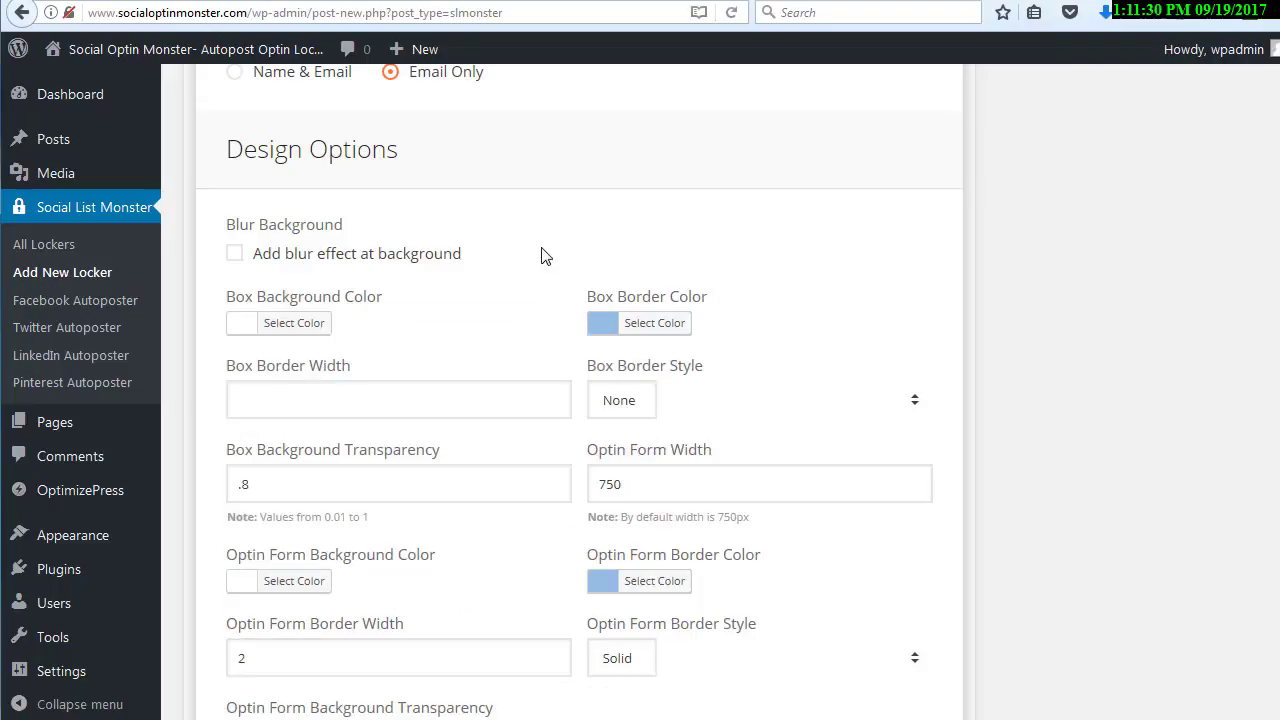
click(235, 256)
Examine the box background transparency setting and its permitted range of values
scroll(420, 263, down, 2)
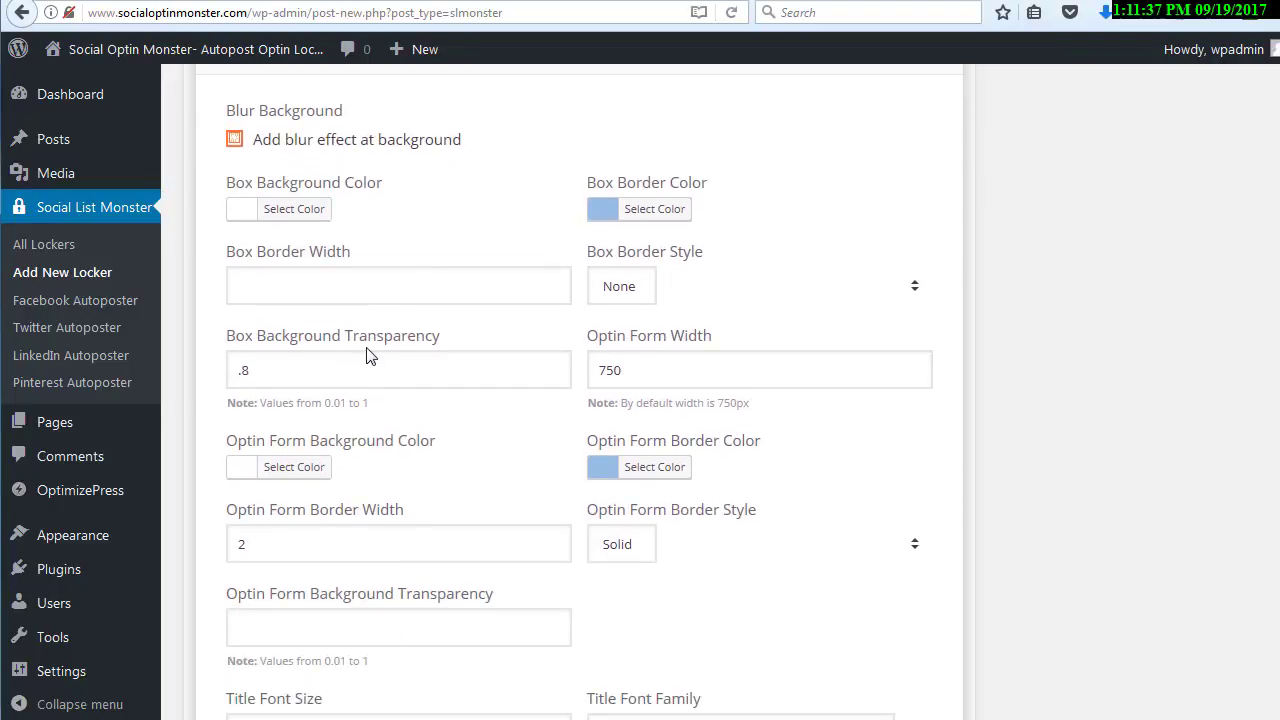
click(269, 367)
click(267, 407)
click(311, 374)
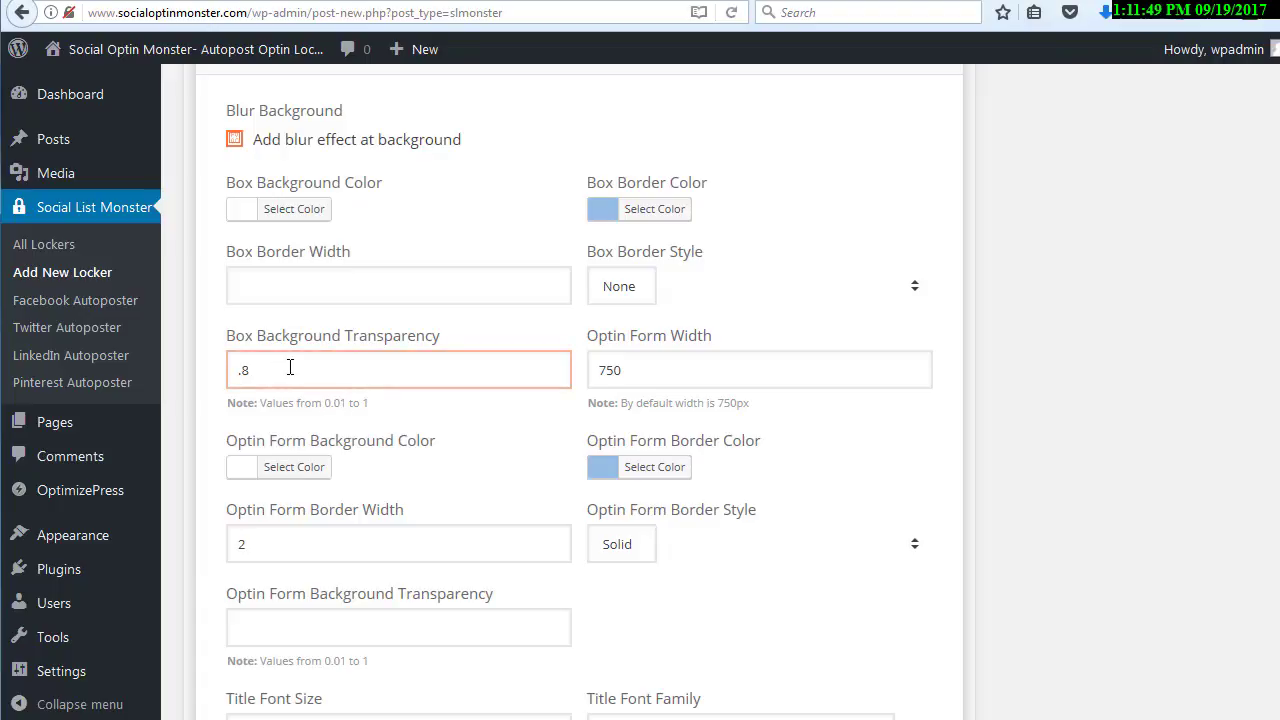
scroll(290, 367, down, 1)
scroll(332, 355, up, 1)
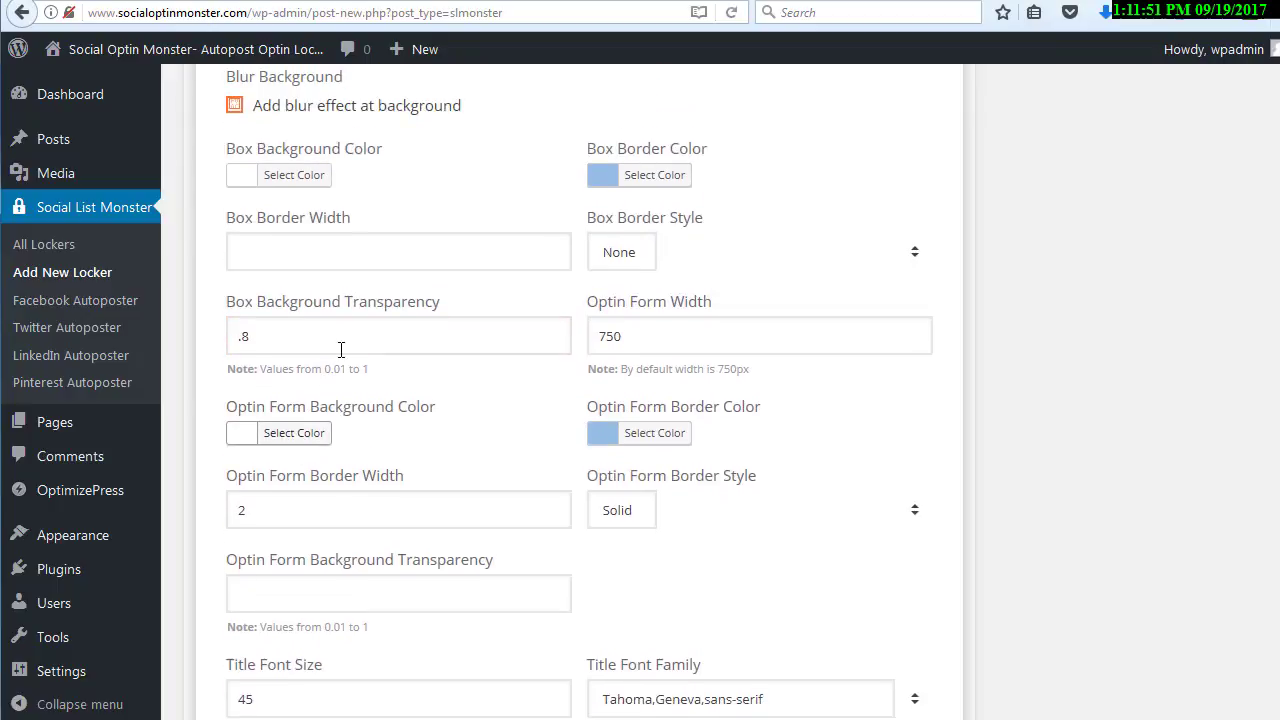
Examine the optin form's color, border width and border style settings
scroll(380, 318, down, 1)
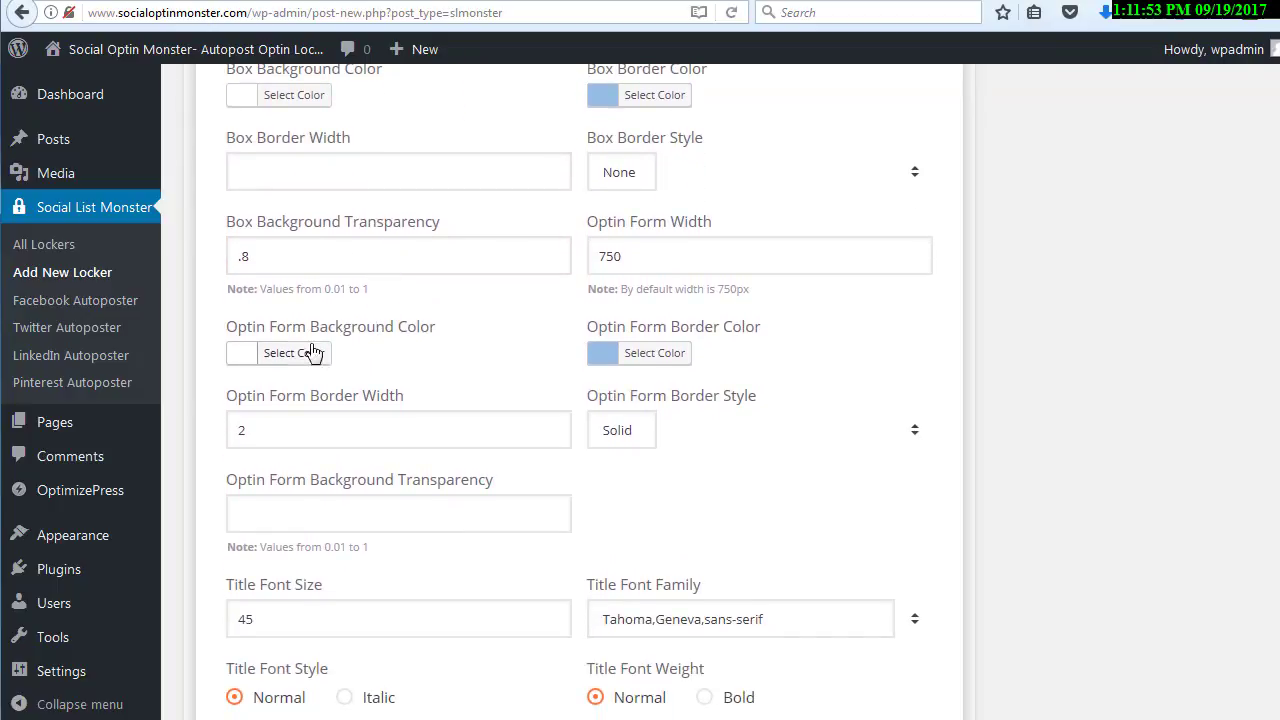
scroll(420, 345, down, 1)
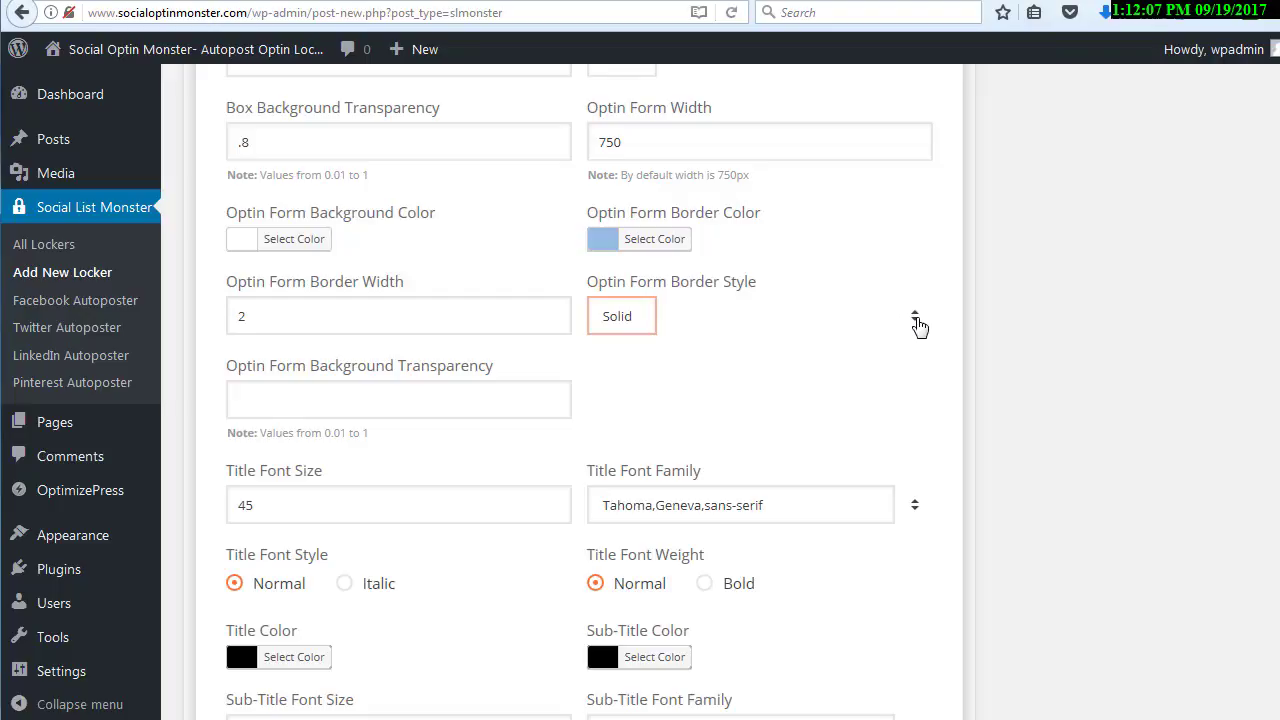
click(630, 328)
click(760, 336)
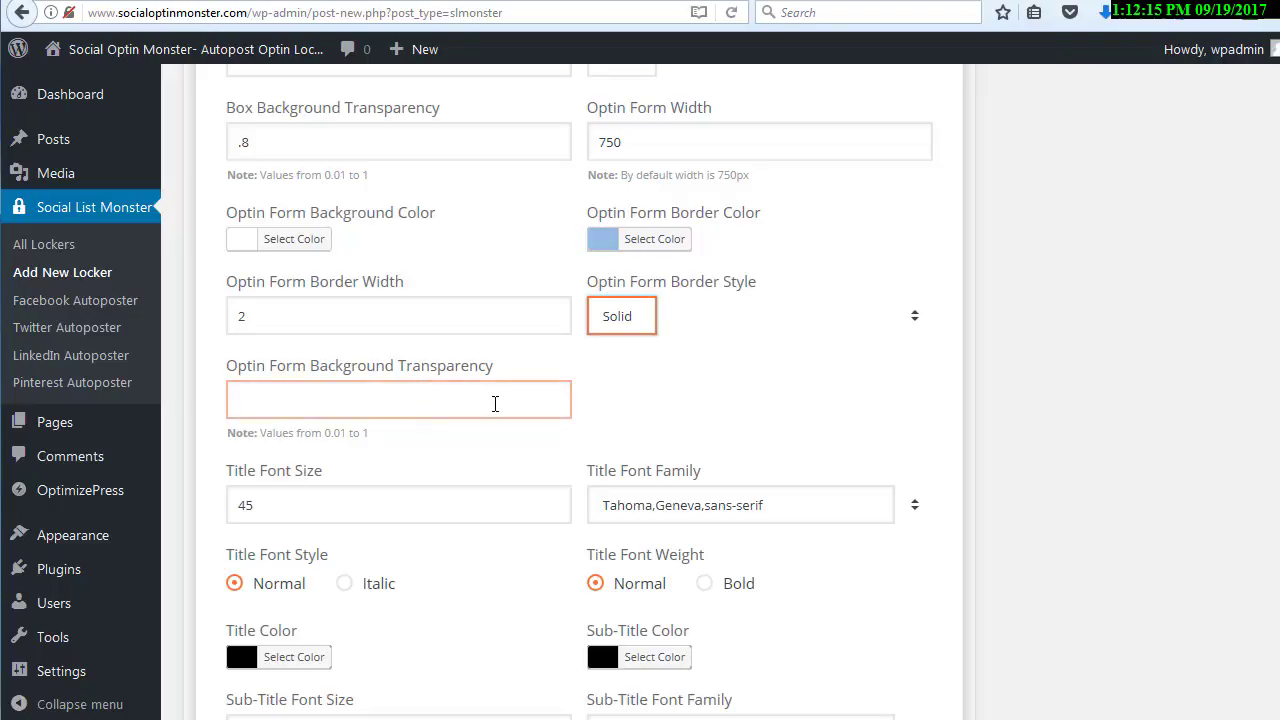
Examine the title font size and go back to the locker's title text it applies to
scroll(580, 388, down, 3)
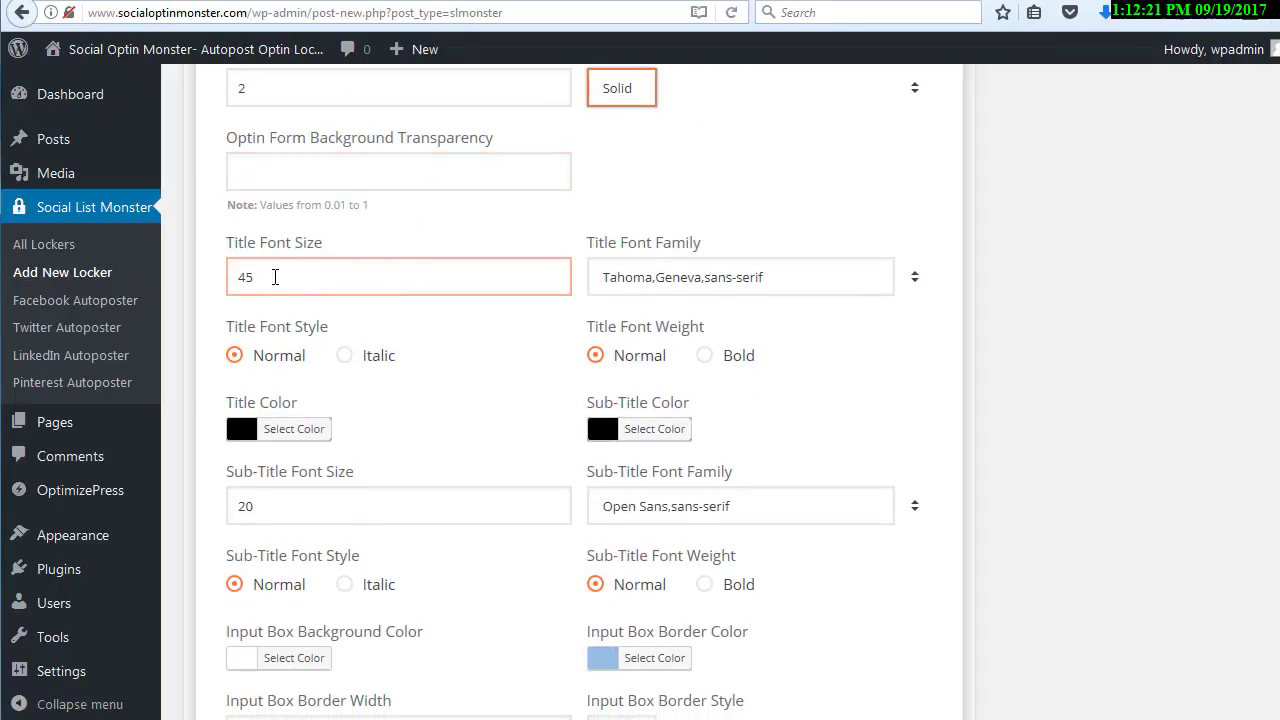
scroll(275, 277, up, 6)
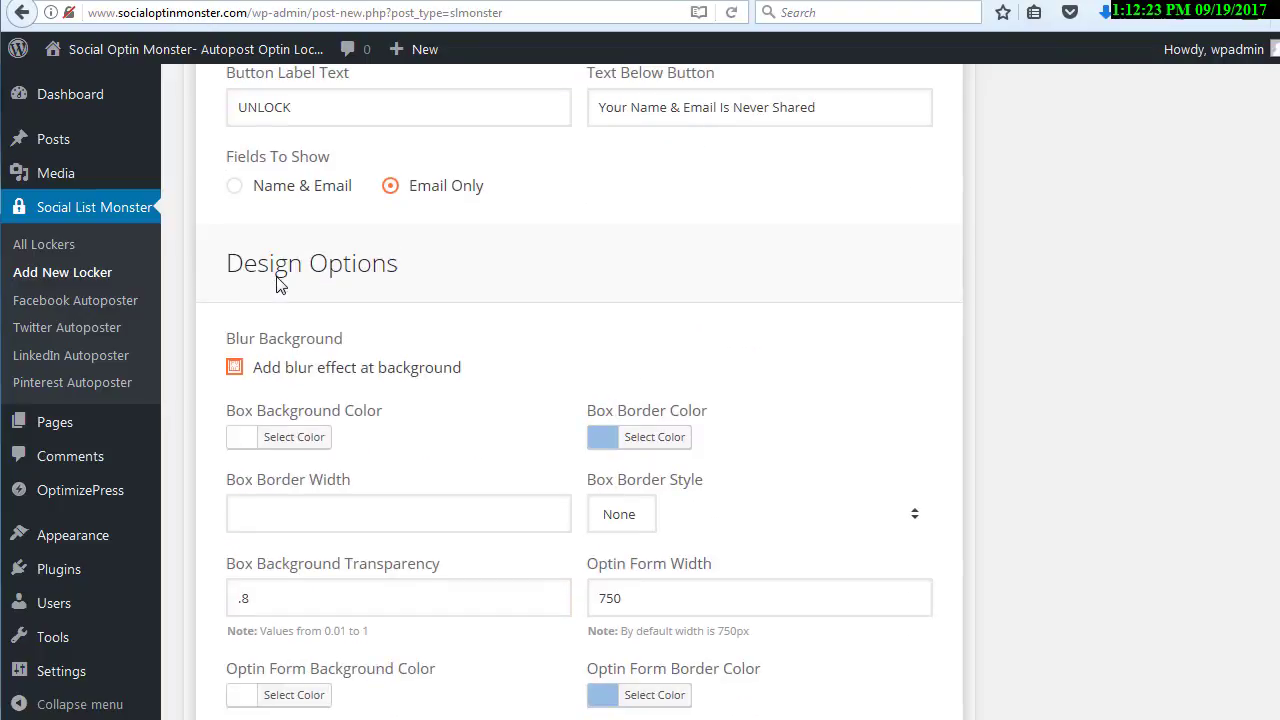
scroll(280, 295, down, 2)
scroll(282, 296, up, 5)
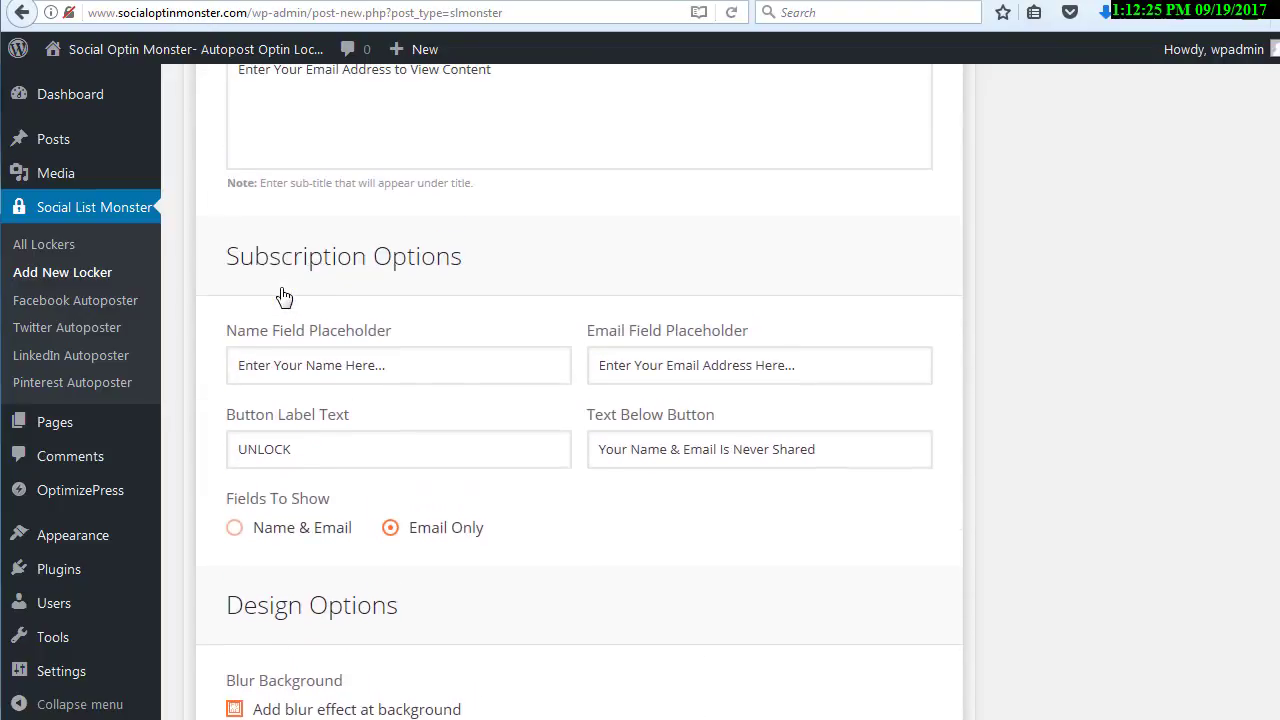
scroll(283, 296, up, 2)
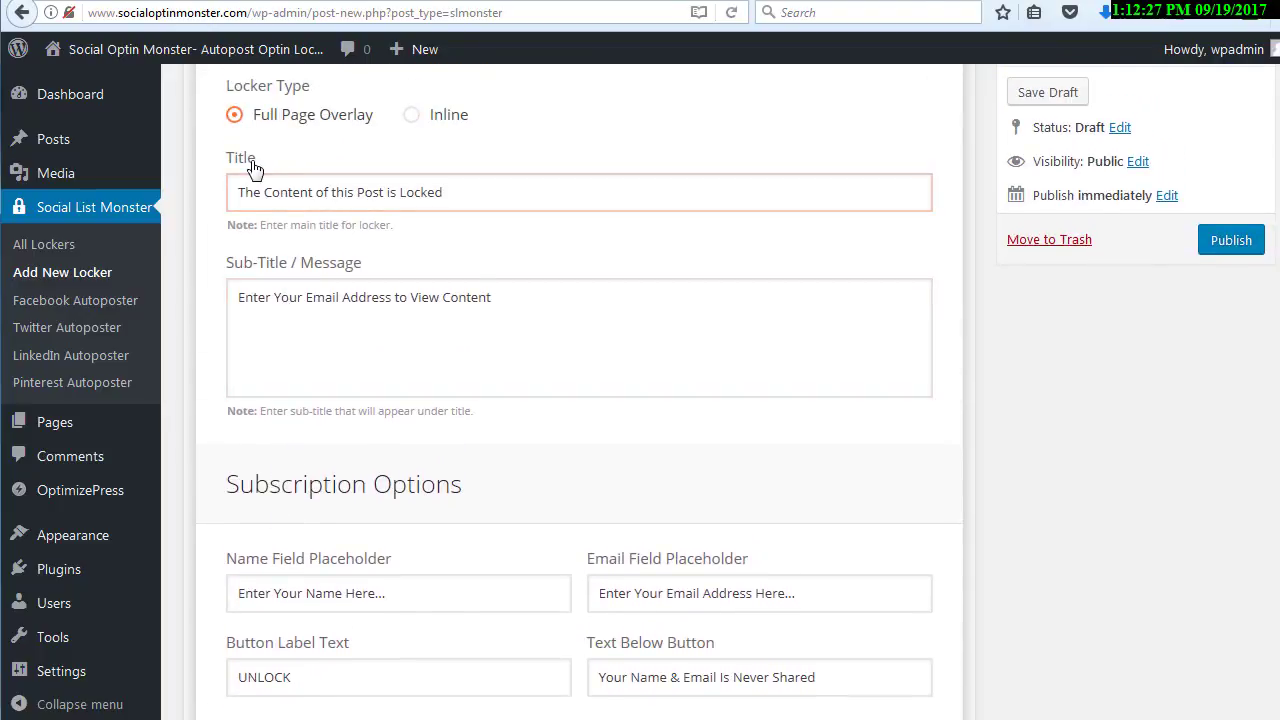
click(318, 192)
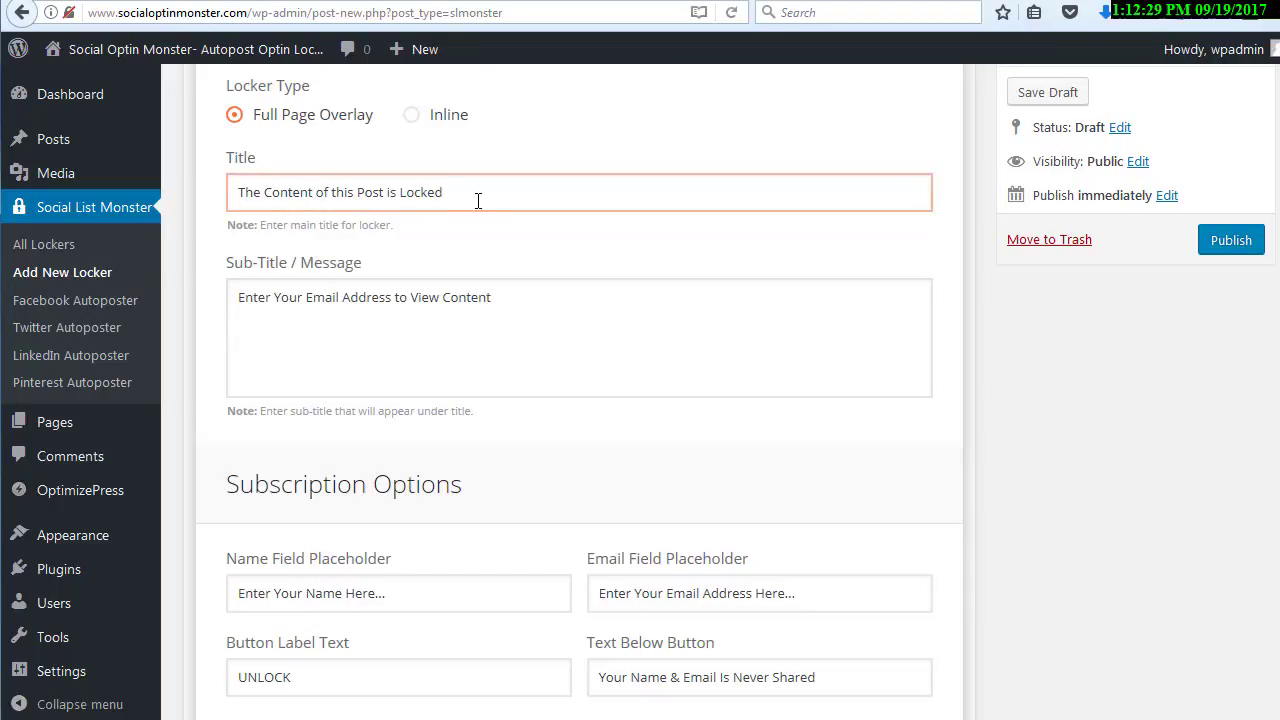
Examine the font family choices for the title and the sub-title's font size
scroll(355, 288, down, 15)
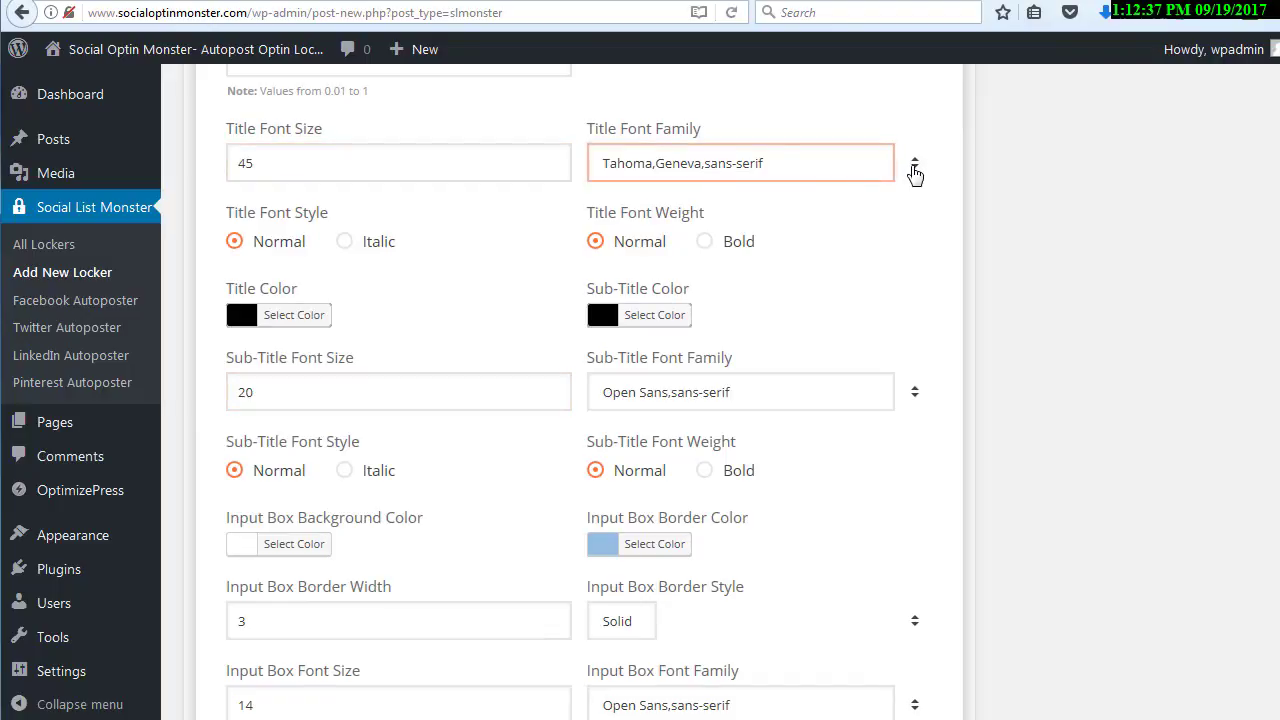
click(908, 167)
click(845, 177)
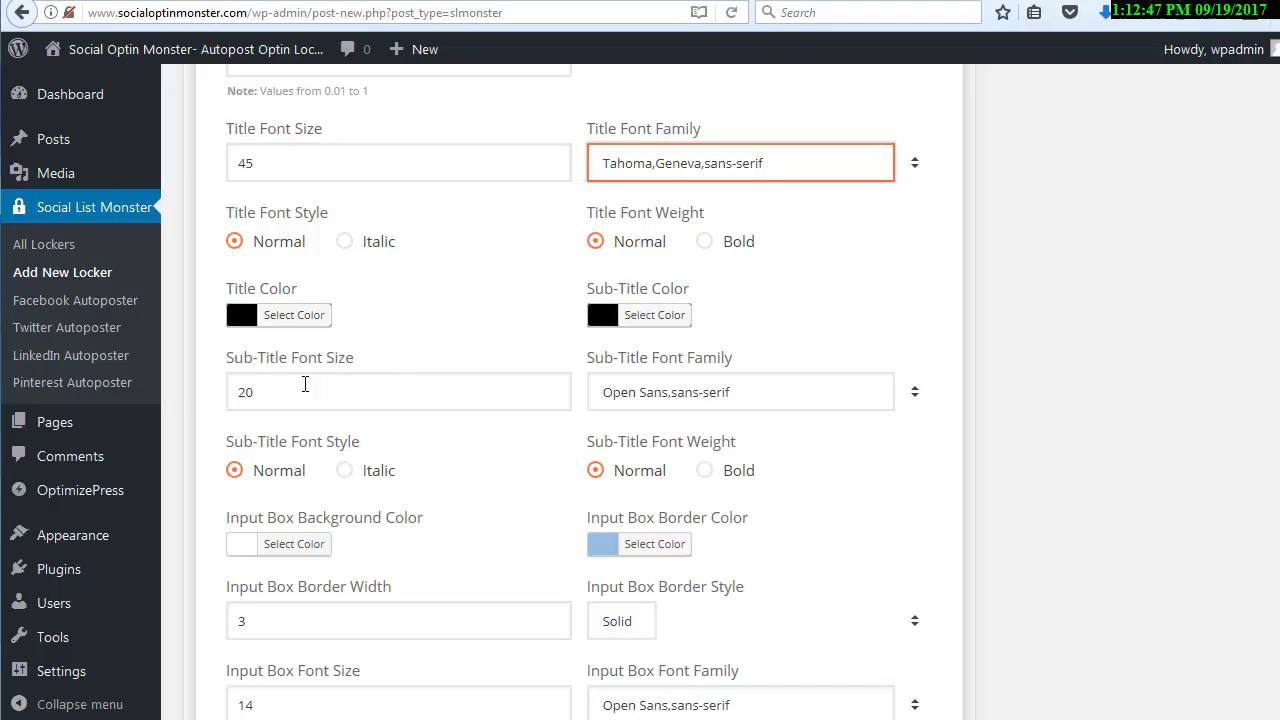
click(305, 386)
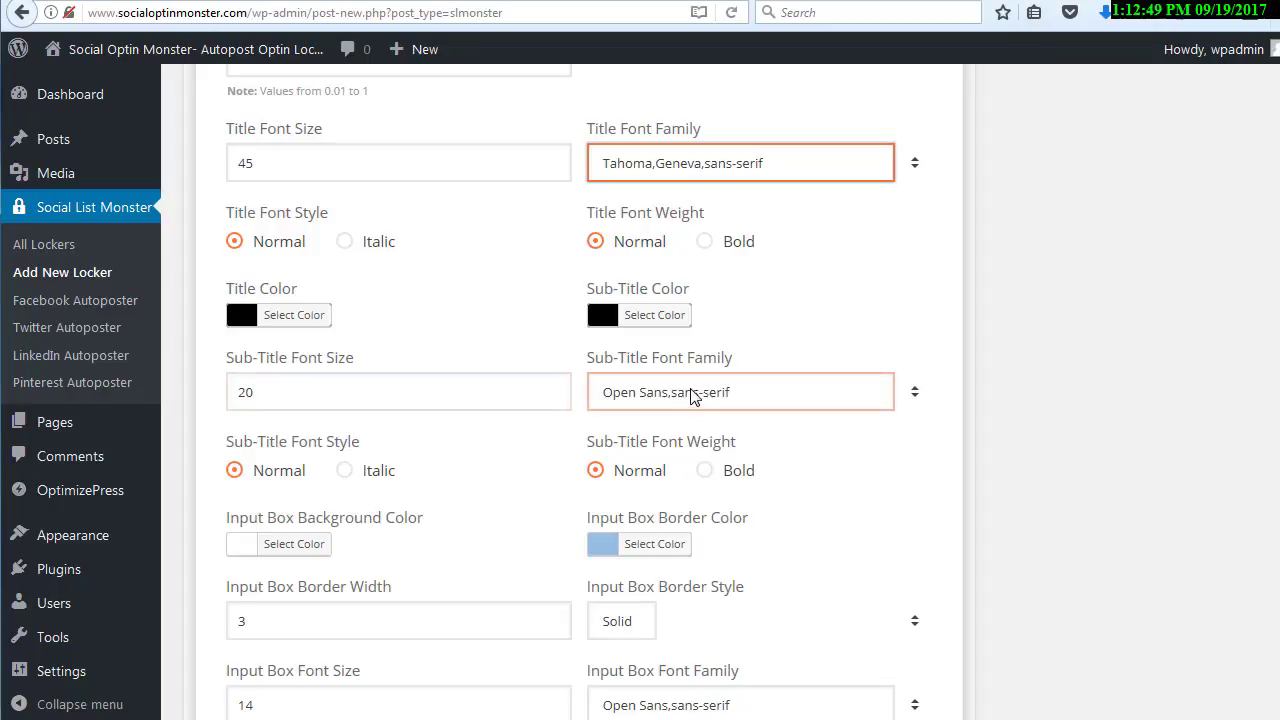
Examine the input box's border width, border style choices and font size
scroll(531, 378, down, 2)
scroll(531, 380, down, 3)
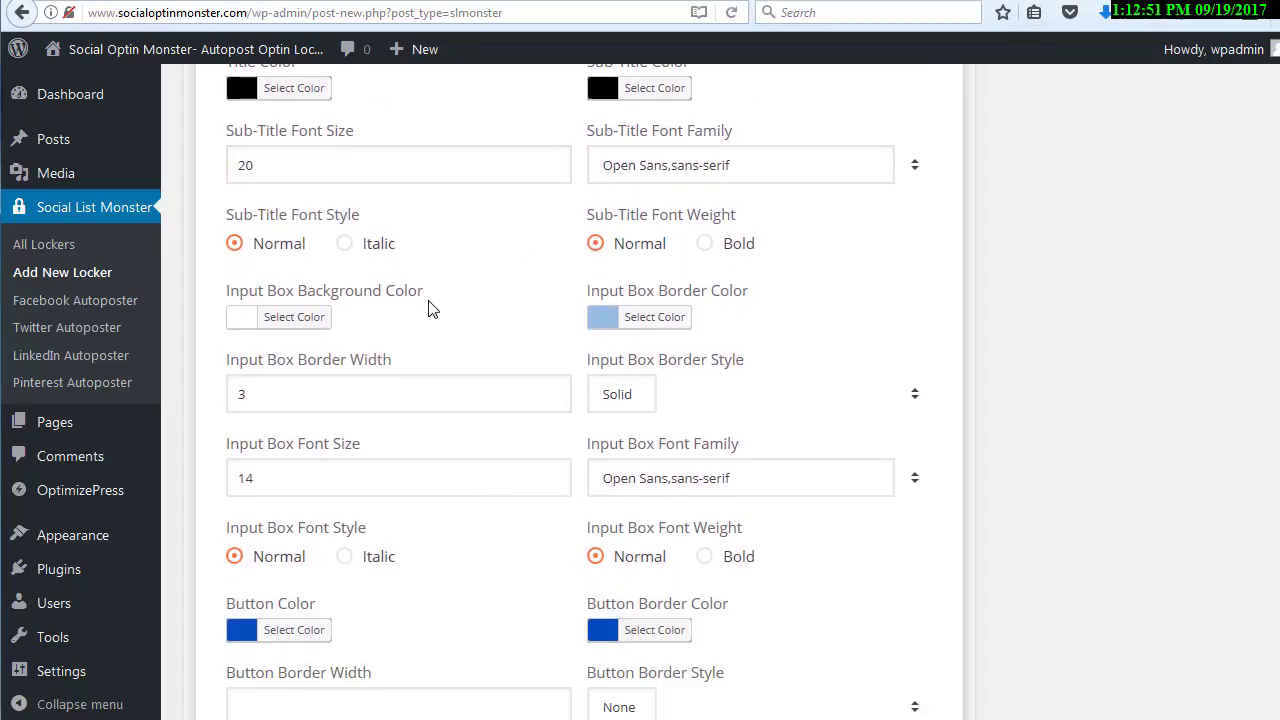
scroll(520, 247, down, 2)
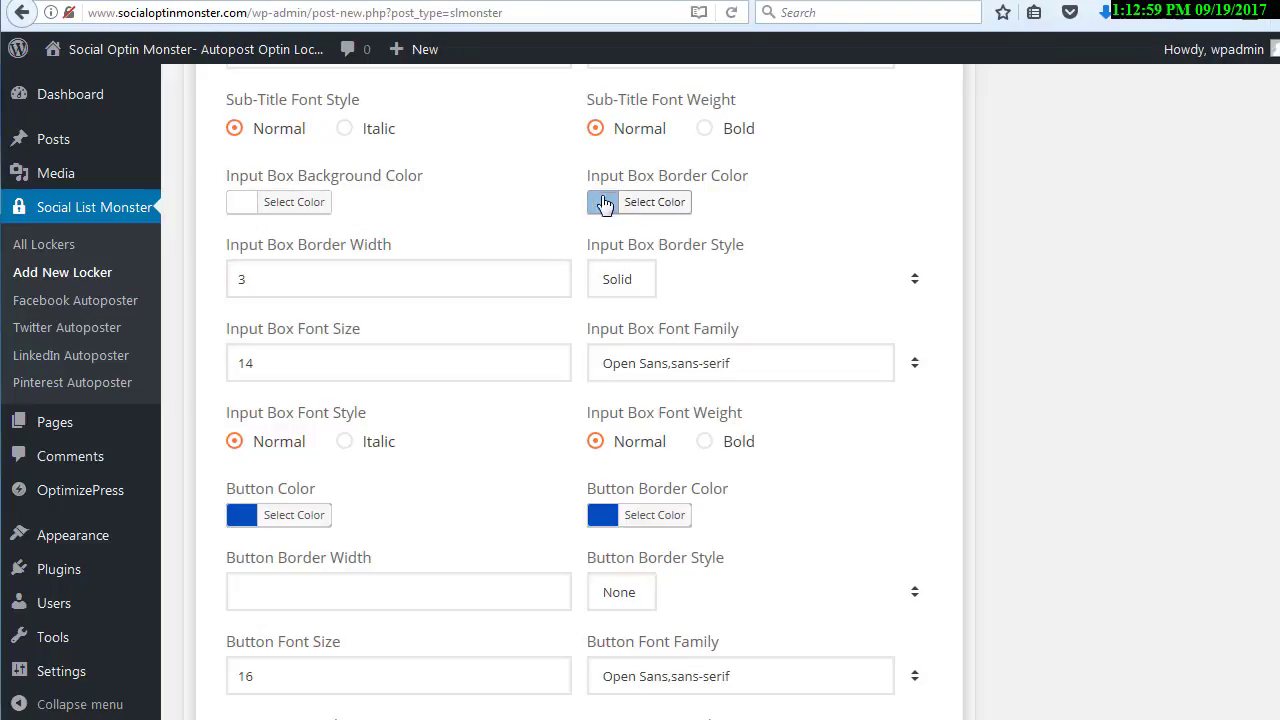
click(361, 273)
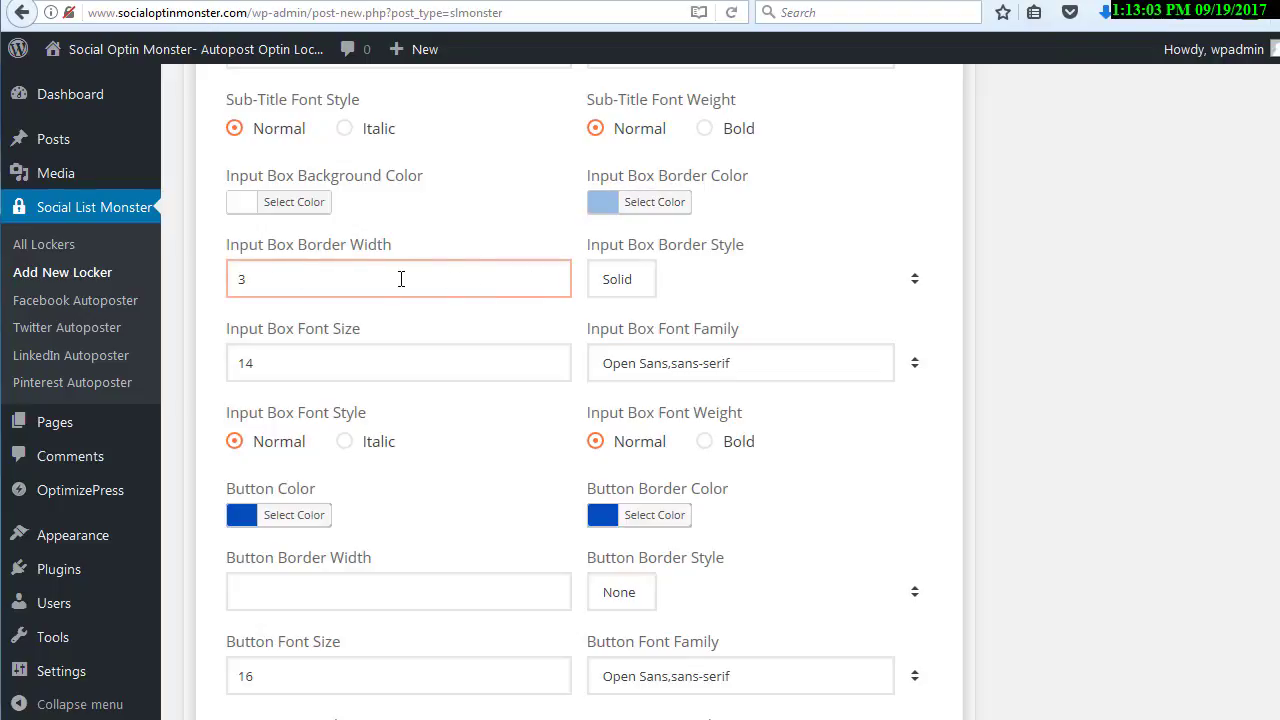
click(597, 284)
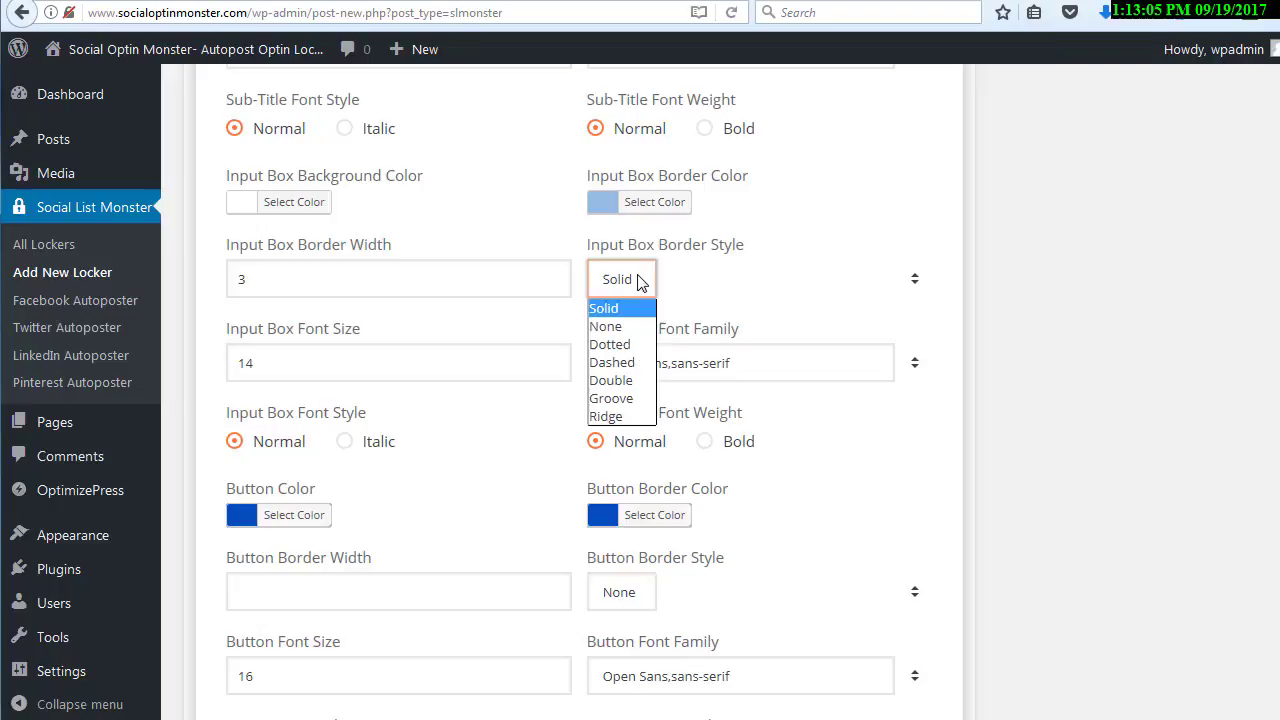
click(566, 240)
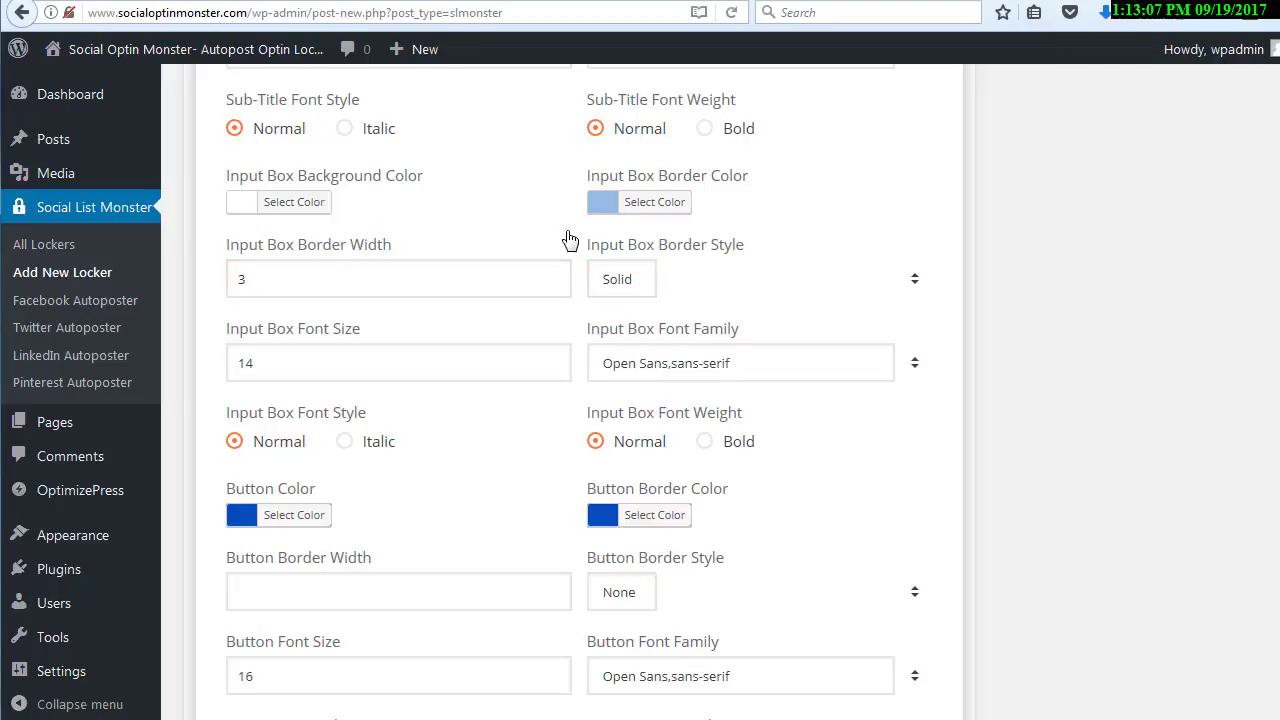
click(332, 363)
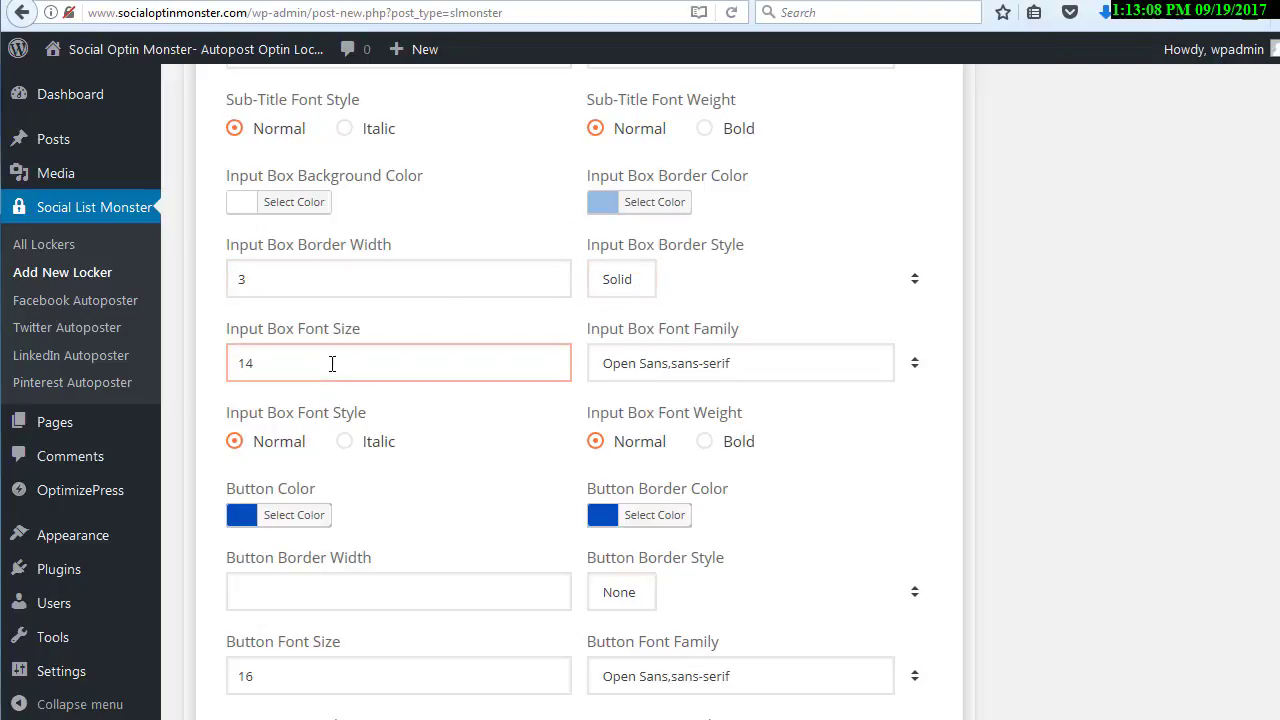
Examine the input box's font family and the button's border color and border width settings
click(633, 368)
click(543, 366)
scroll(543, 366, down, 2)
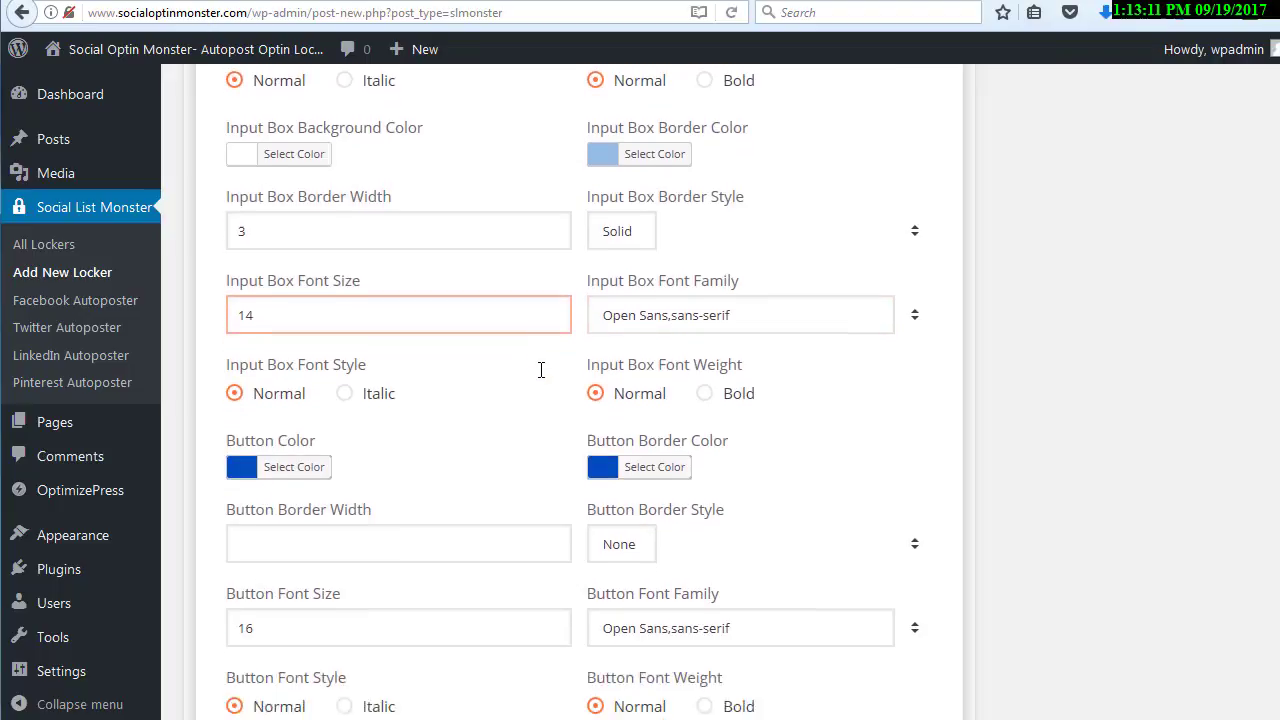
scroll(551, 361, down, 2)
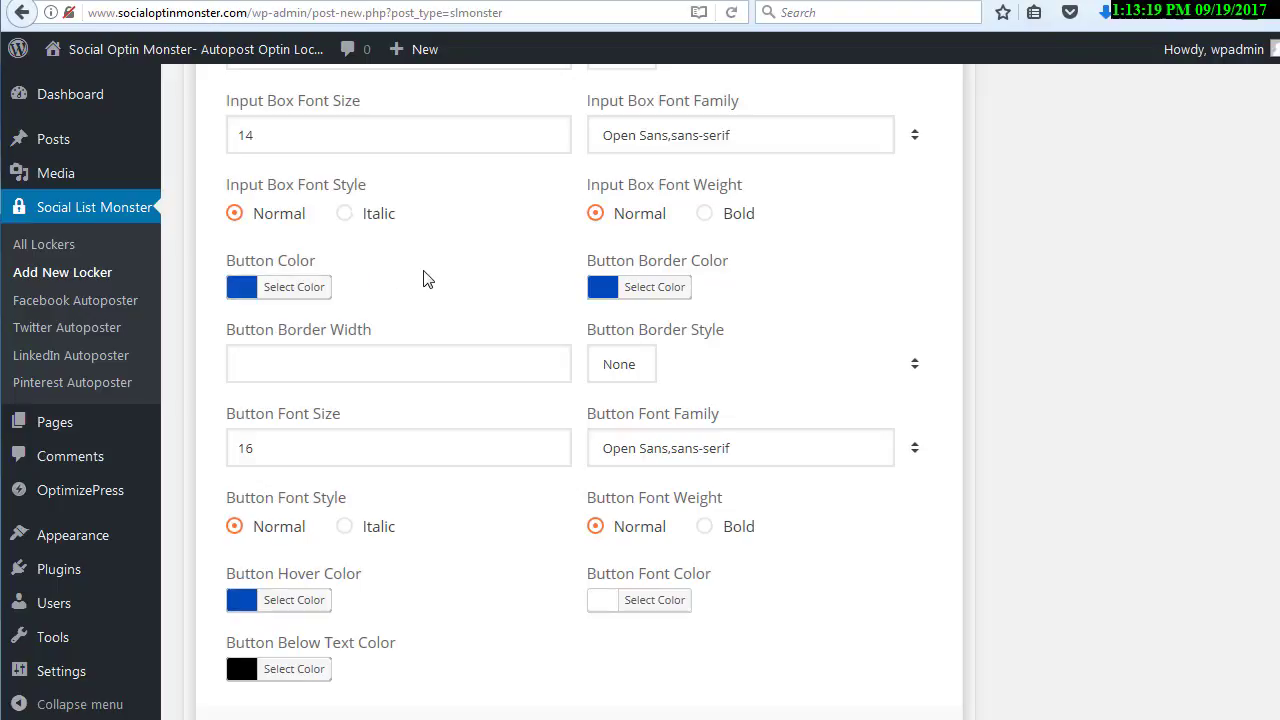
scroll(430, 278, down, 2)
click(609, 176)
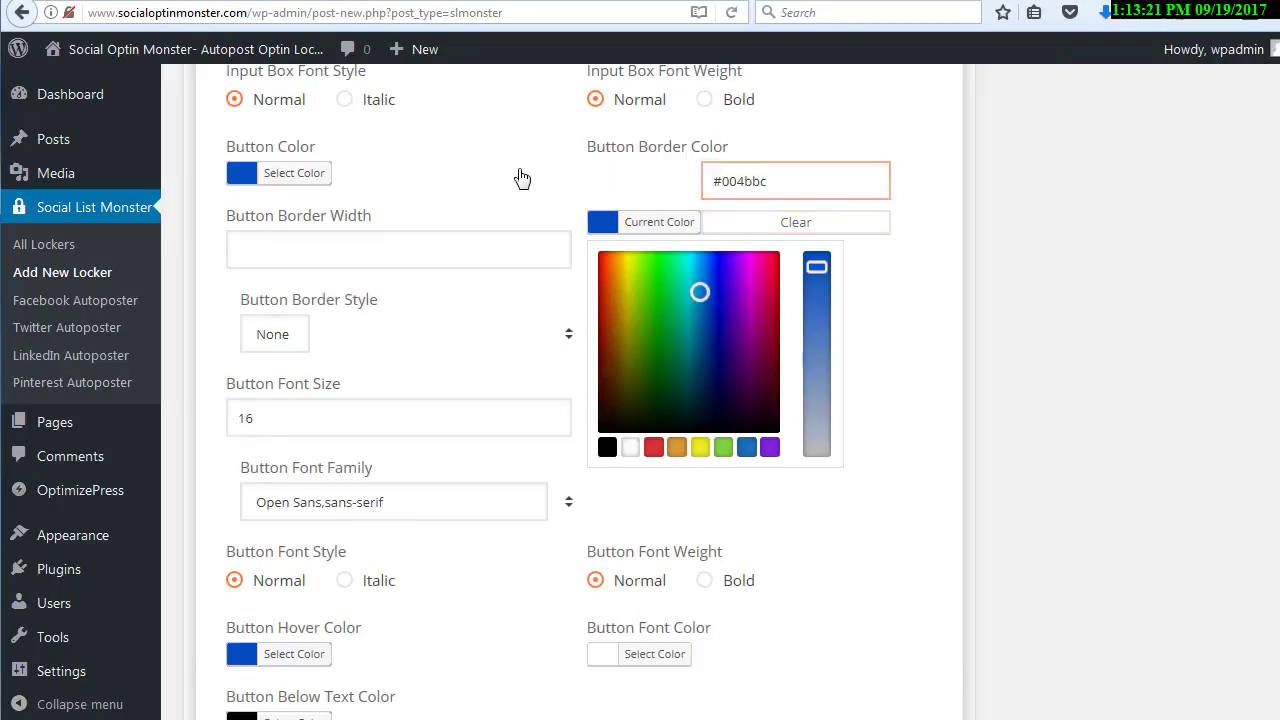
click(517, 177)
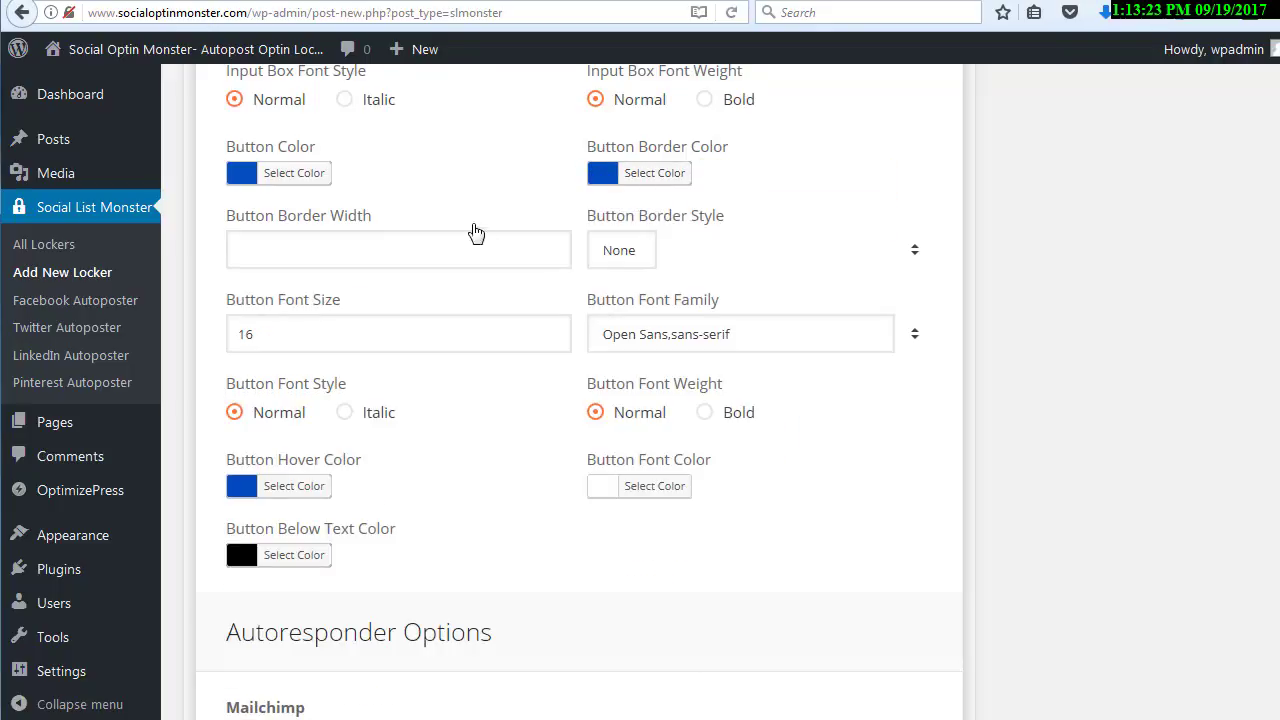
click(452, 240)
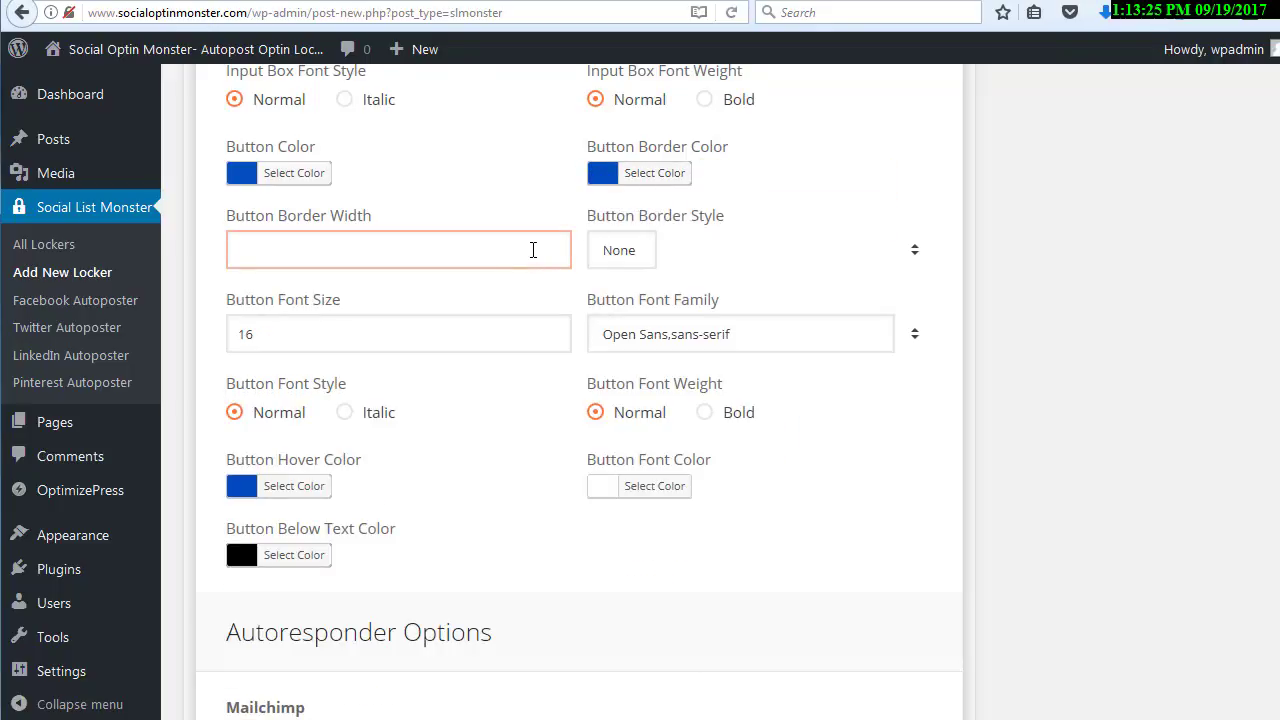
Examine the button's font, hover color and below-text color settings, and return to the locker's general options
scroll(529, 250, down, 2)
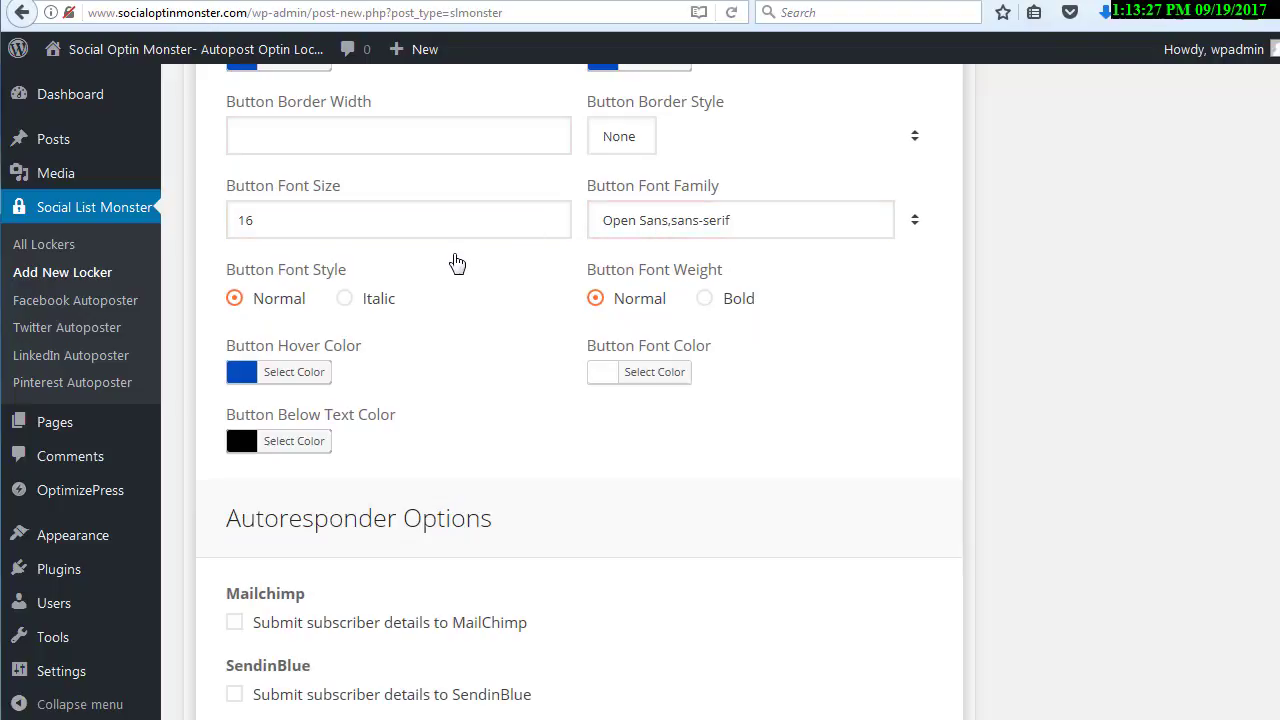
scroll(455, 263, down, 2)
scroll(455, 263, down, 8)
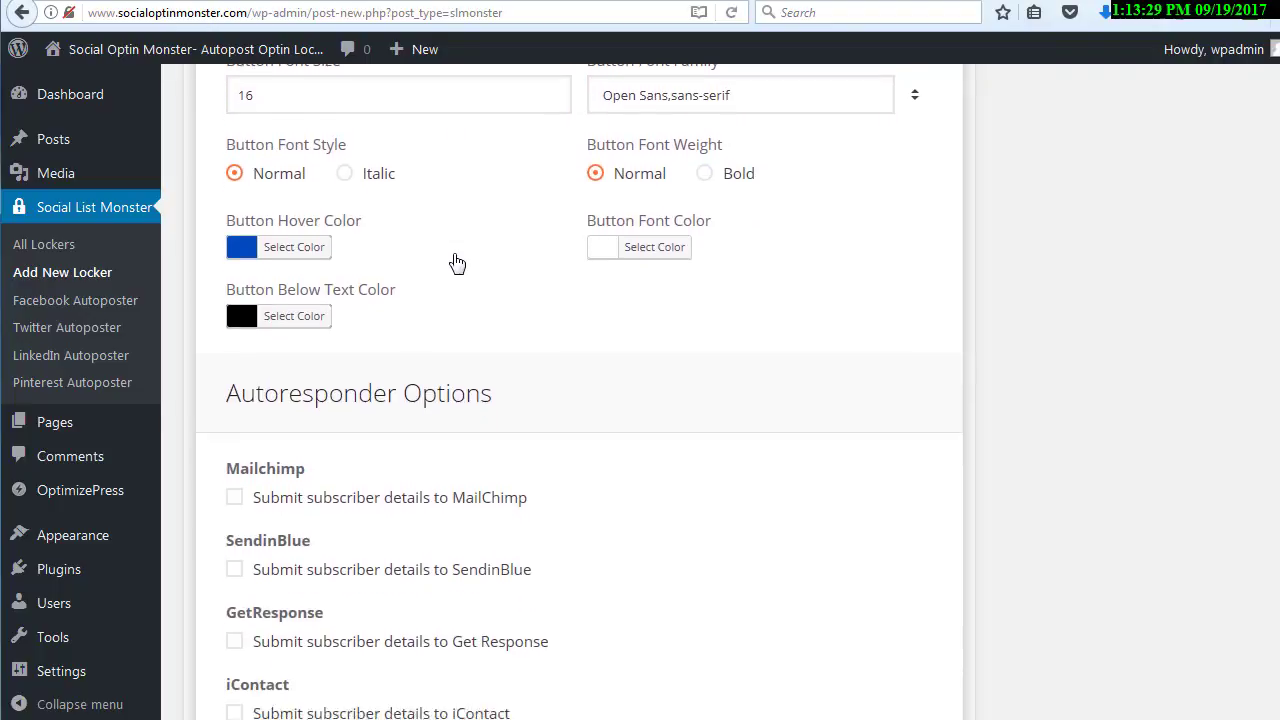
scroll(455, 263, up, 20)
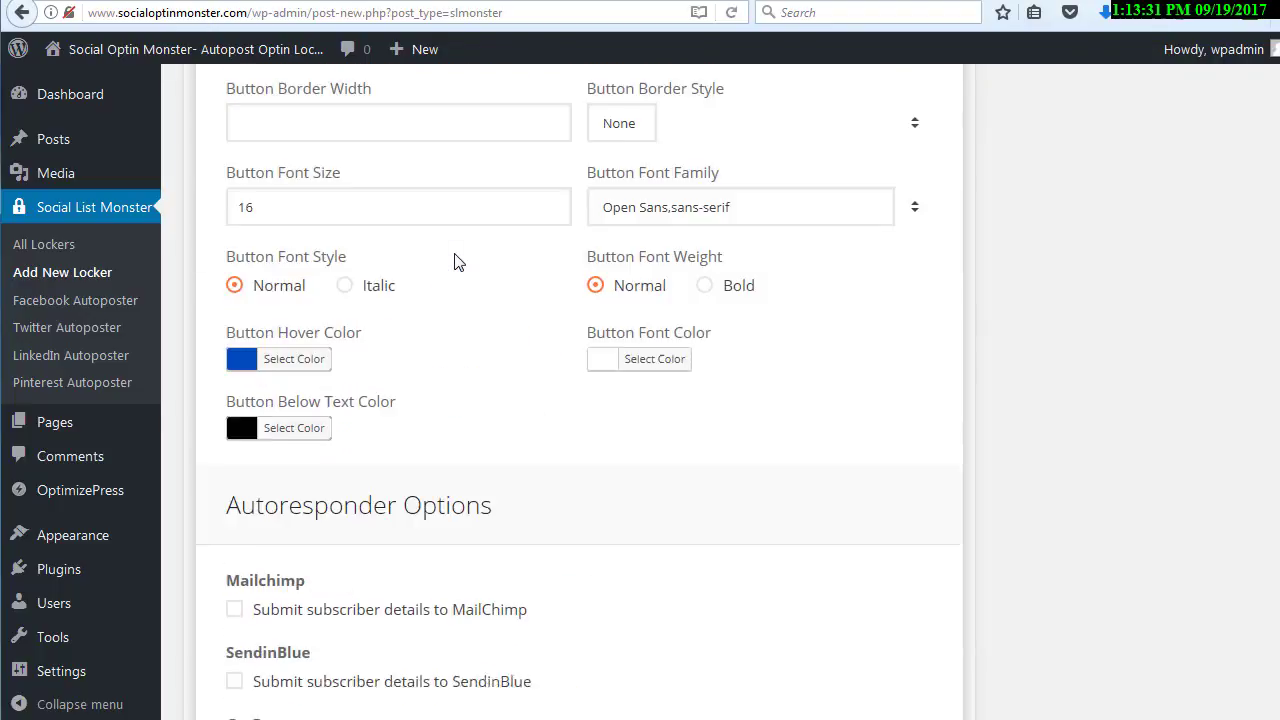
scroll(455, 263, up, 11)
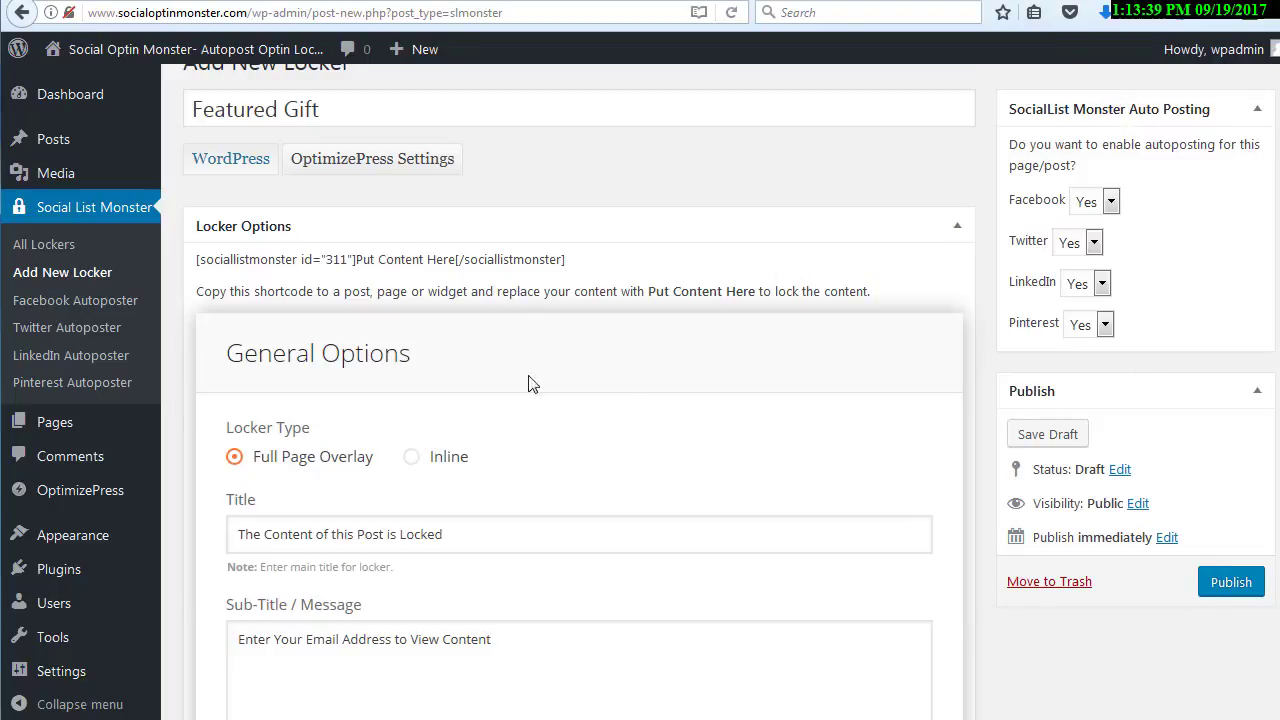
Enable submitting subscriber details to GetResponse in the autoresponder options and go to its API key field
scroll(537, 262, down, 15)
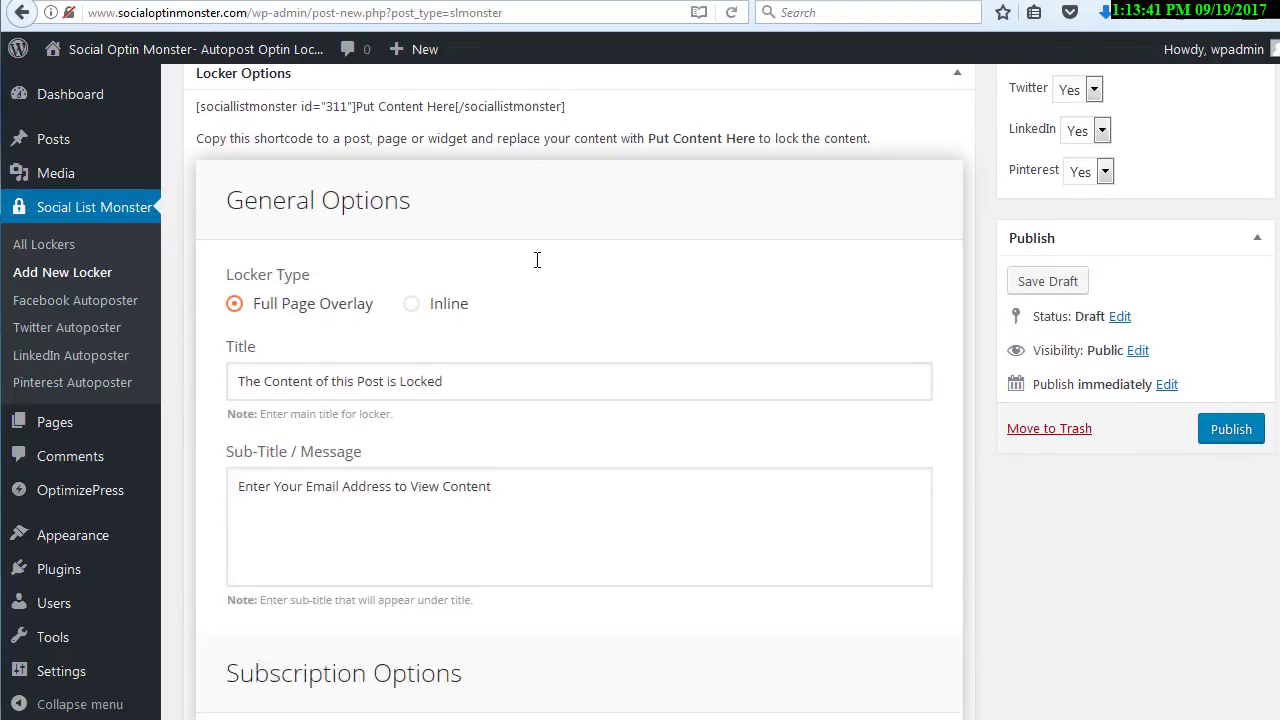
scroll(537, 268, down, 12)
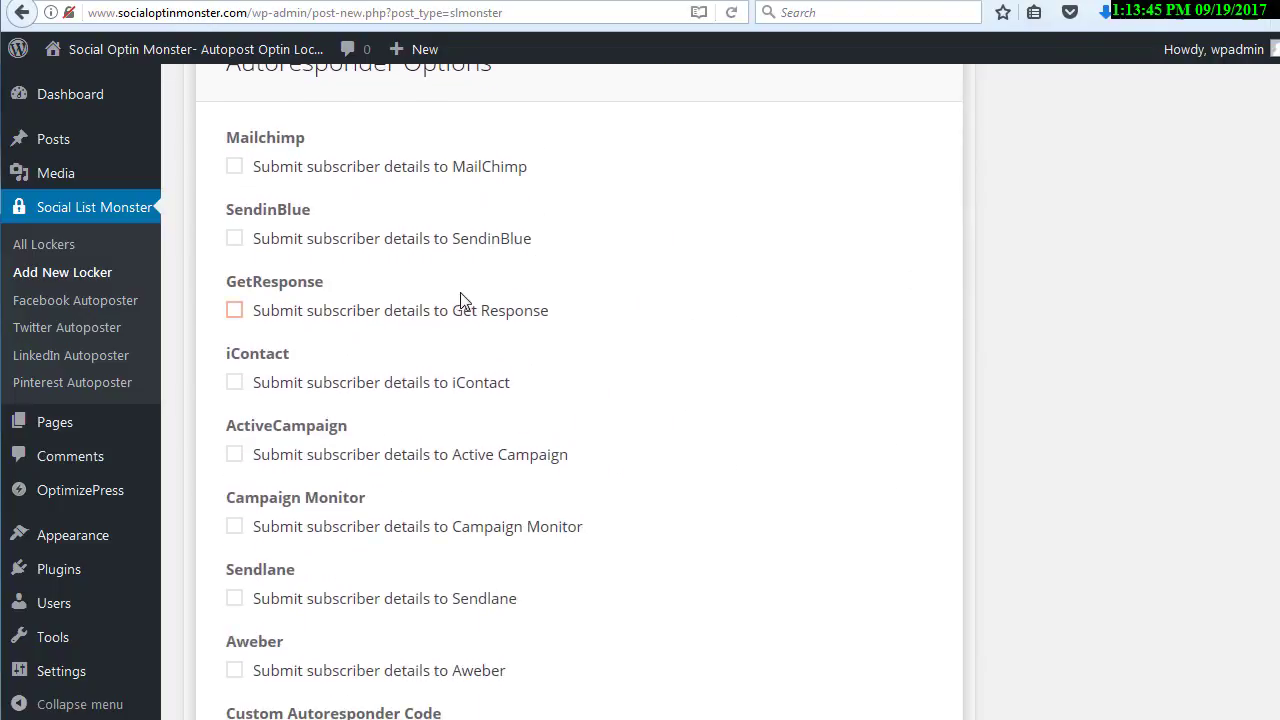
click(234, 311)
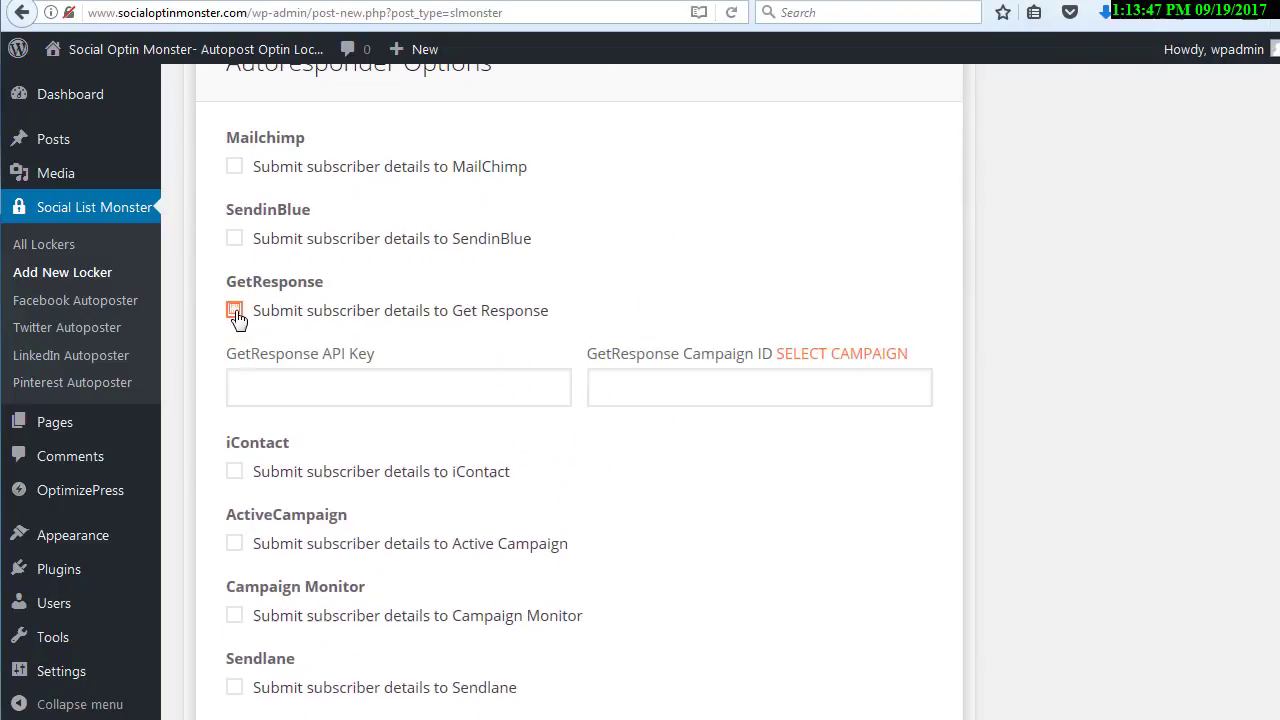
click(372, 390)
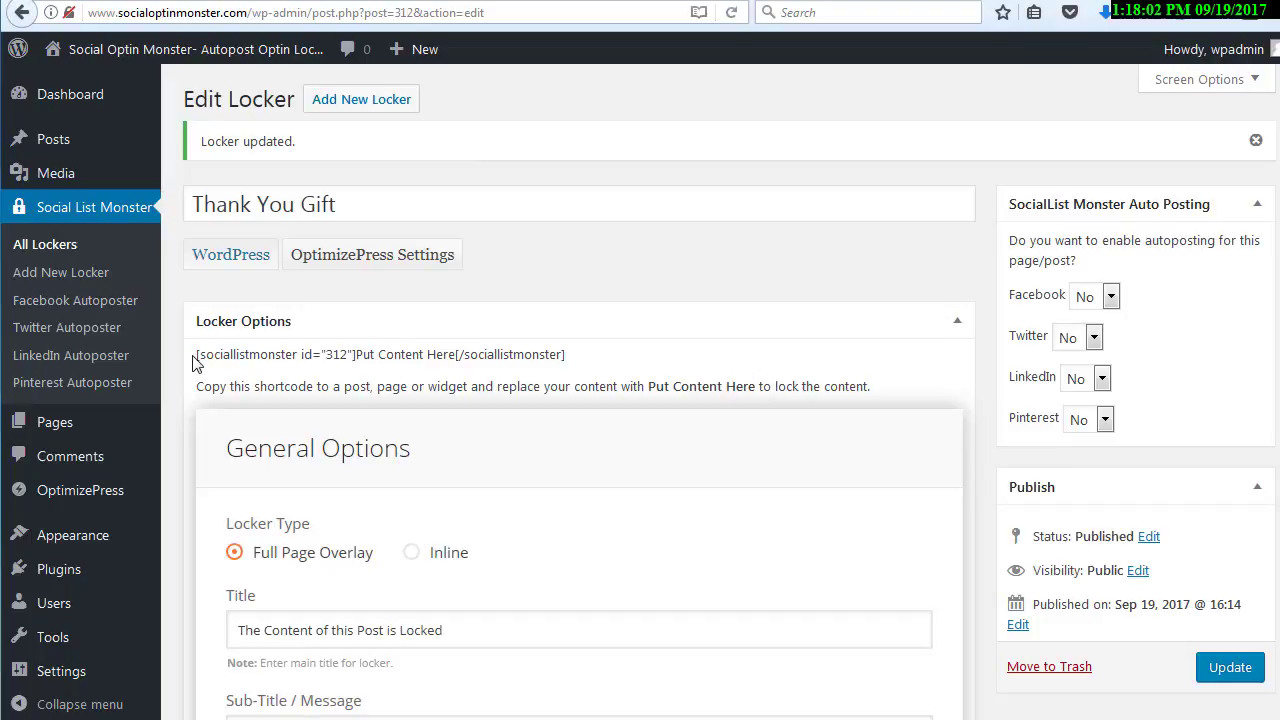
Highlight the Thank You Gift locker's shortcode, and move the Featured Gift draft to the trash from the list of all lockers
drag(197, 355, 585, 361)
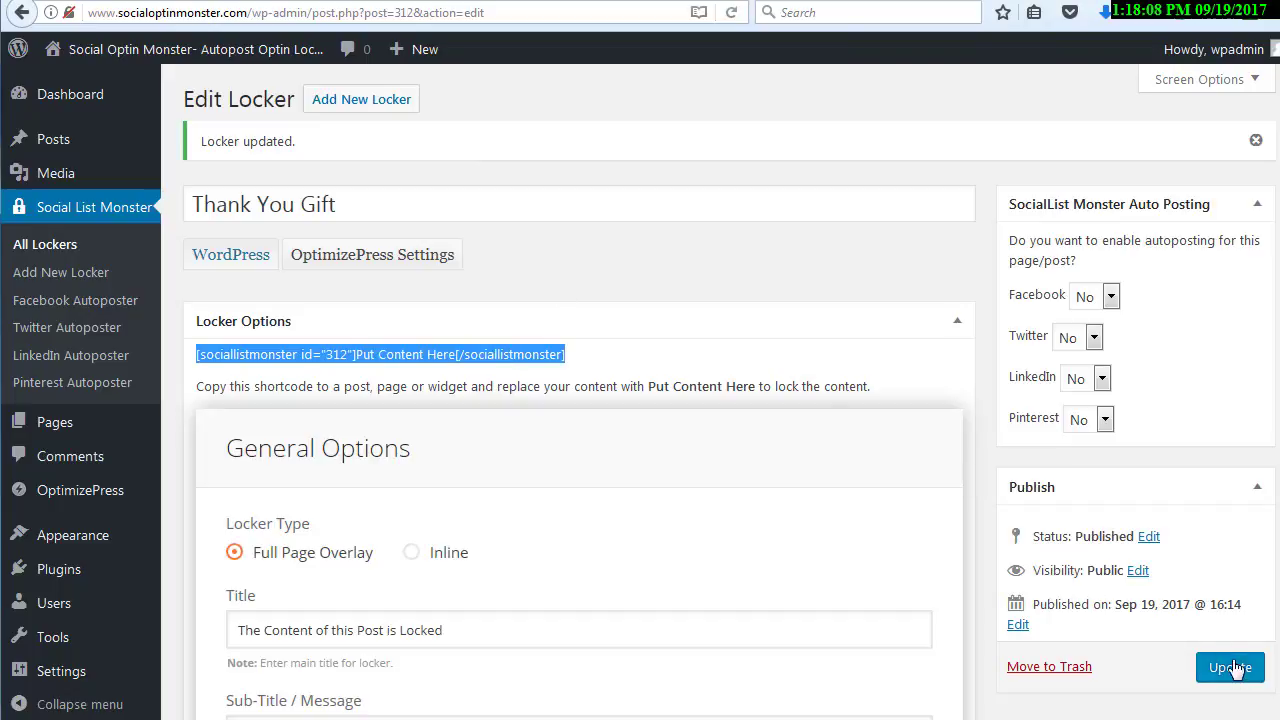
click(50, 246)
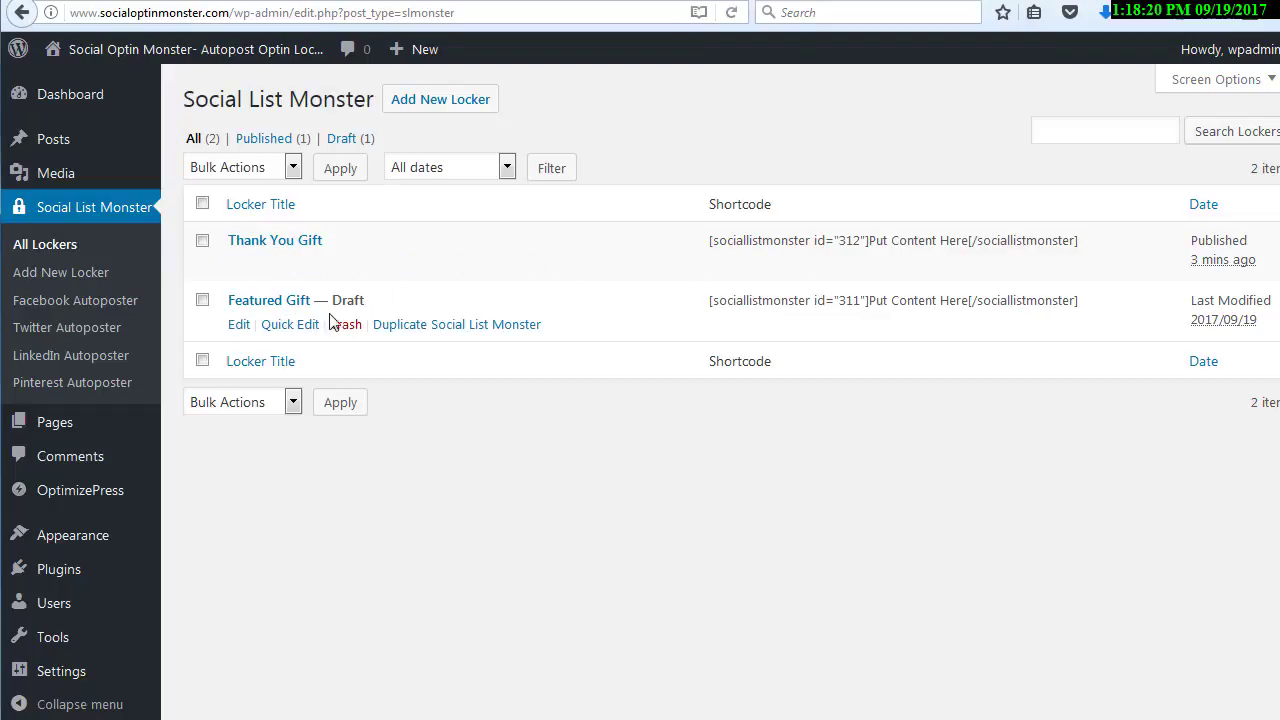
click(345, 328)
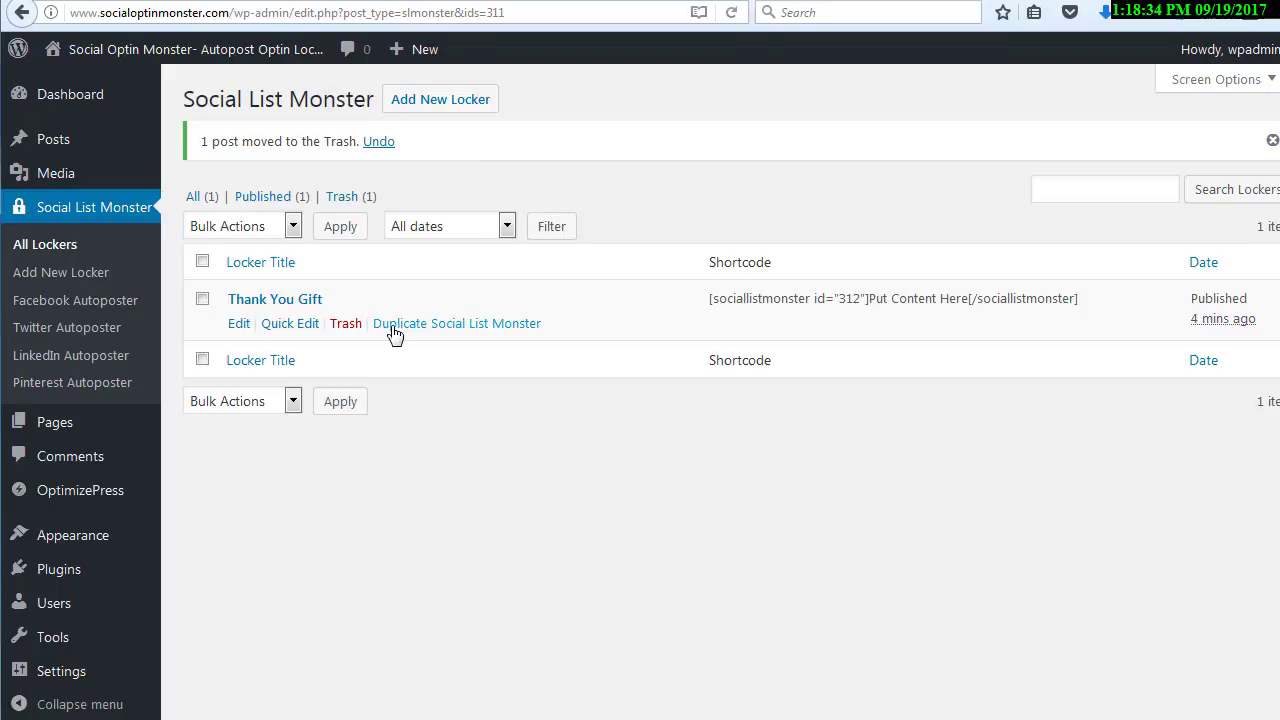
Duplicate the Thank You Gift locker, look at the copy's quick edit options and move the copy to the trash
click(455, 324)
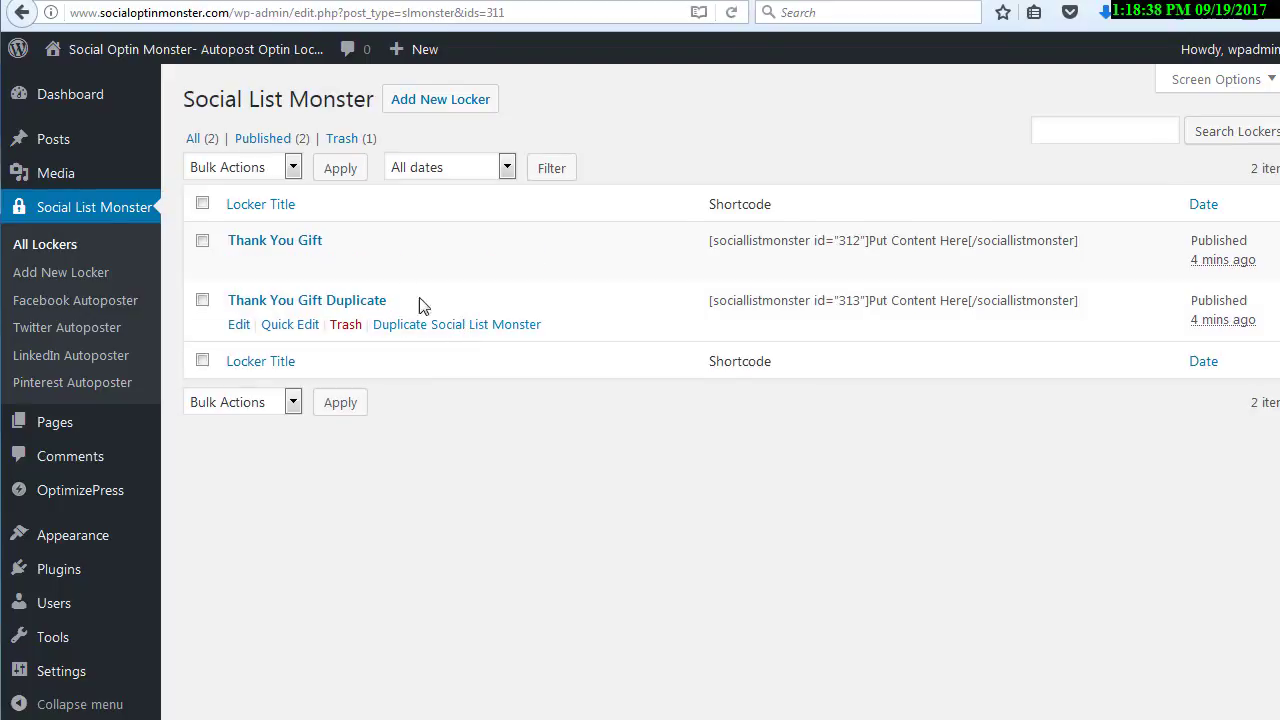
click(290, 324)
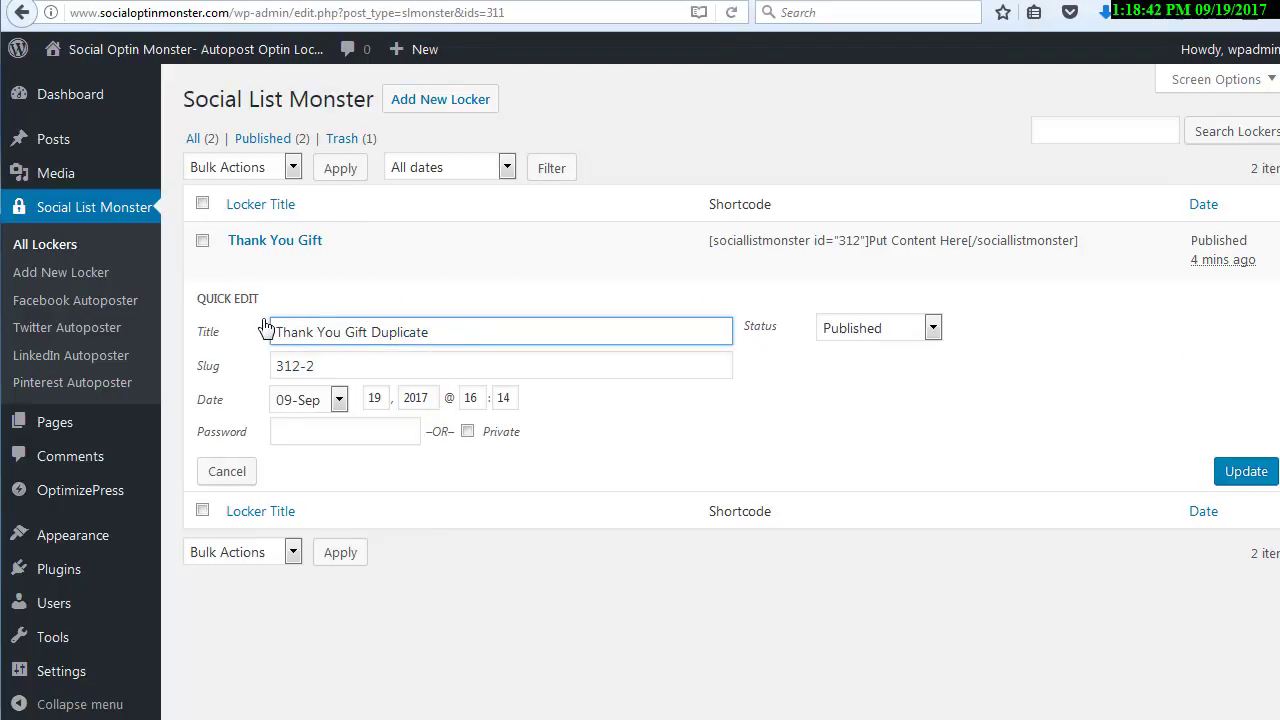
click(226, 471)
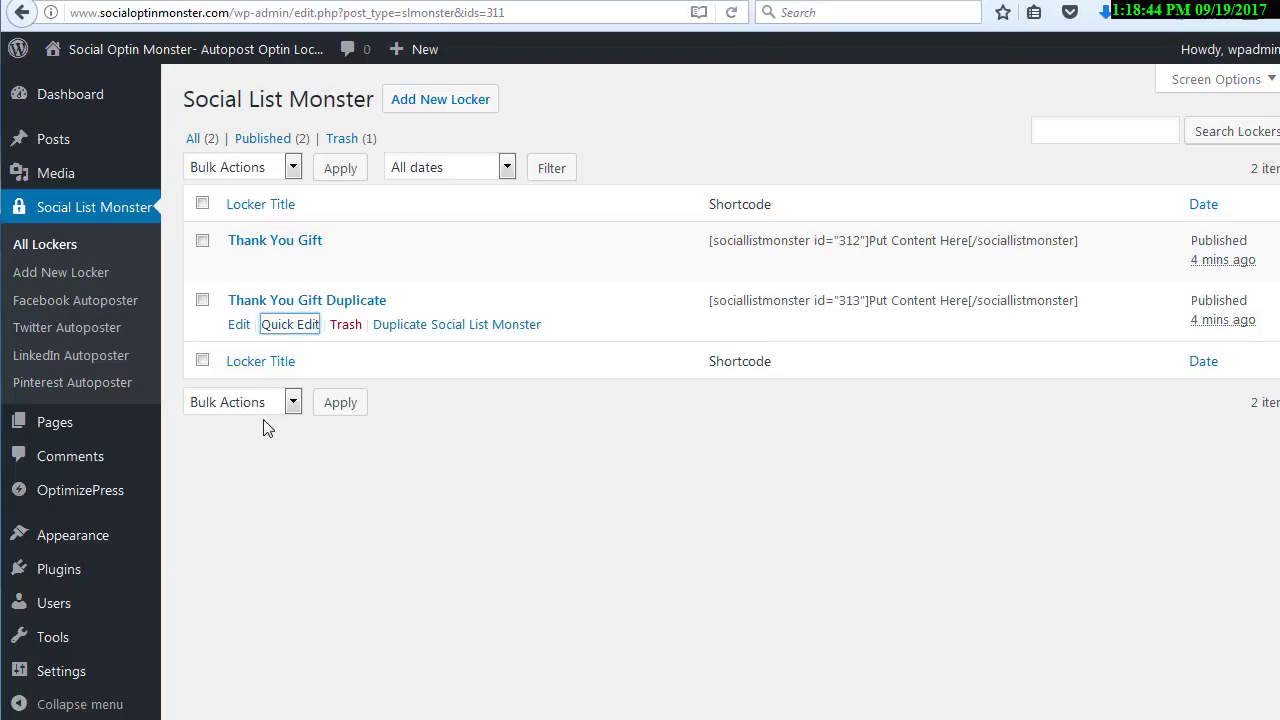
click(346, 328)
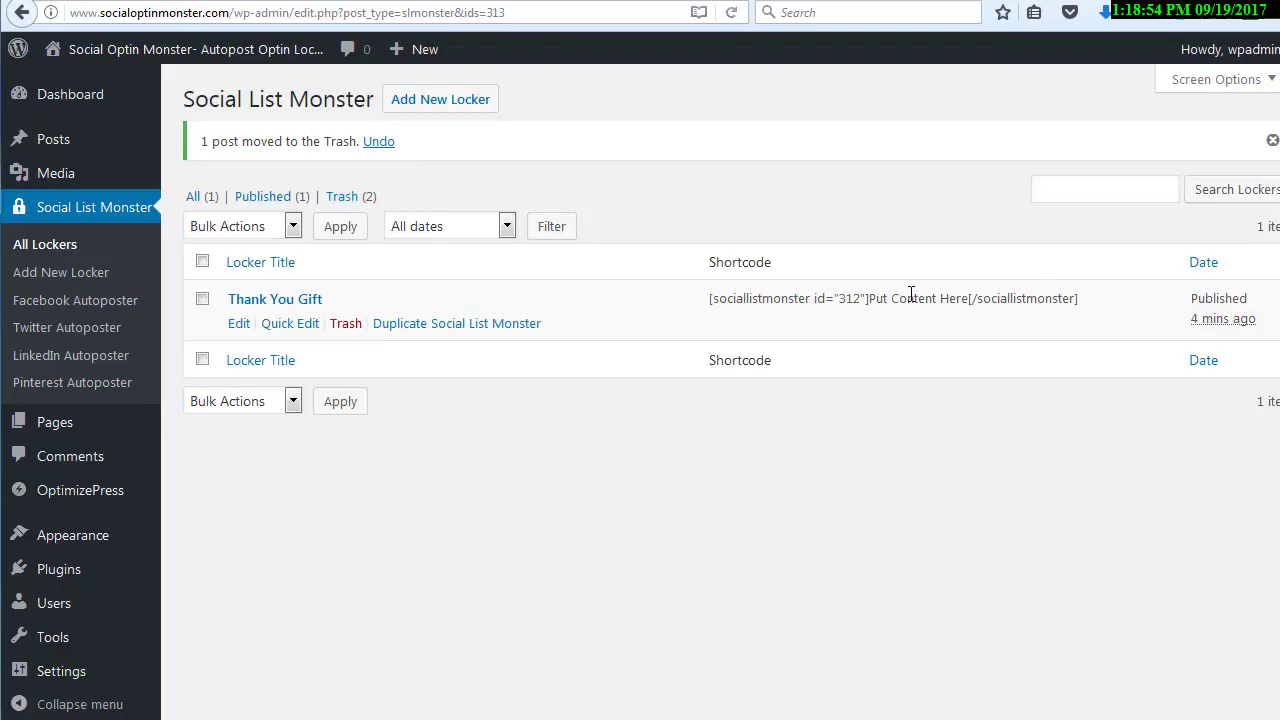
Copy the Thank You Gift locker's full shortcode from the list of lockers
drag(1090, 298, 703, 303)
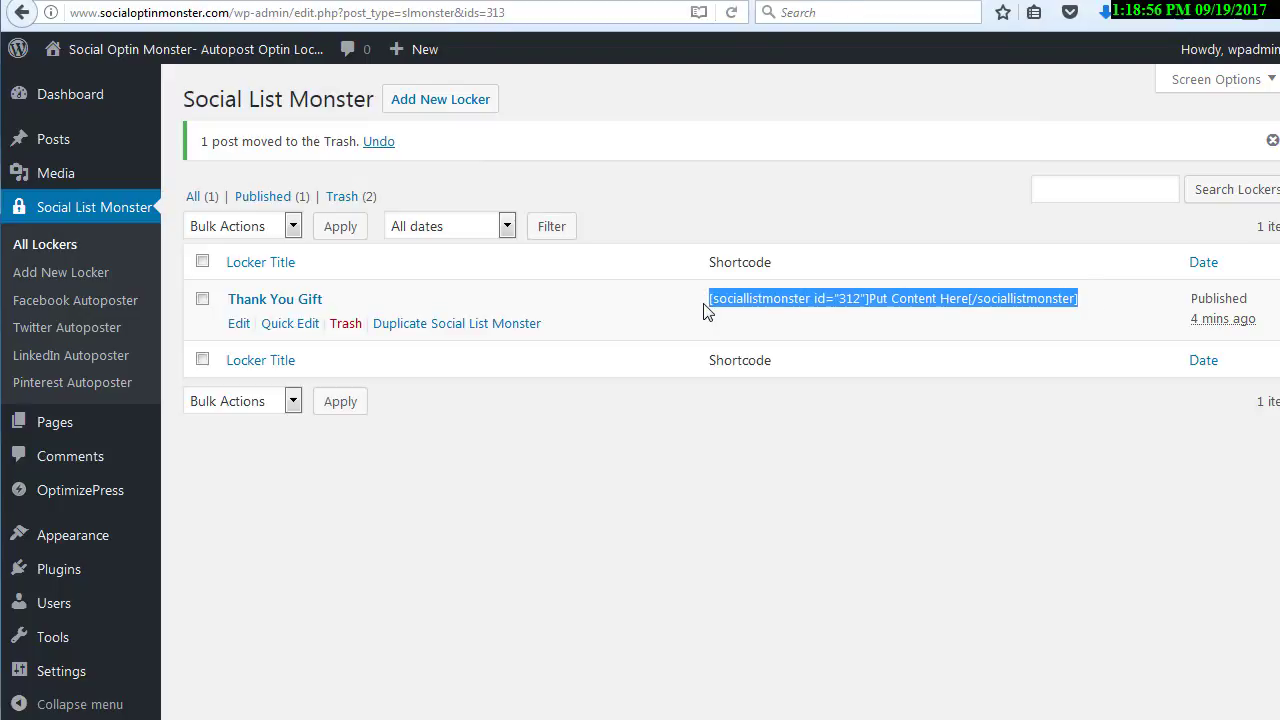
right_click(724, 302)
click(714, 302)
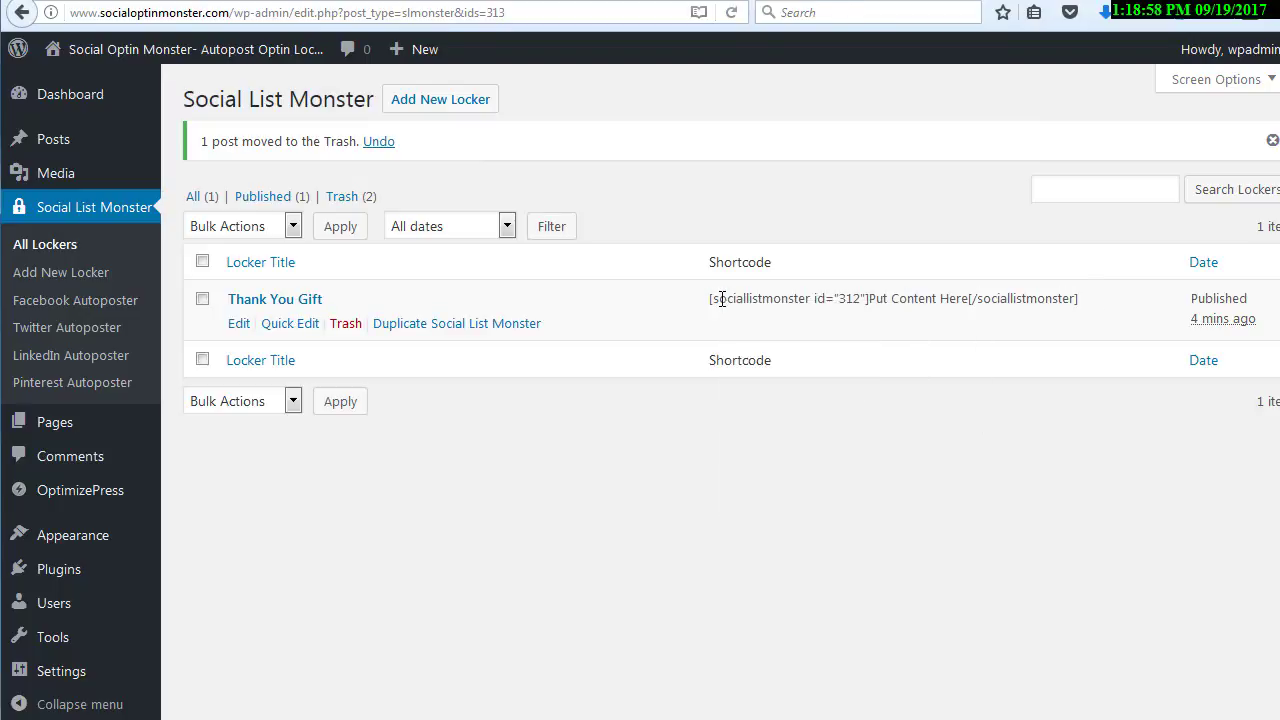
drag(709, 298, 1090, 310)
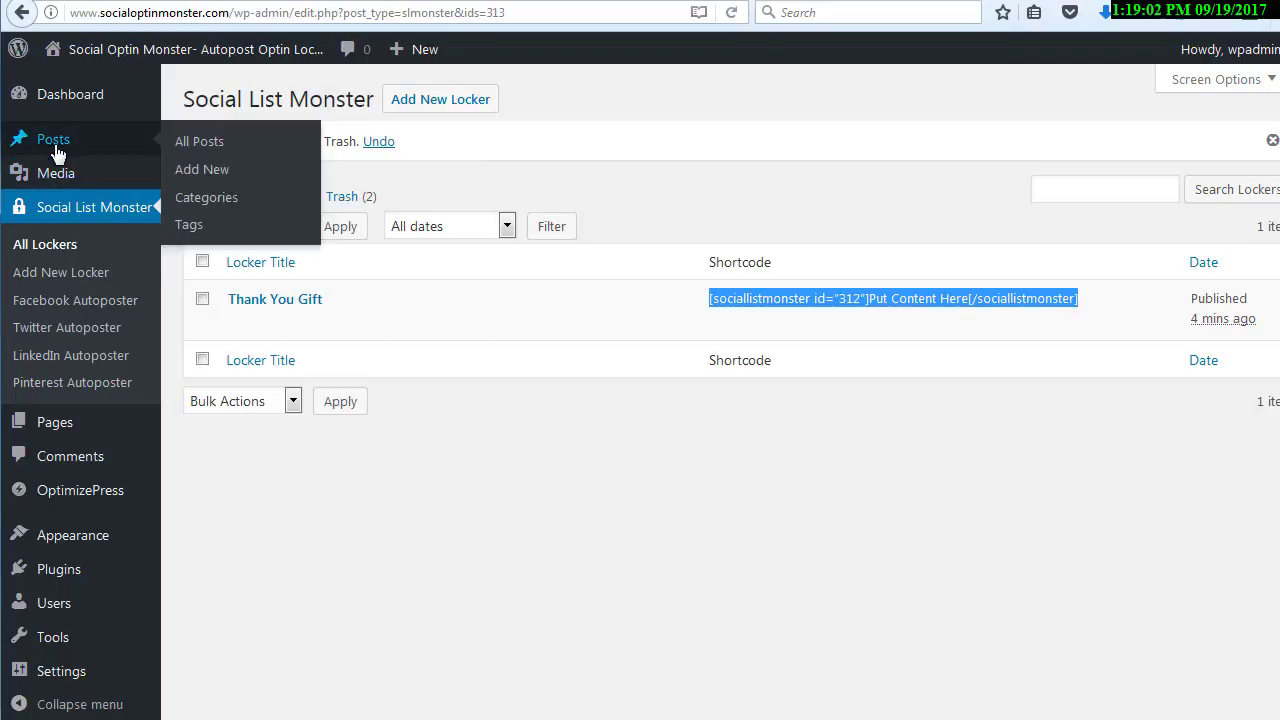
Open the Early Bird Release page for editing from the list of pages and launch its Live Editor
mouse_move(72, 430)
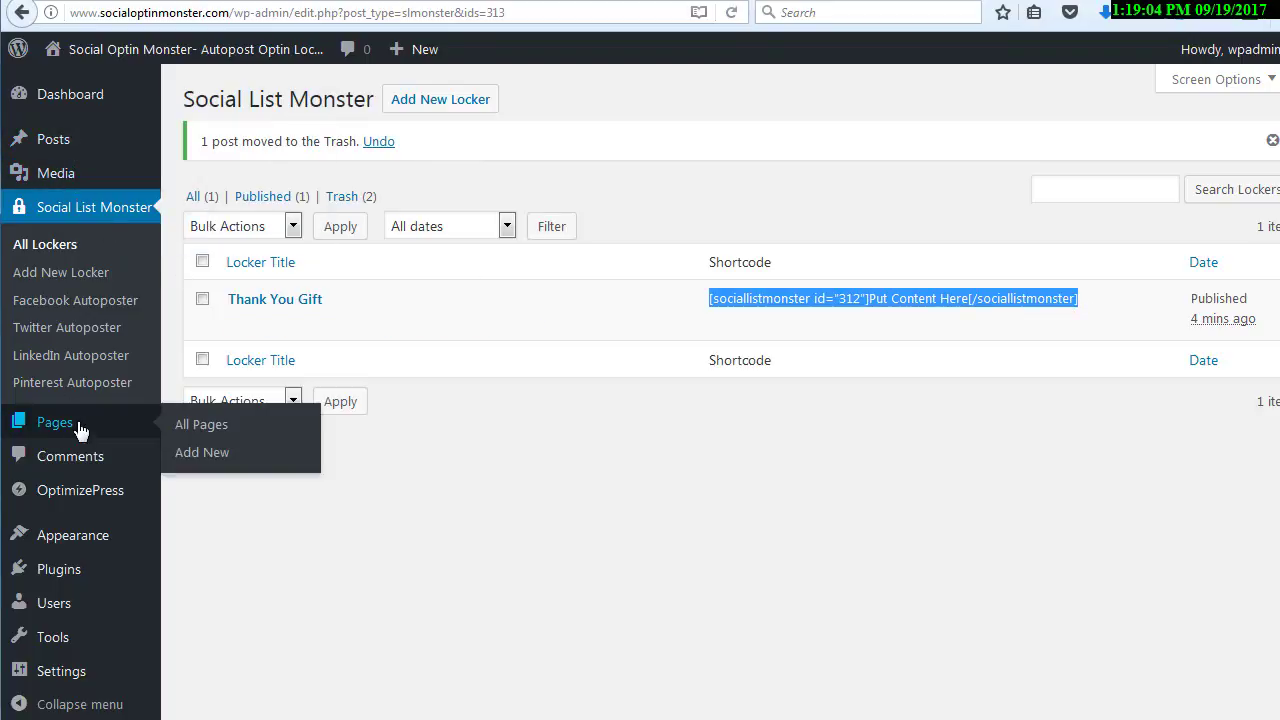
click(199, 430)
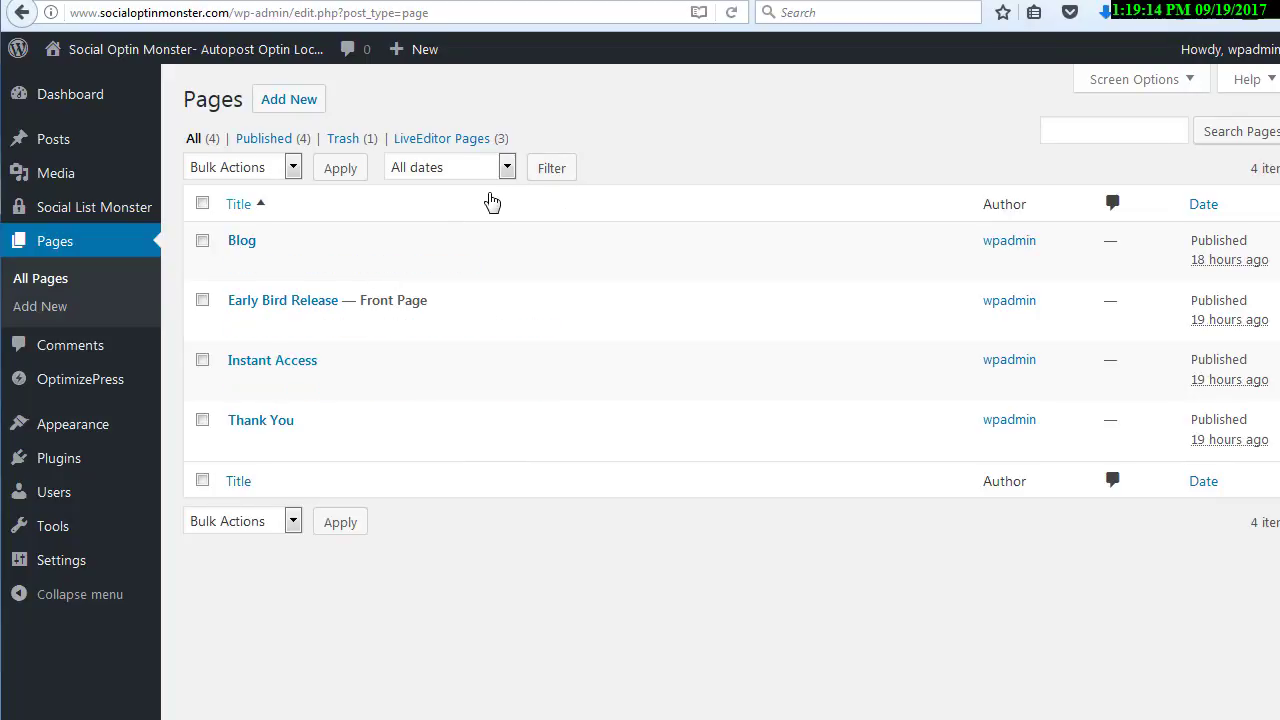
mouse_move(266, 323)
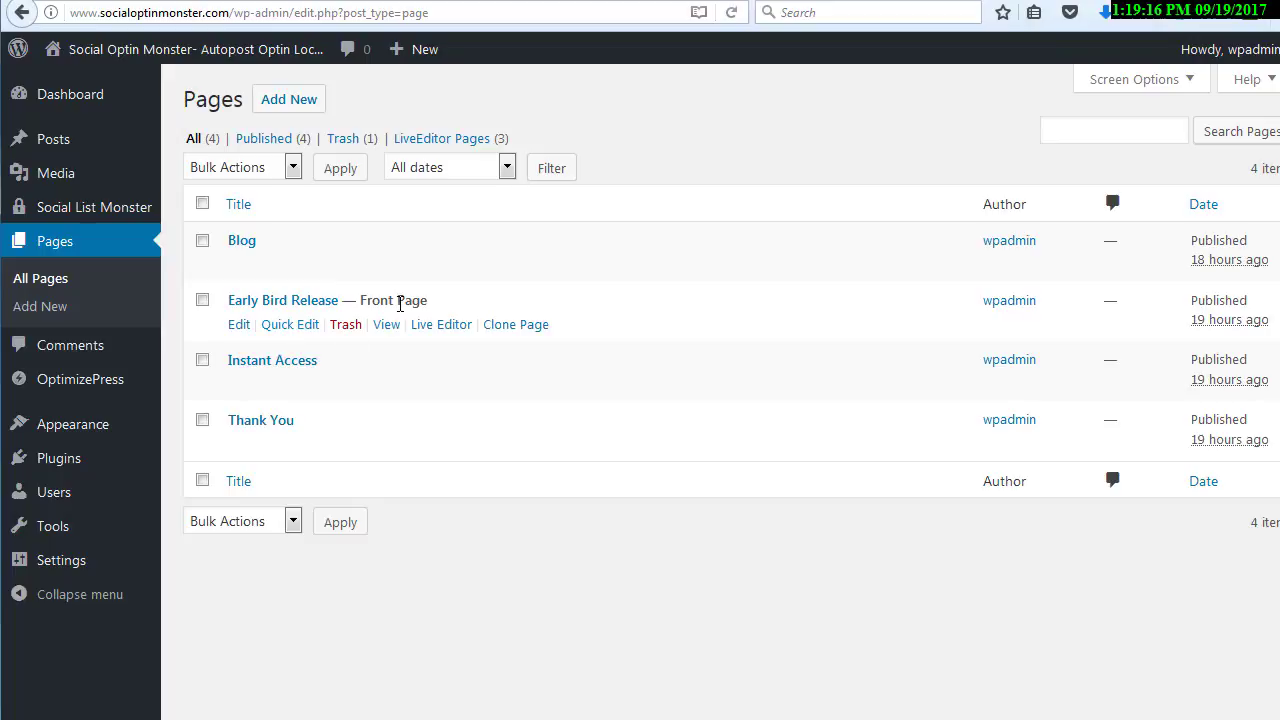
click(237, 325)
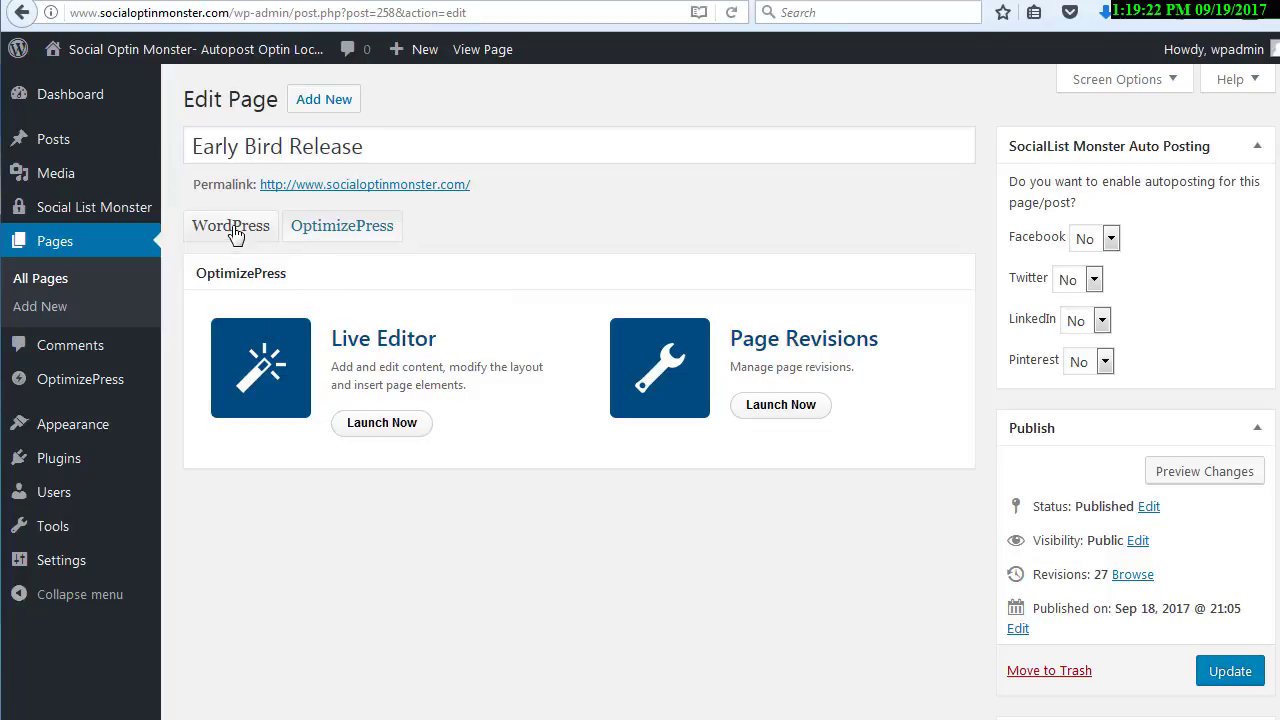
click(236, 230)
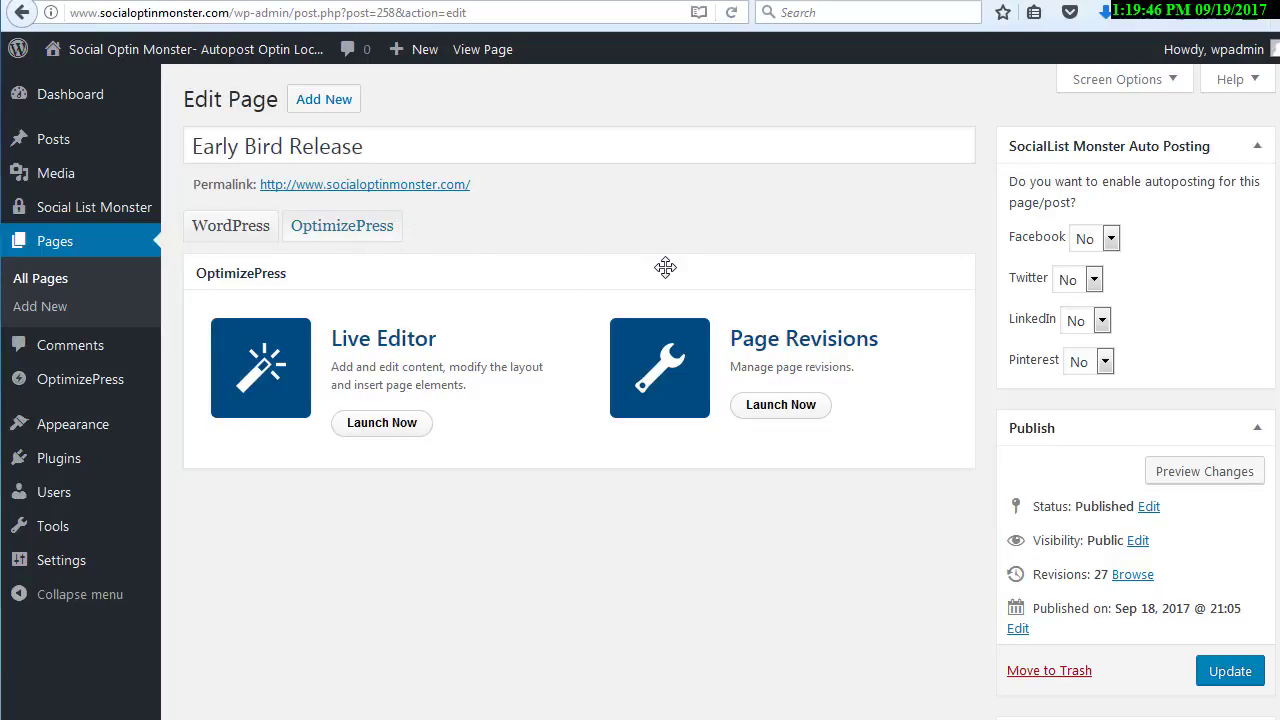
click(369, 429)
click(380, 423)
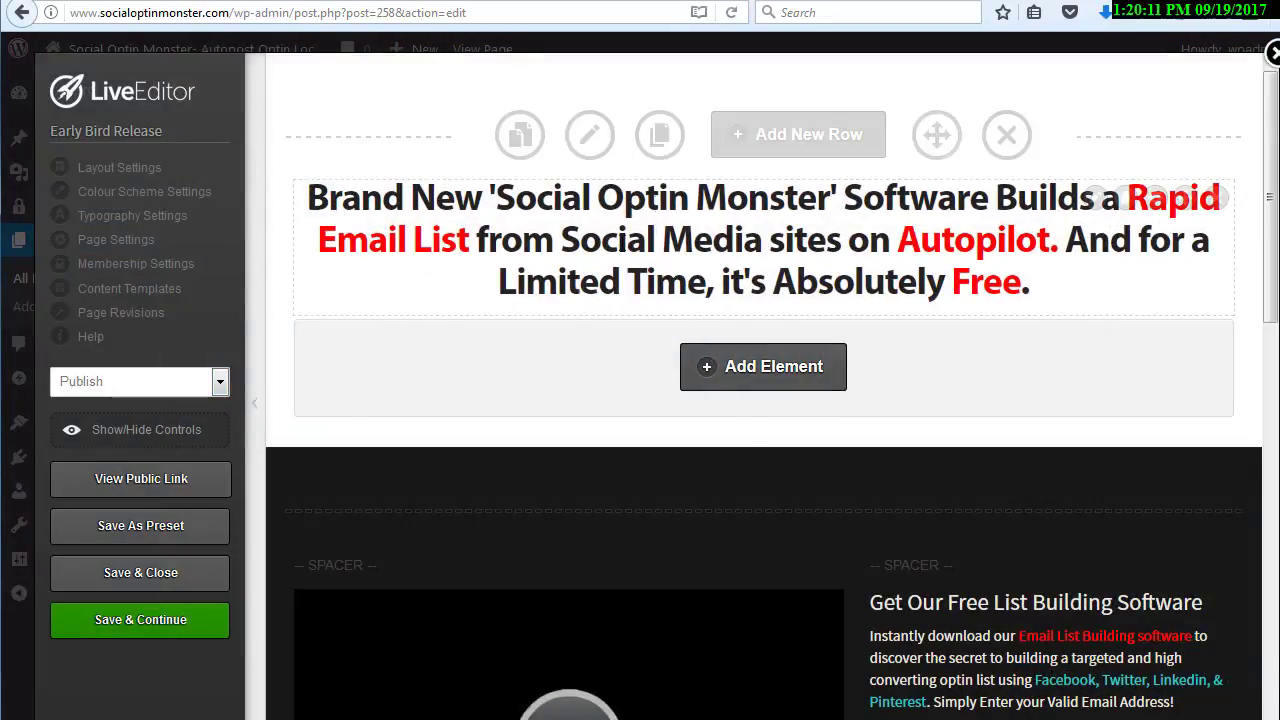
Add a Custom HTML / Shortcode element below the page's headline
click(763, 368)
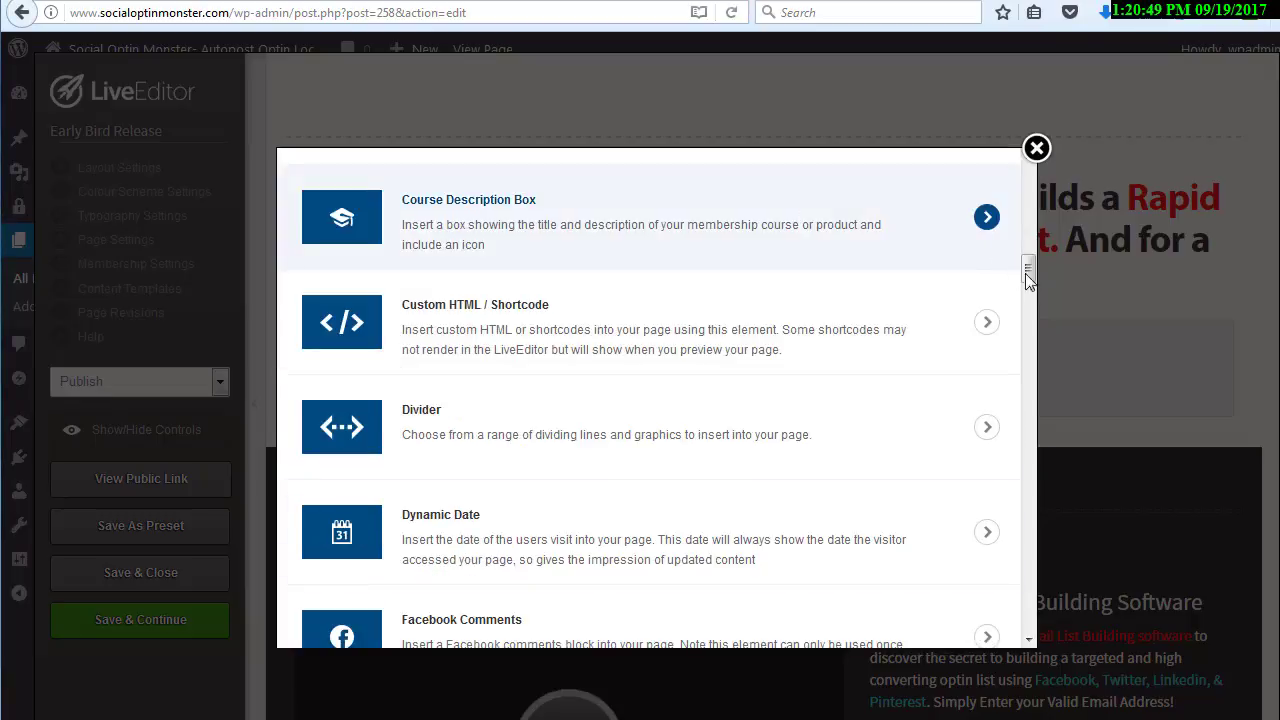
mouse_move(1029, 273)
mouse_down()
mouse_move(1030, 186)
mouse_move(1031, 276)
mouse_up()
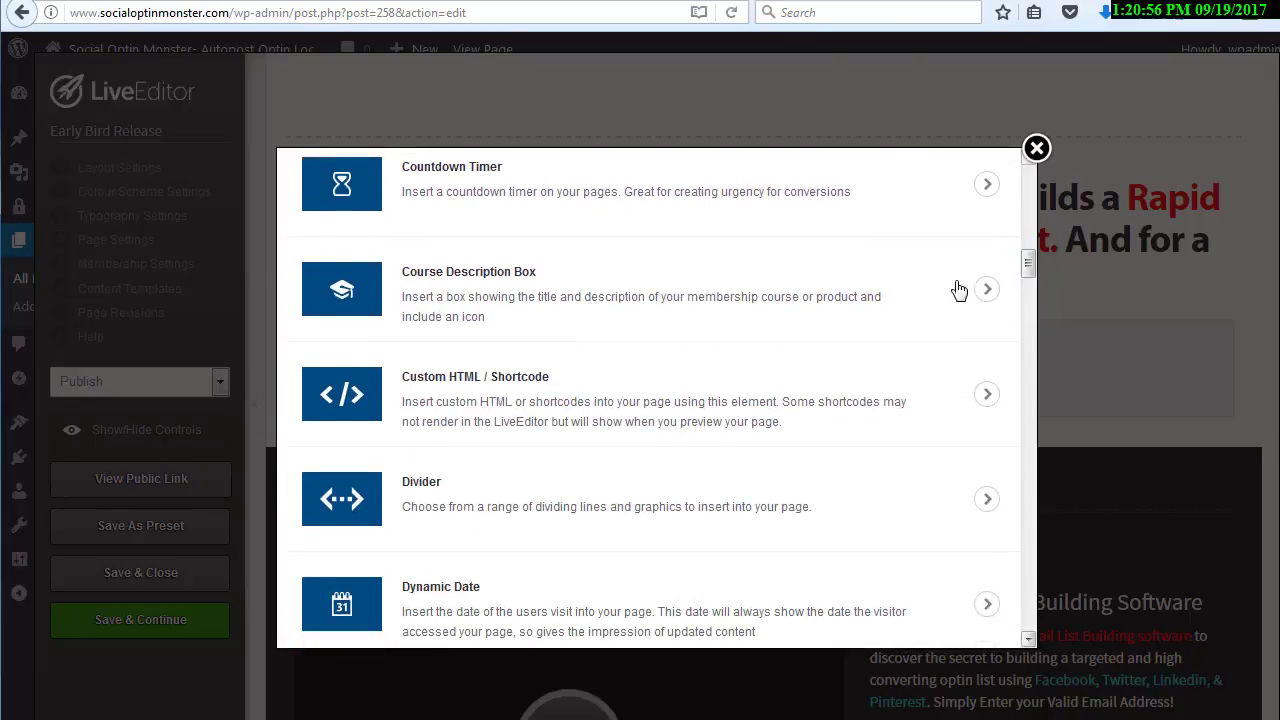
click(611, 409)
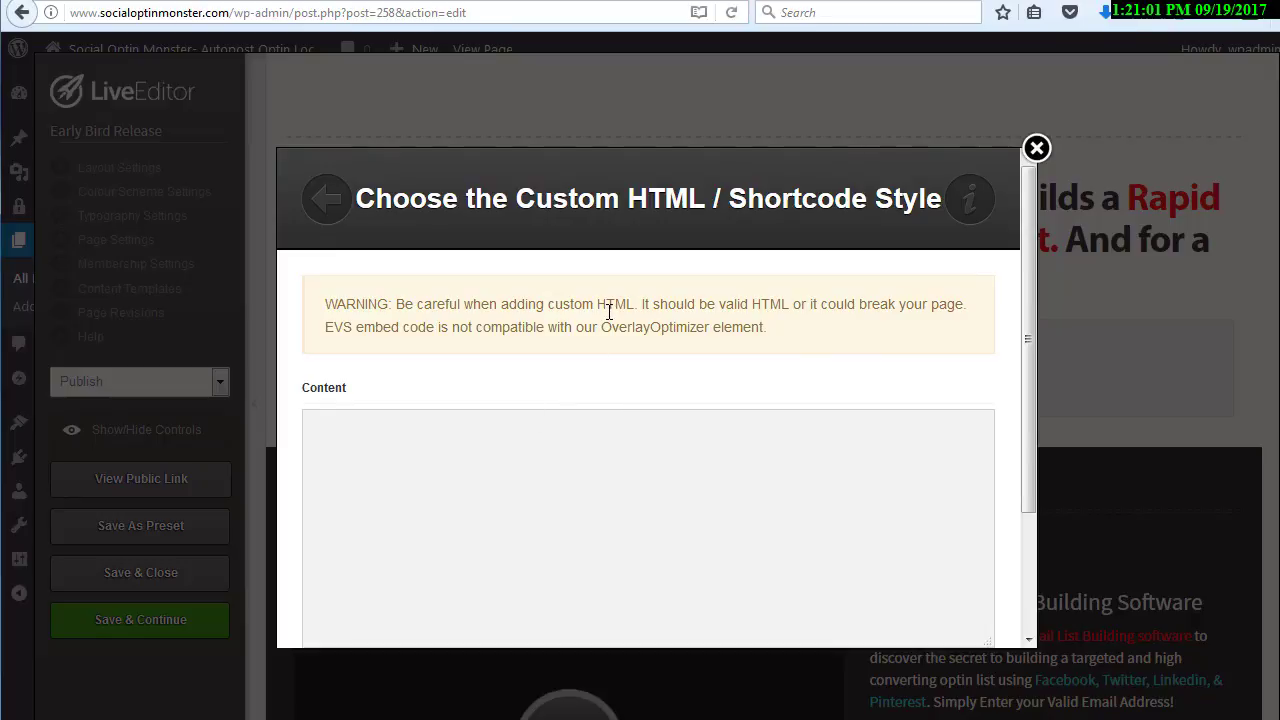
Insert the shortcode [sociallistmonster id="312"][/sociallistmonster] as the element's content, without the placeholder text, and save the page
click(588, 443)
scroll(588, 443, down, 3)
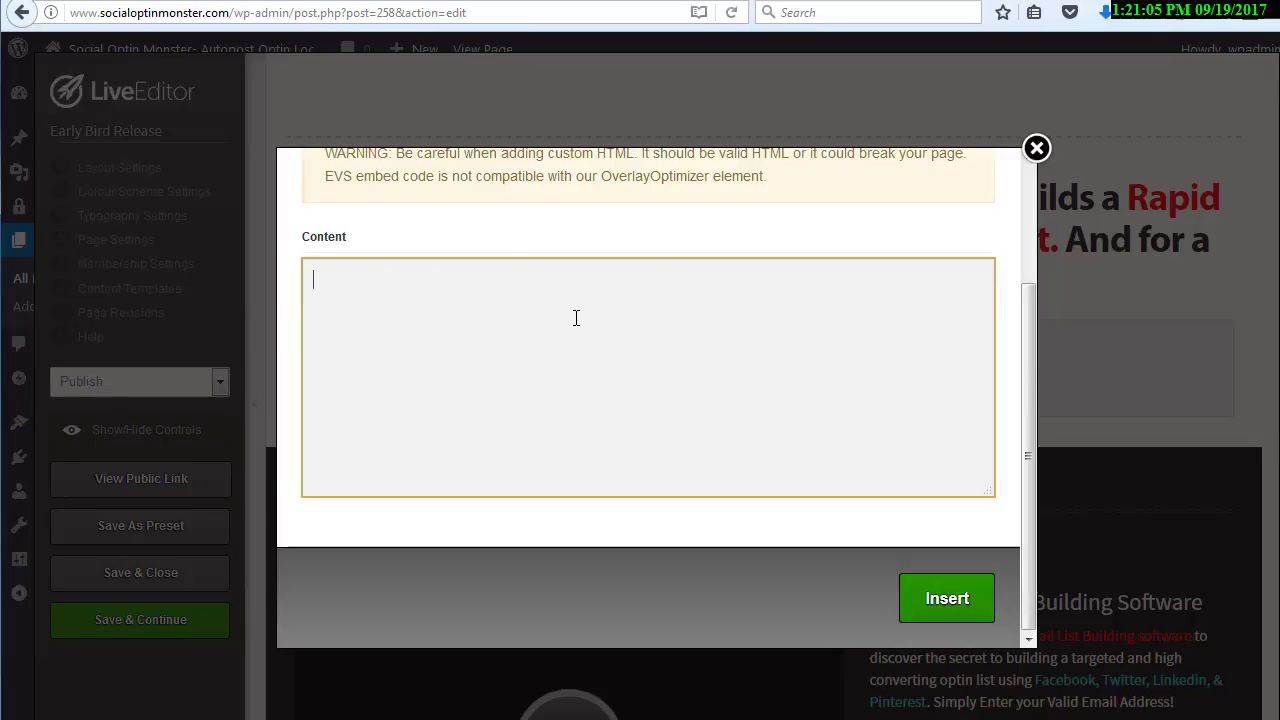
key(ctrl+v)
drag(508, 277, 628, 280)
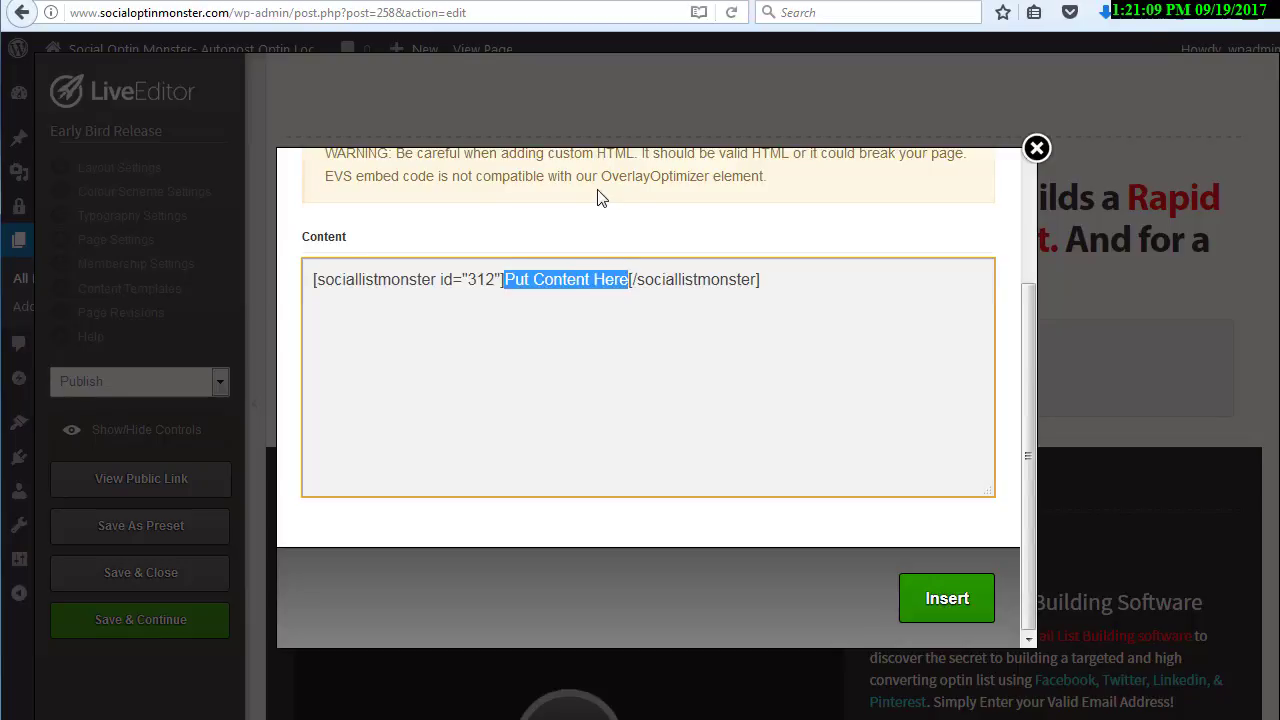
key(BackSpace)
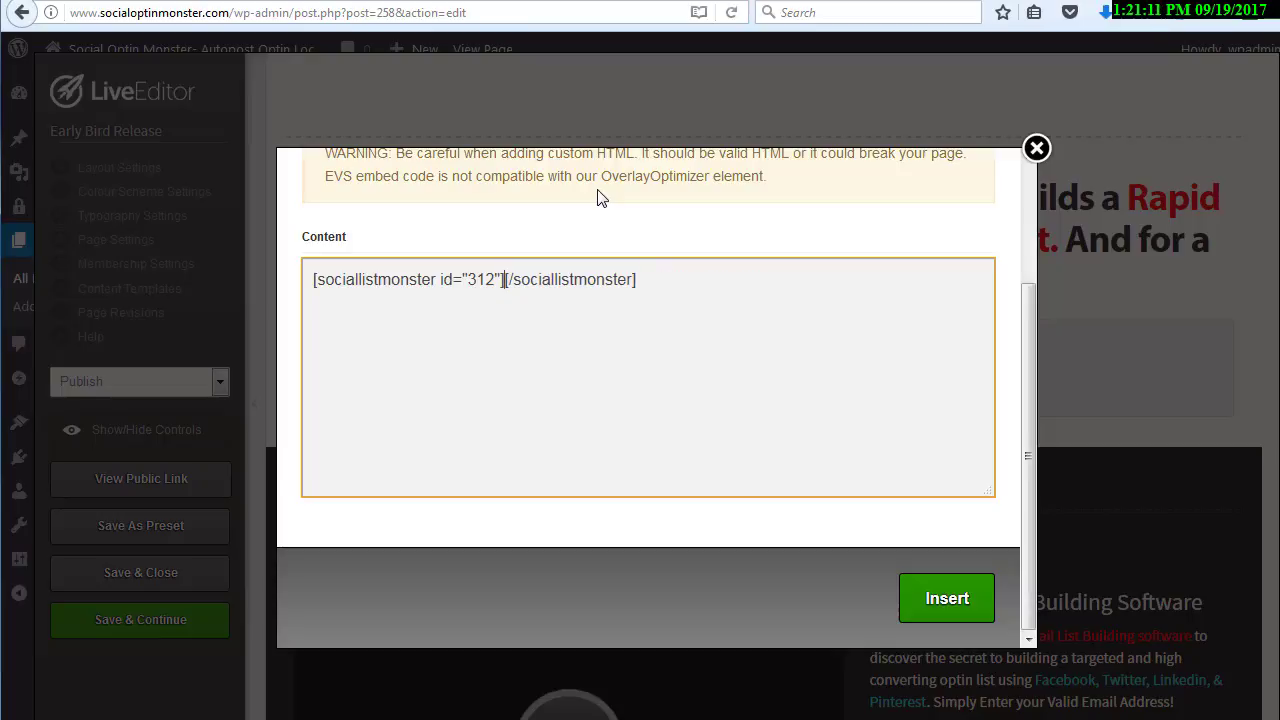
click(933, 605)
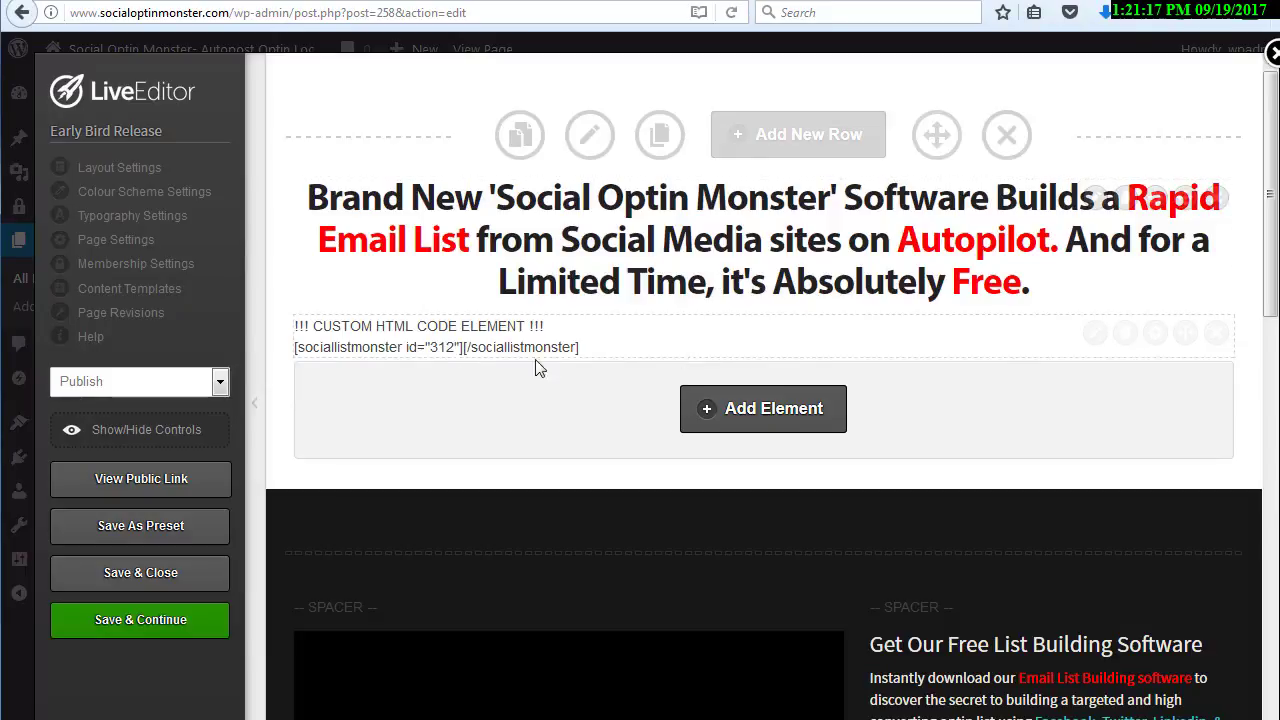
click(135, 622)
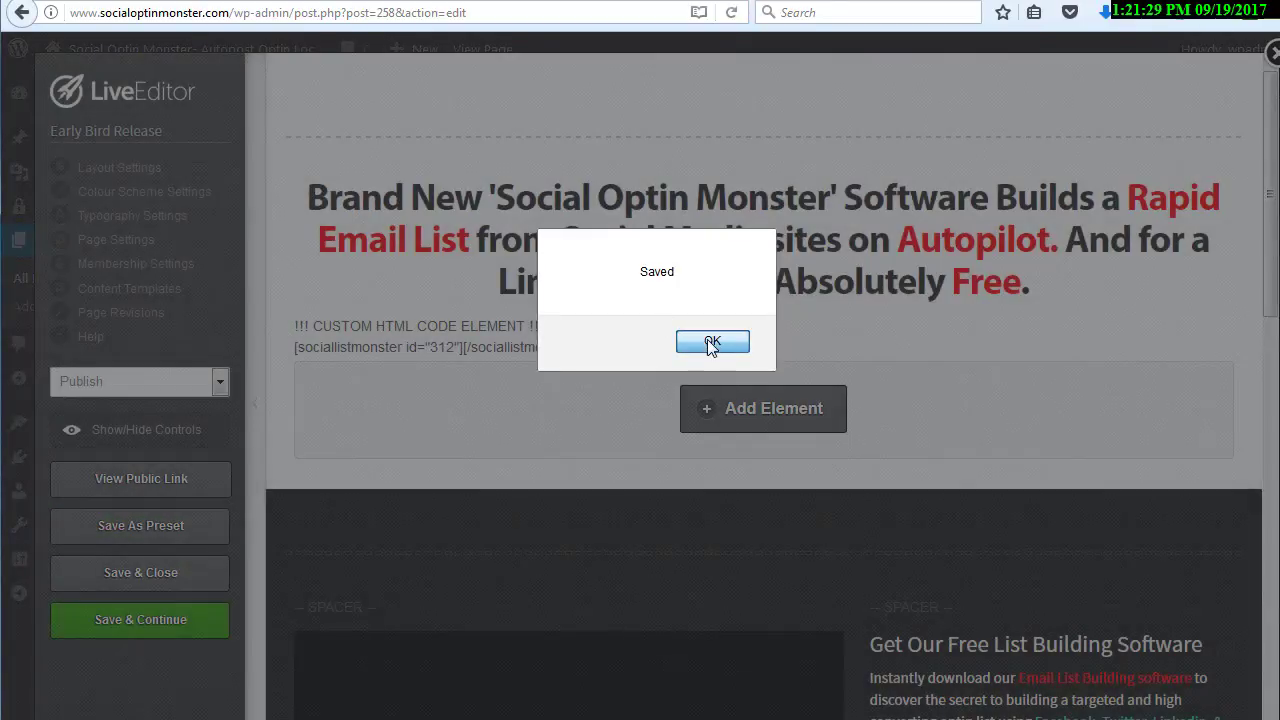
click(710, 342)
In the other blog's post editor, paste the locker shortcode below the greeting in the post's HTML text and delete its "Put Content Here" placeholder
key(ctrl+Tab)
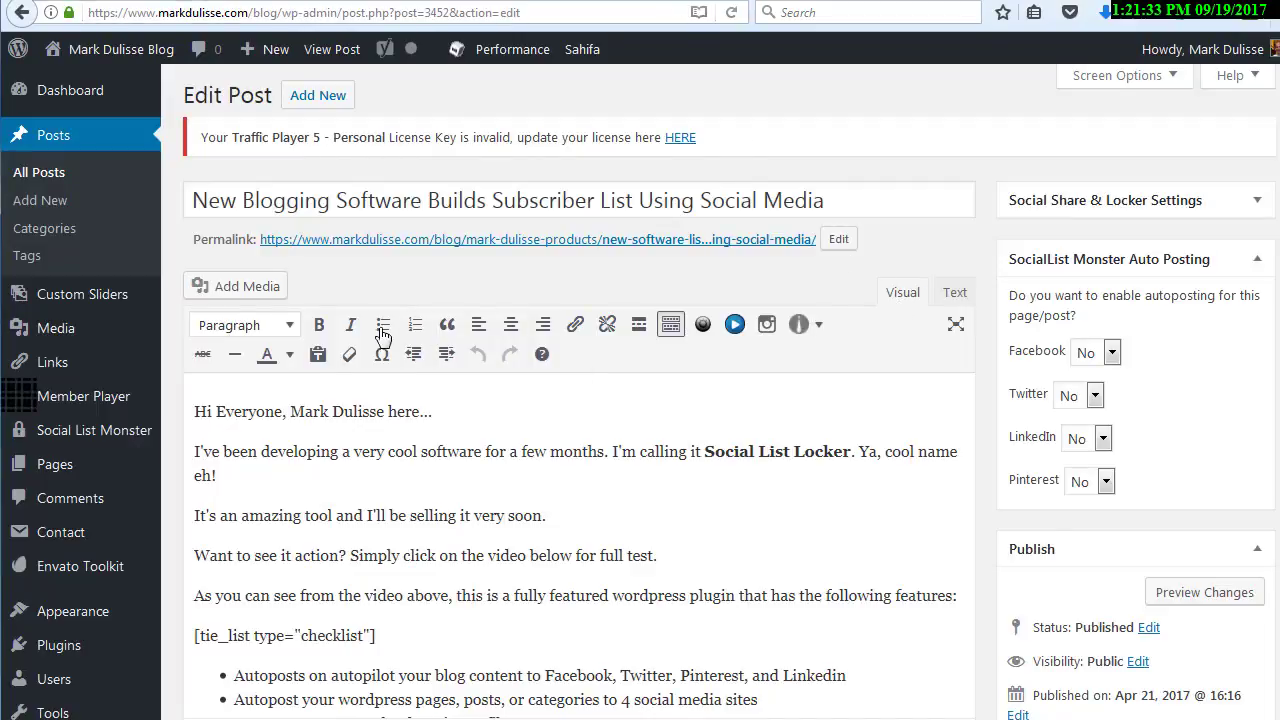
click(955, 293)
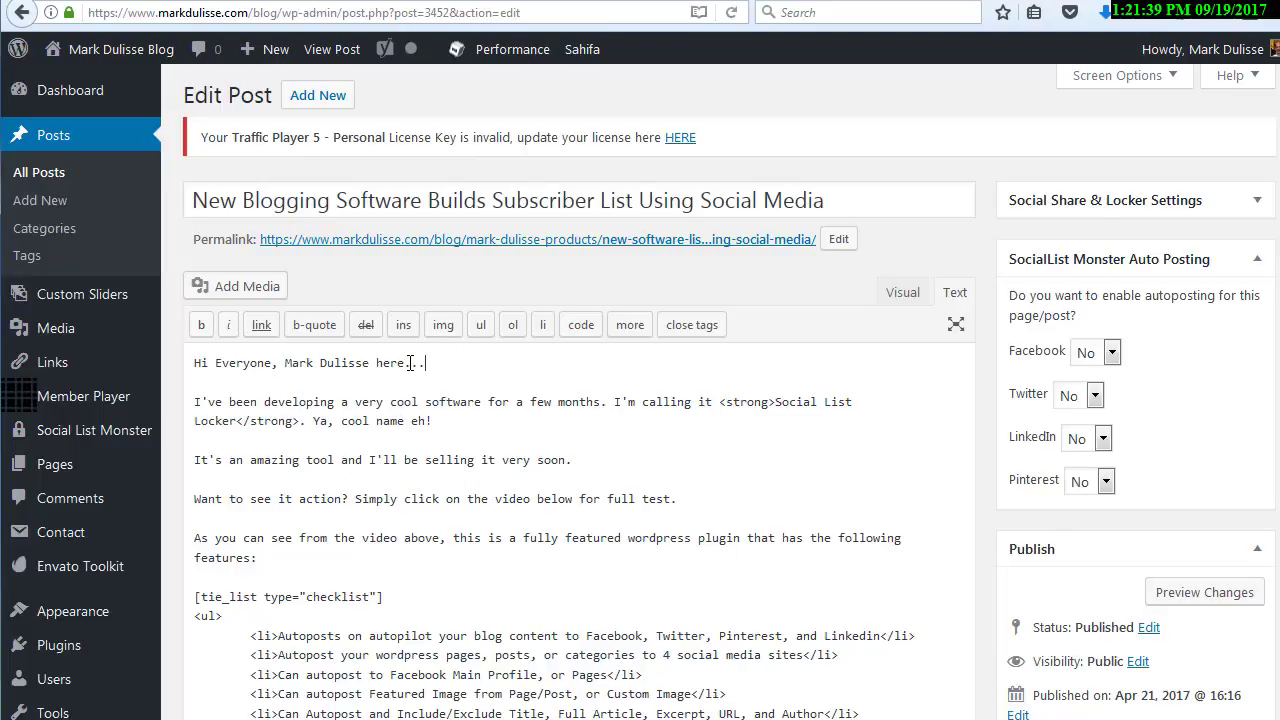
key(Return)
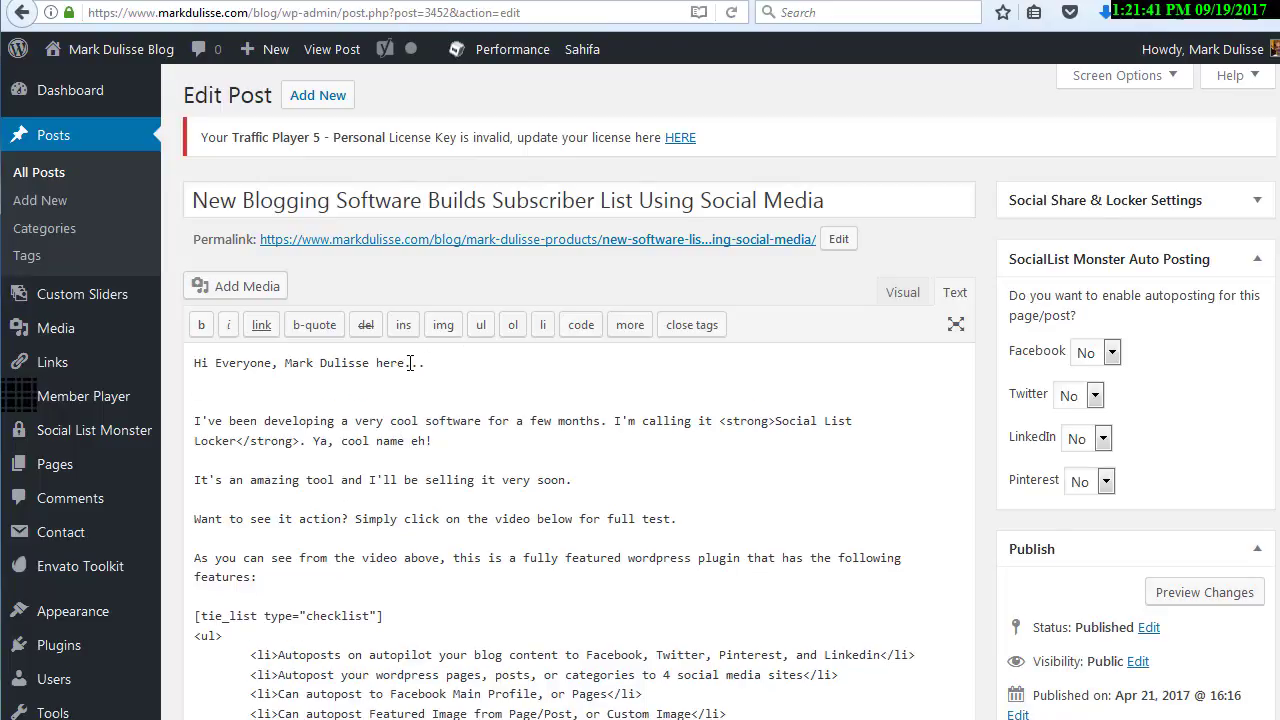
key(ctrl+v)
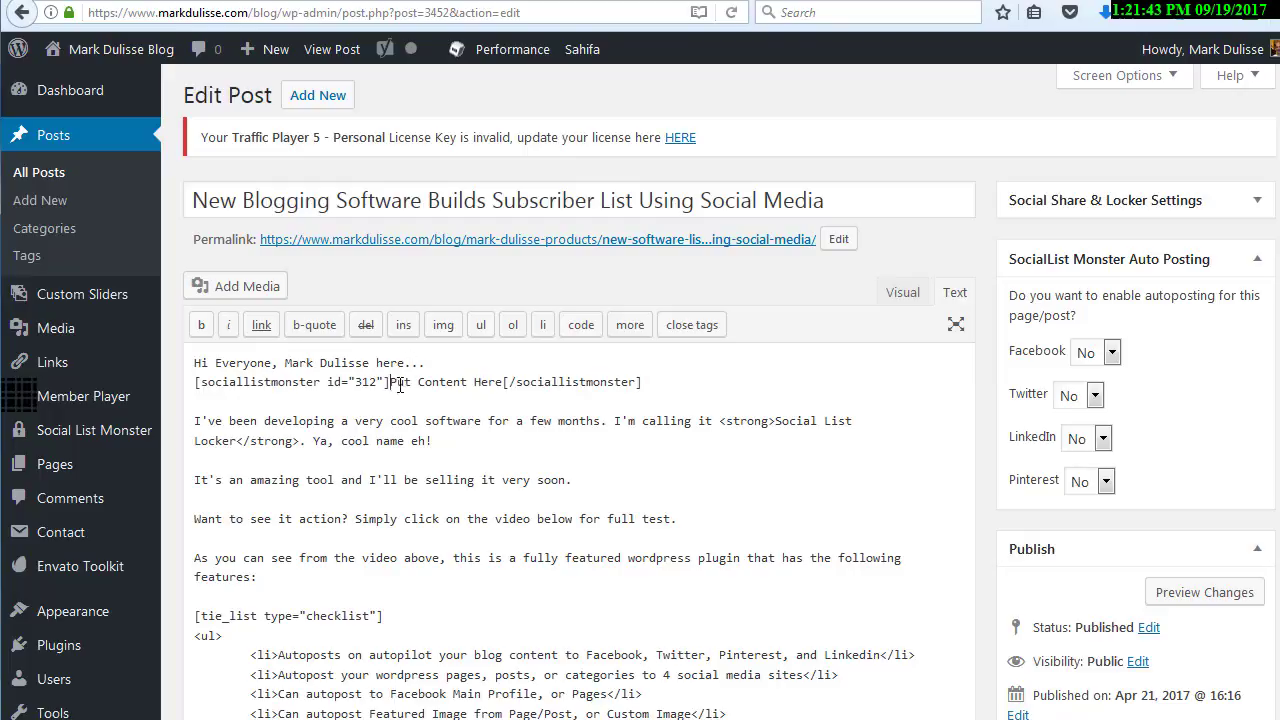
mouse_move(390, 384)
mouse_down()
mouse_move(503, 383)
mouse_move(392, 383)
mouse_move(408, 381)
mouse_up()
key(BackSpace)
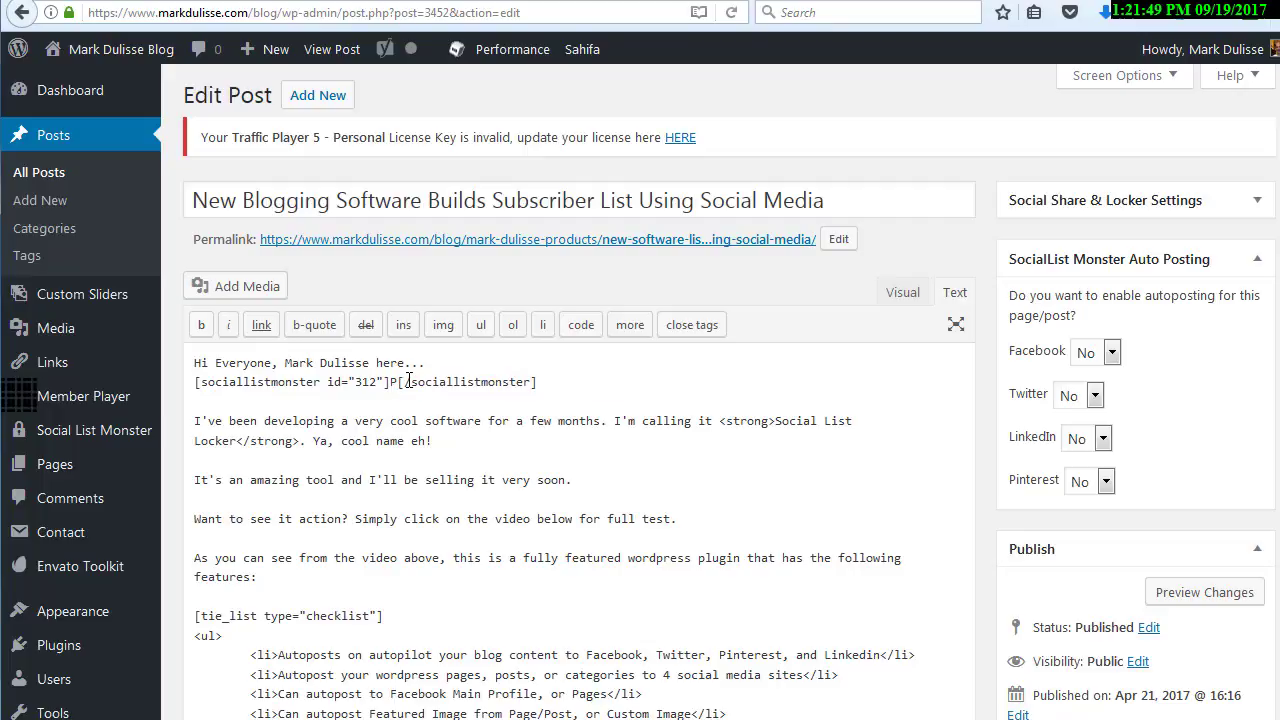
key(BackSpace)
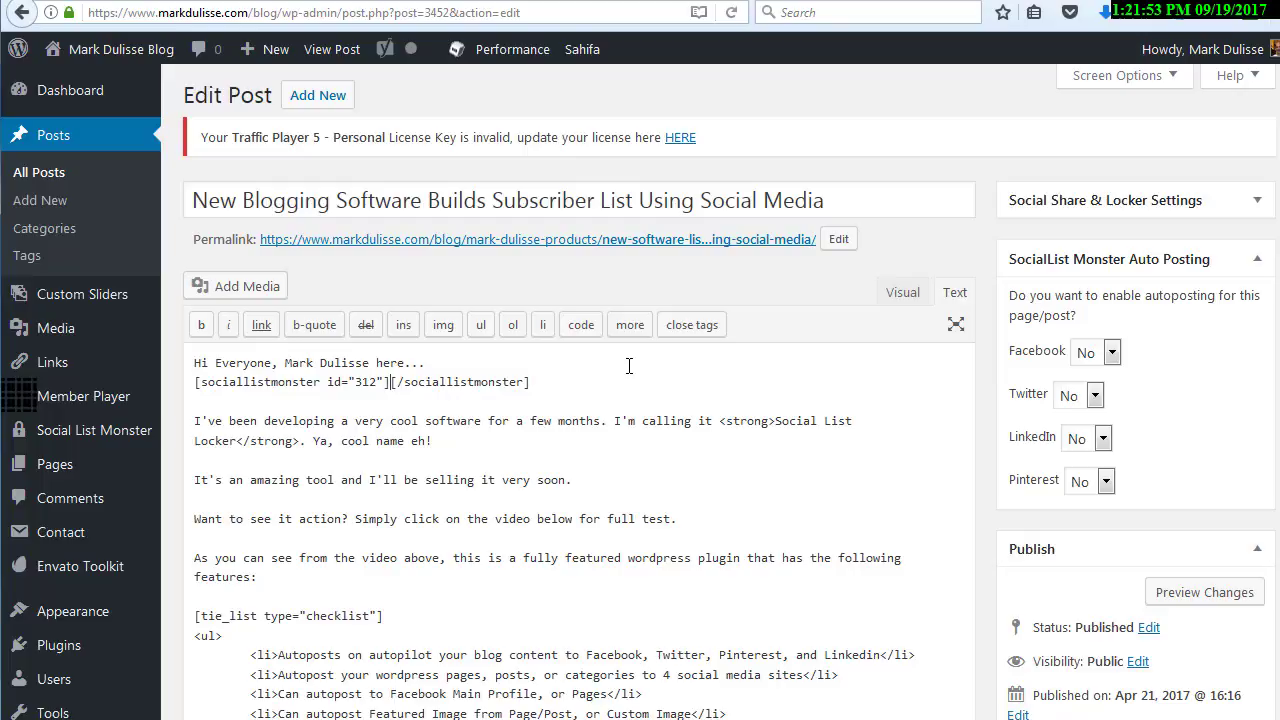
Remove the pasted locker shortcode and its extra line from the blog post's text
drag(530, 383, 395, 387)
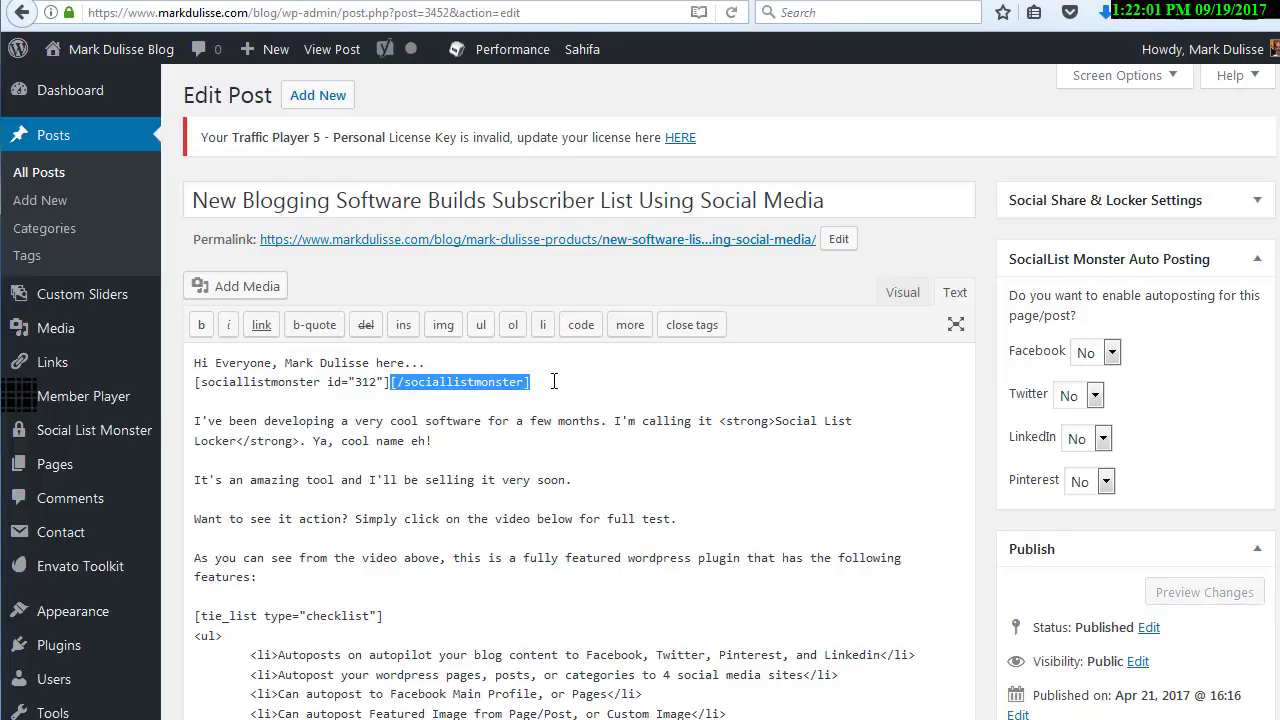
drag(558, 381, 195, 385)
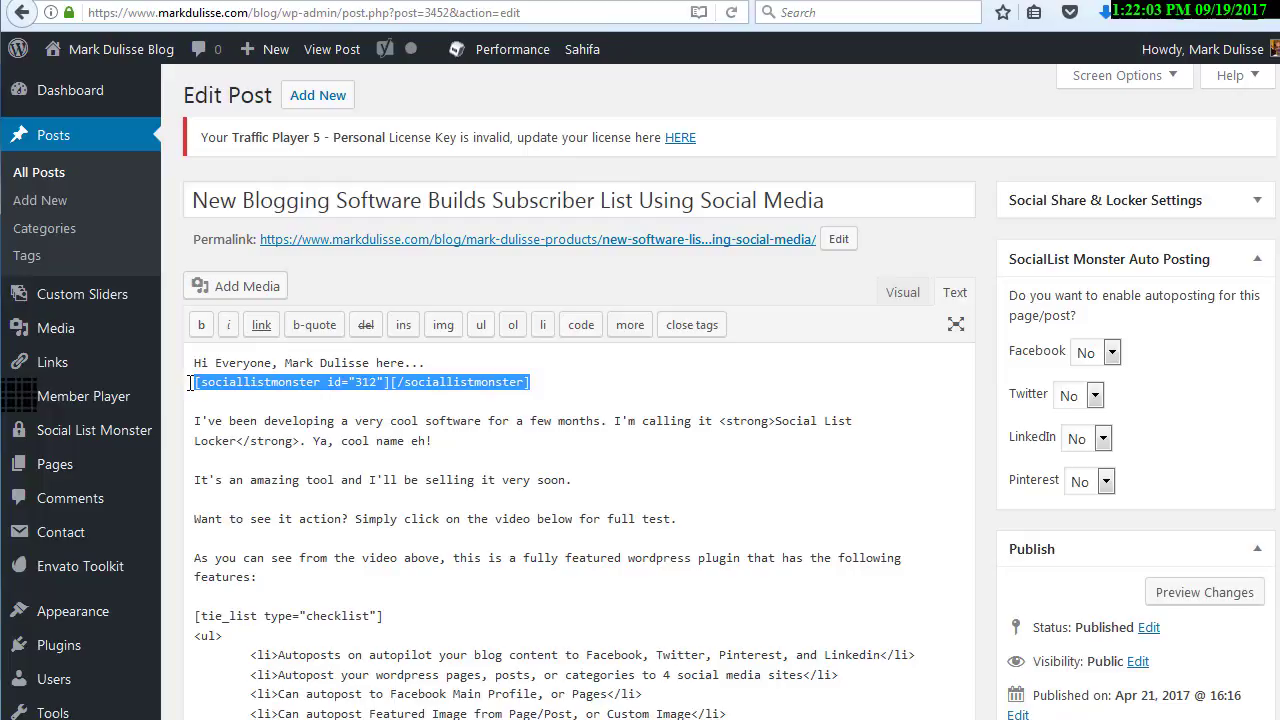
key(BackSpace)
key(BackSpace)
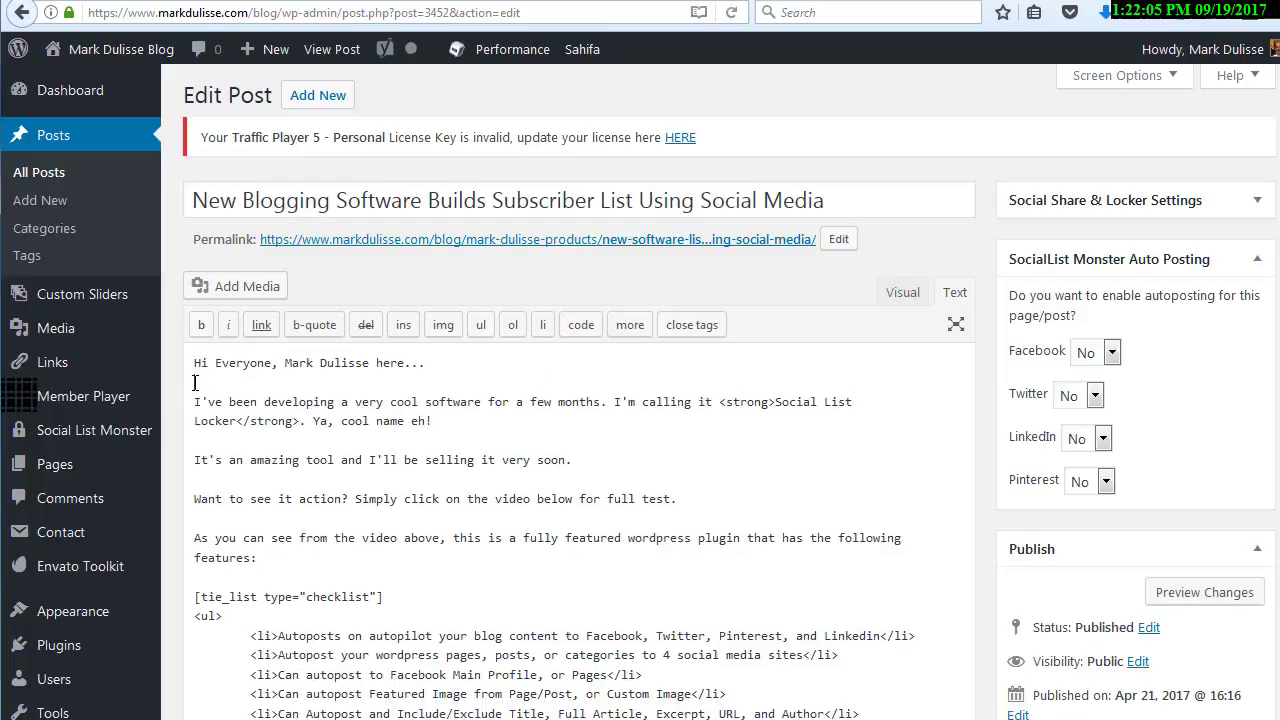
Return to the Early Bird Release page's Live Editor, save the page again and check its public view
click(258, 1)
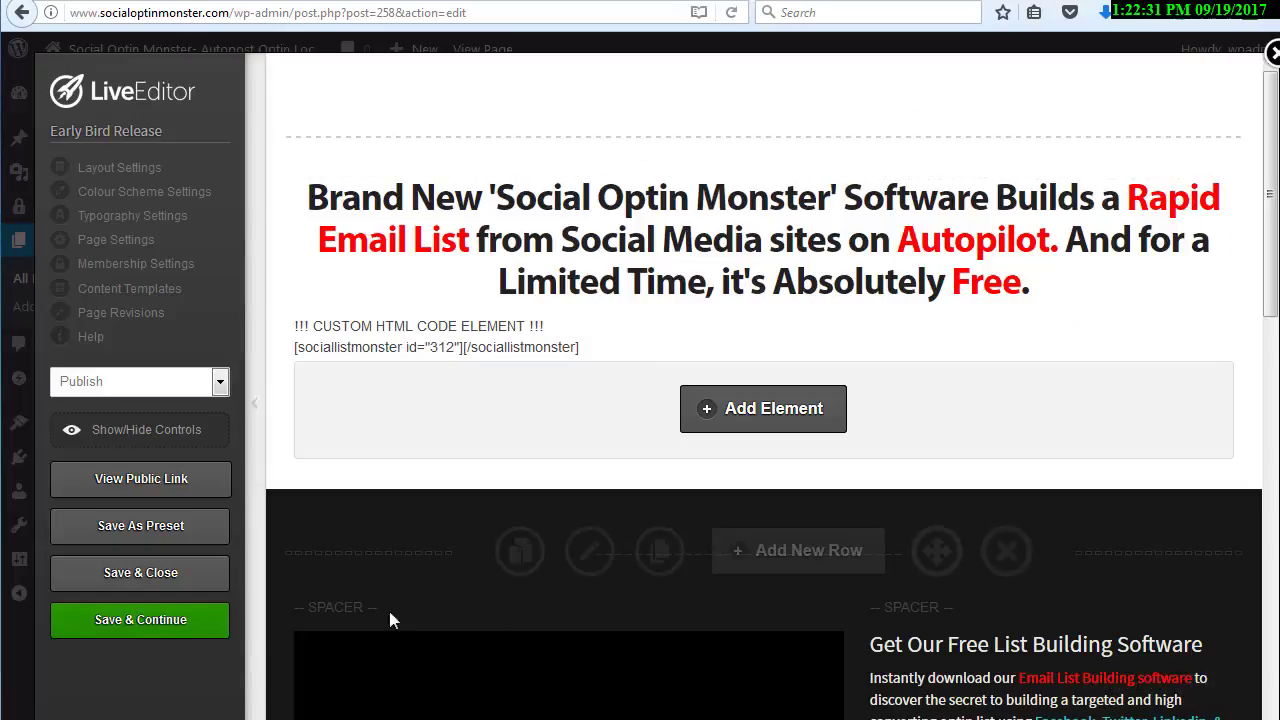
click(145, 621)
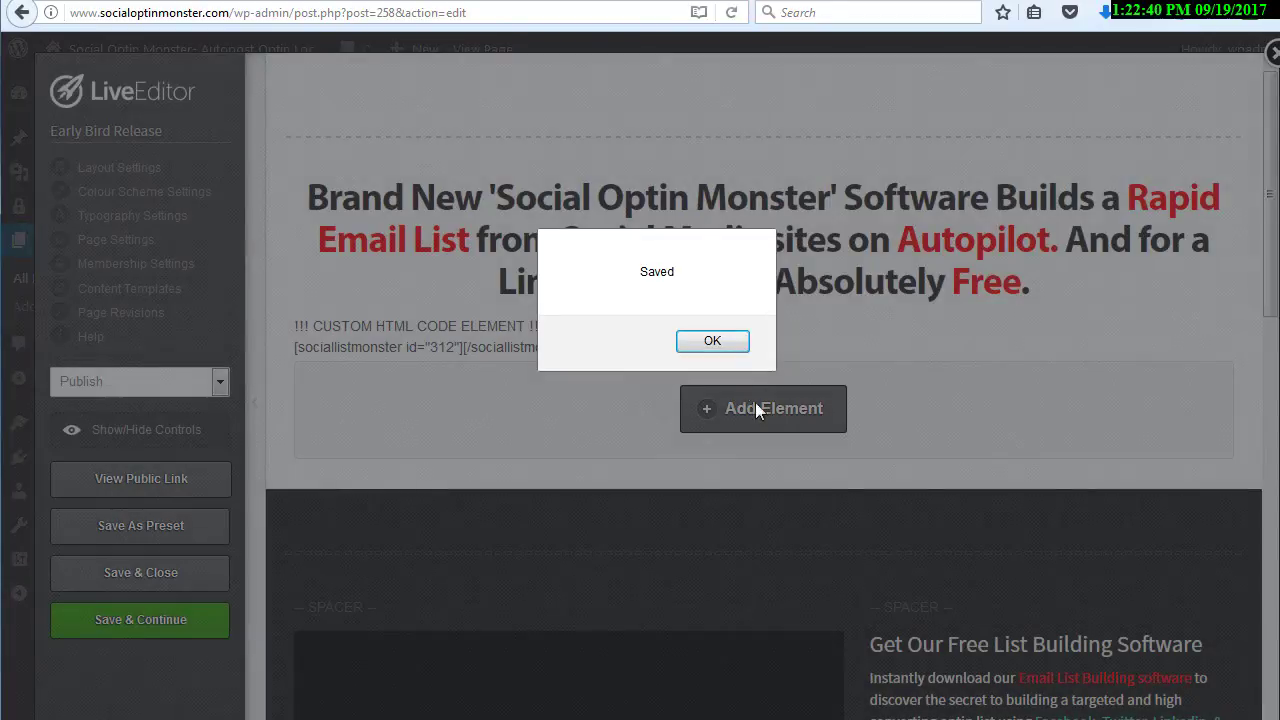
click(713, 342)
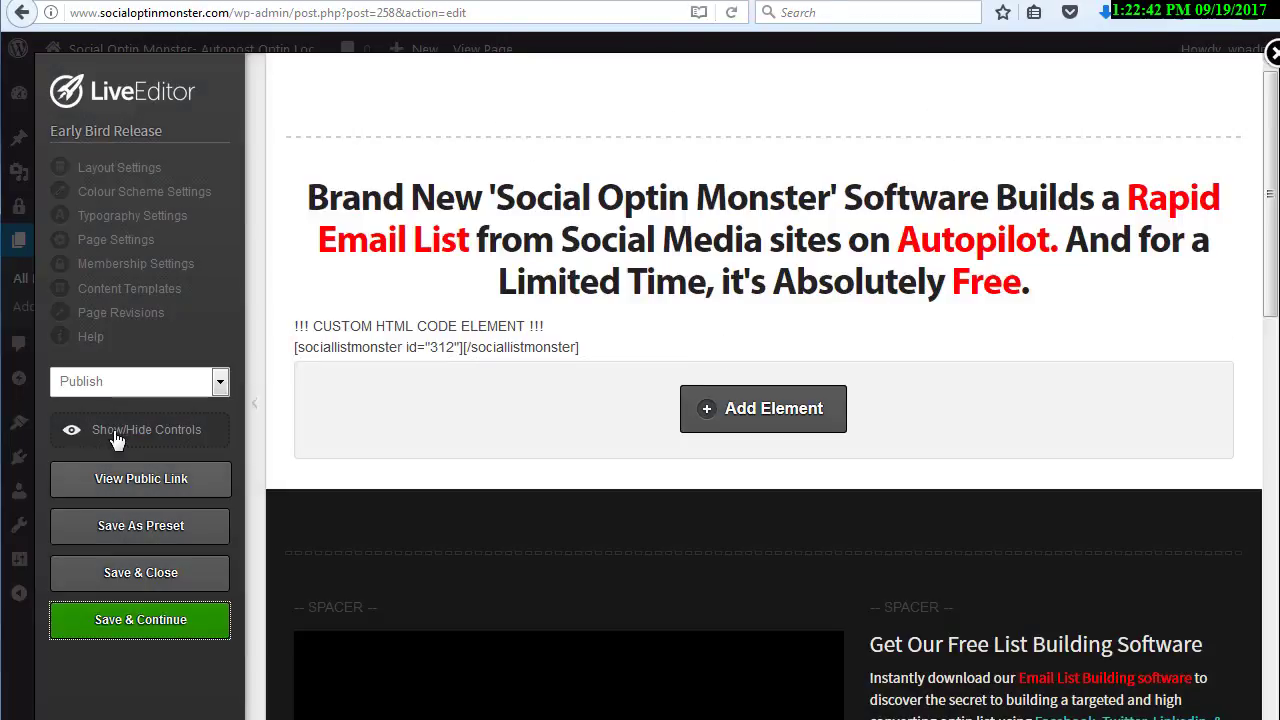
click(145, 480)
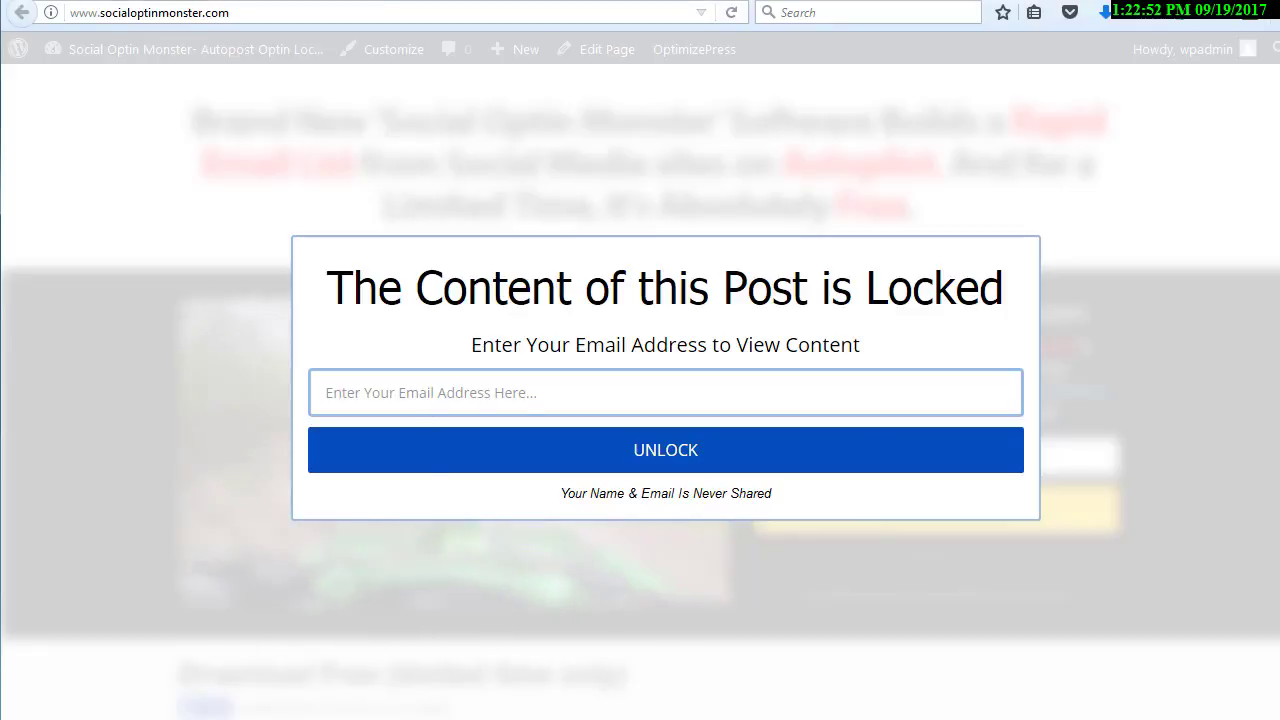
click(441, 1)
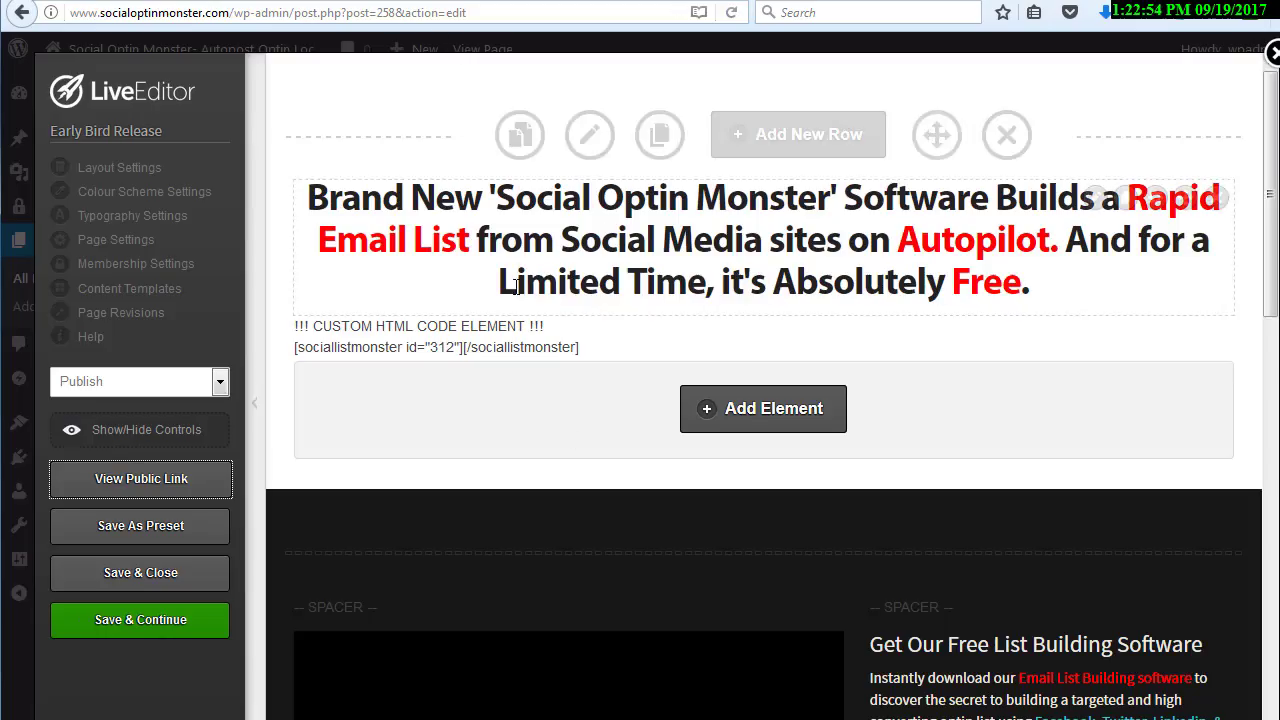